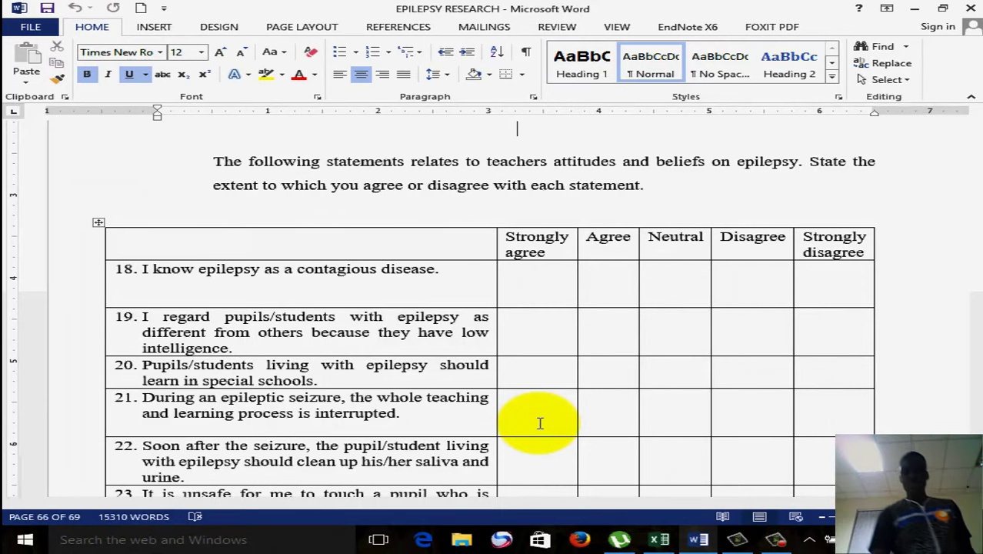
- Switch to the Likert workbook in Excel and replace the header in cell A1 with Q18
{"action": "left_click", "coordinate": [781, 542]}
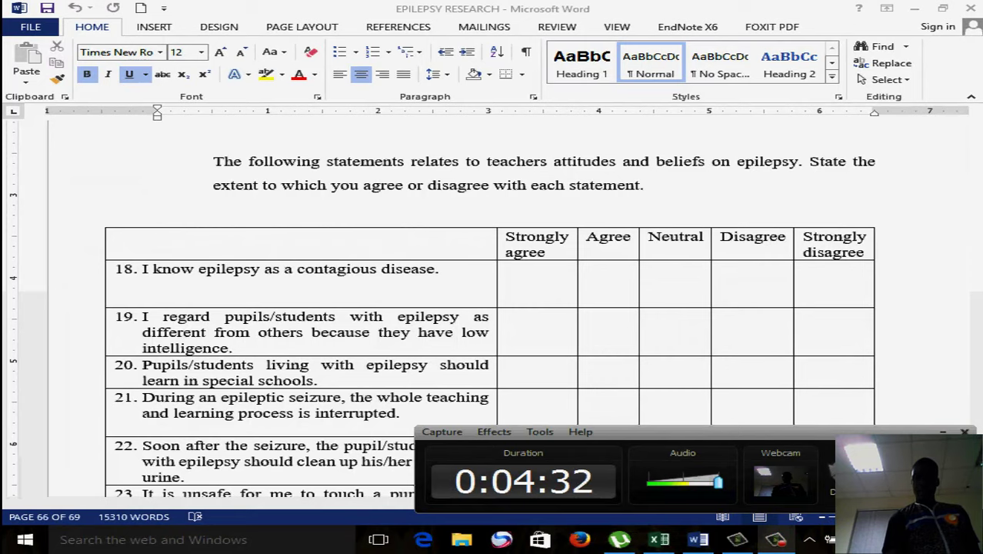
{"action": "left_click", "coordinate": [659, 539]}
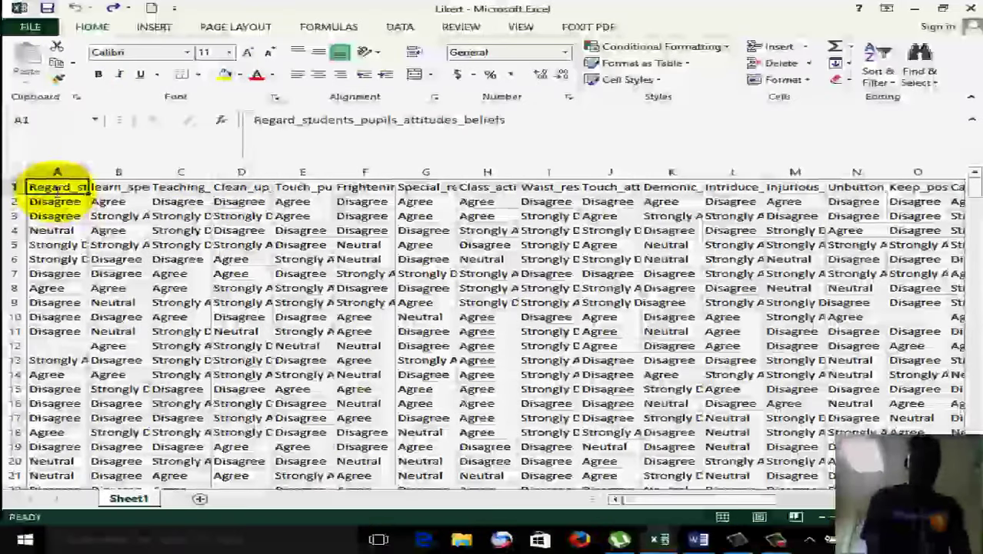
{"action": "type", "text": "Q18"}
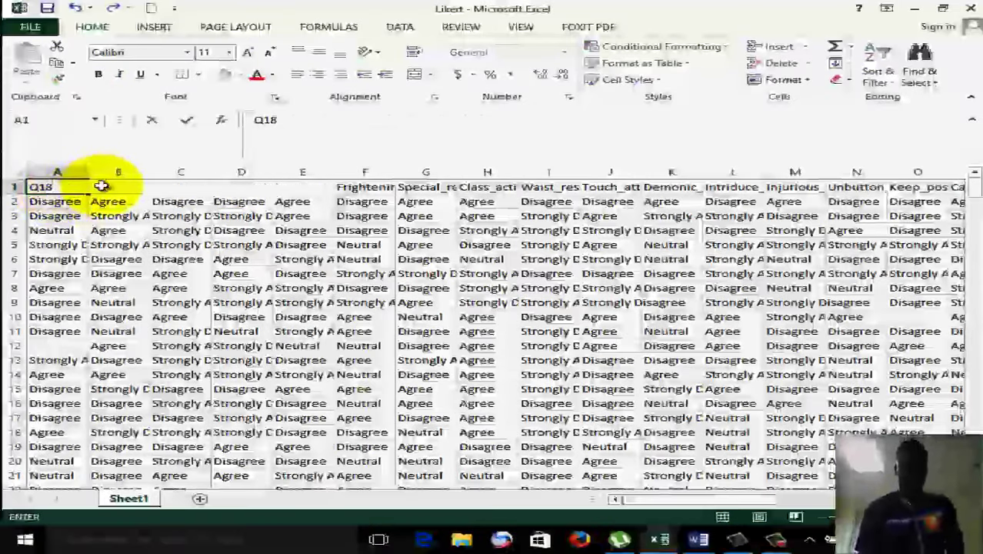
{"action": "left_click", "coordinate": [61, 197]}
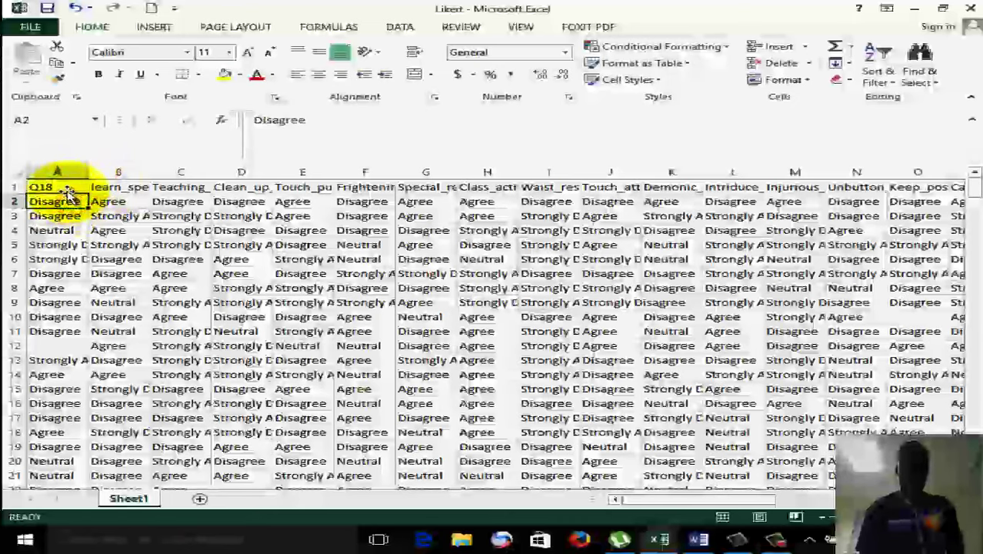
- Fill the question-number series from A1 across the header row to AF1, running from Q18 to Q49
{"action": "left_click", "coordinate": [70, 188]}
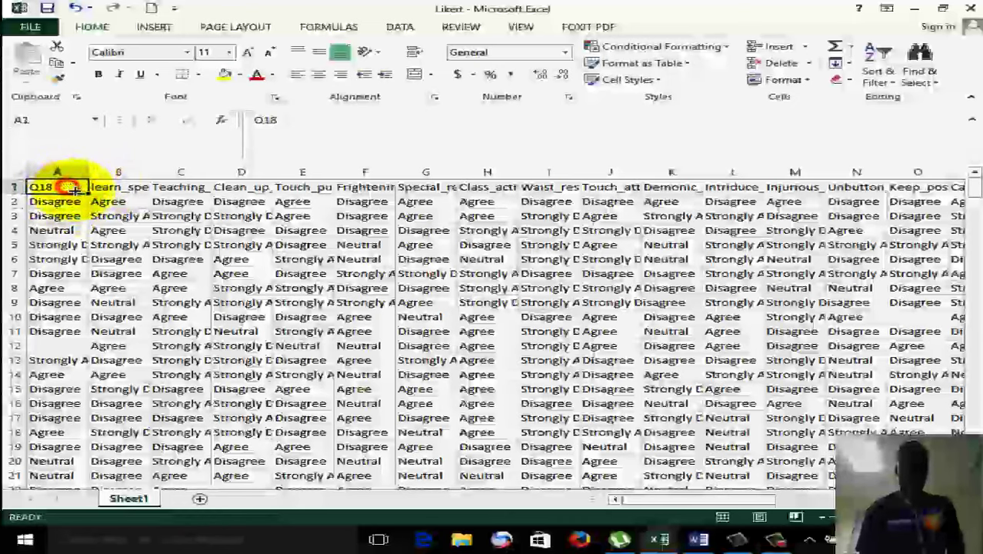
{"action": "left_click_drag", "start_coordinate": [87, 192], "coordinate": [196, 193]}
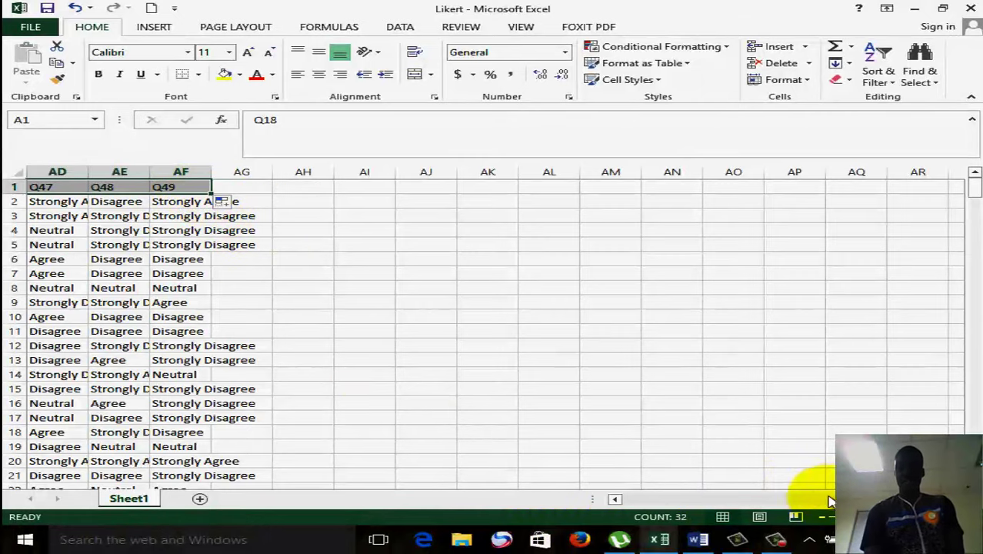
{"action": "left_click_drag", "start_coordinate": [779, 497], "coordinate": [622, 497]}
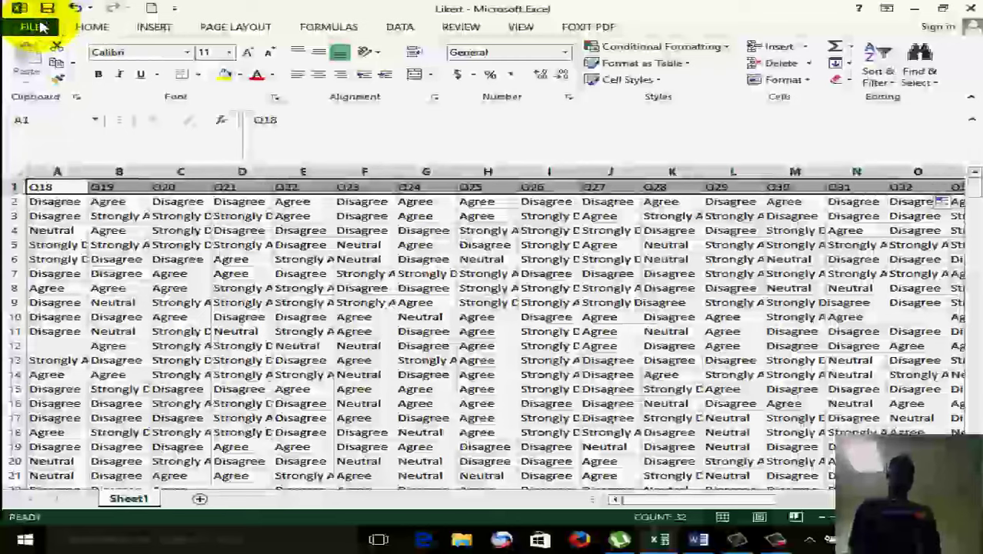
- Save the workbook under the name Likert in the Research Consult folder, replacing the existing file
{"action": "left_click", "coordinate": [38, 27]}
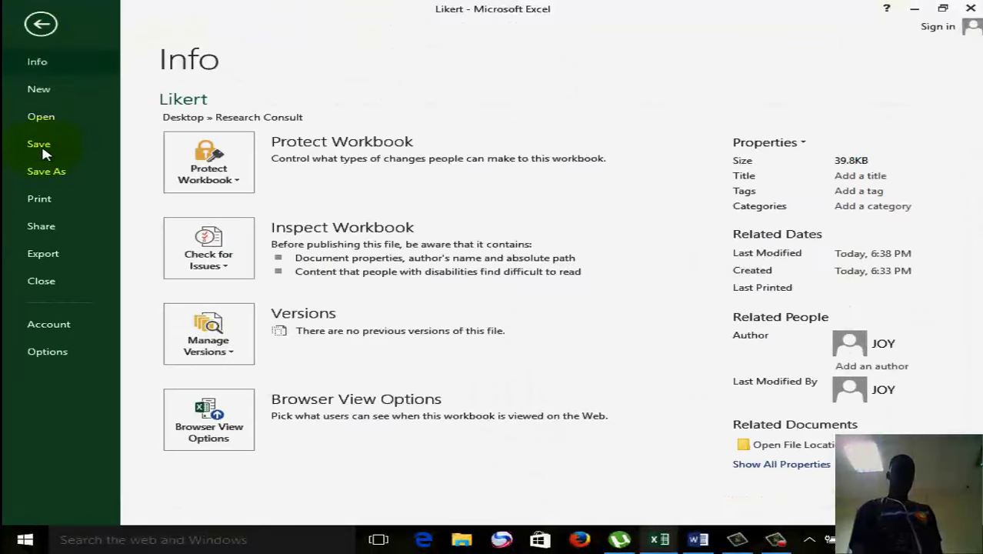
{"action": "left_click", "coordinate": [49, 171]}
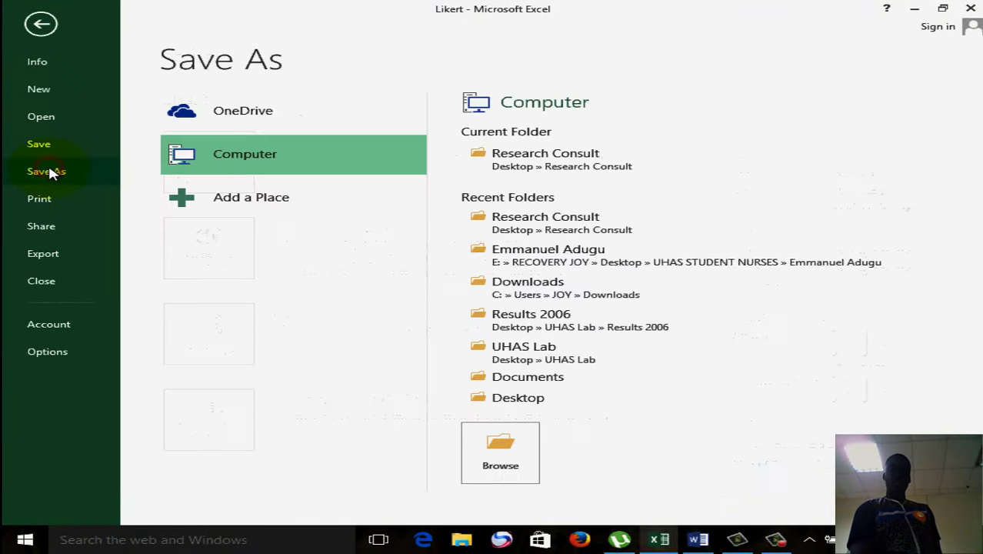
{"action": "left_click", "coordinate": [541, 155]}
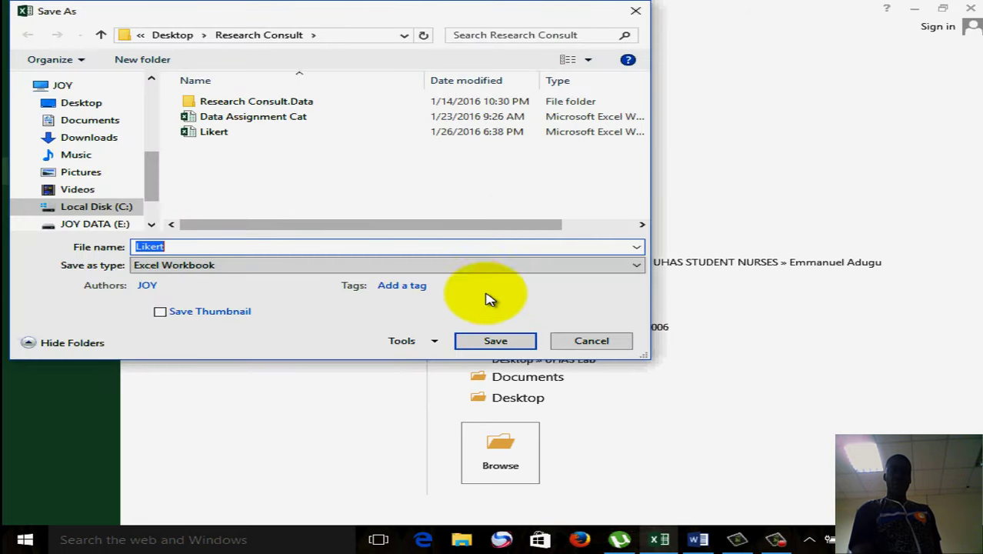
{"action": "left_click", "coordinate": [494, 342]}
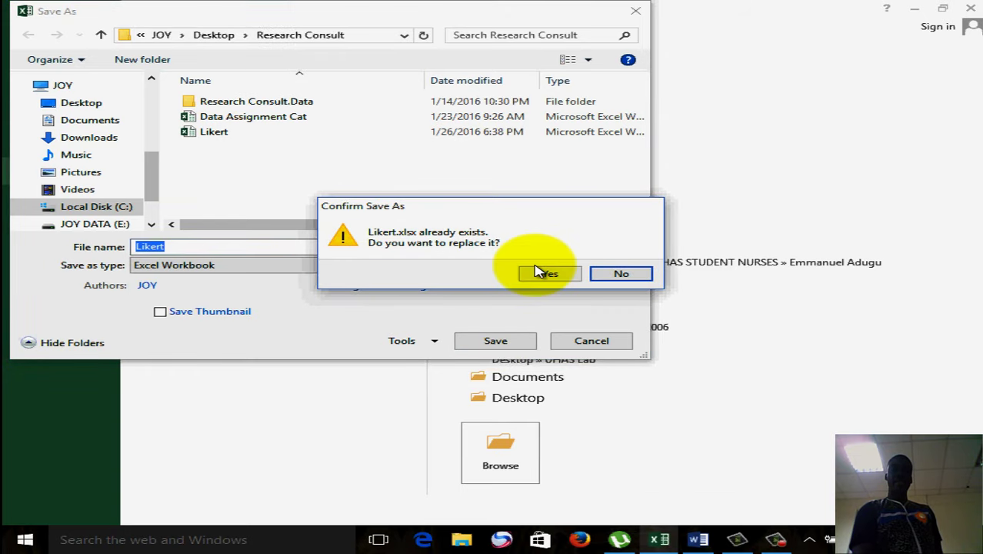
{"action": "left_click", "coordinate": [548, 274]}
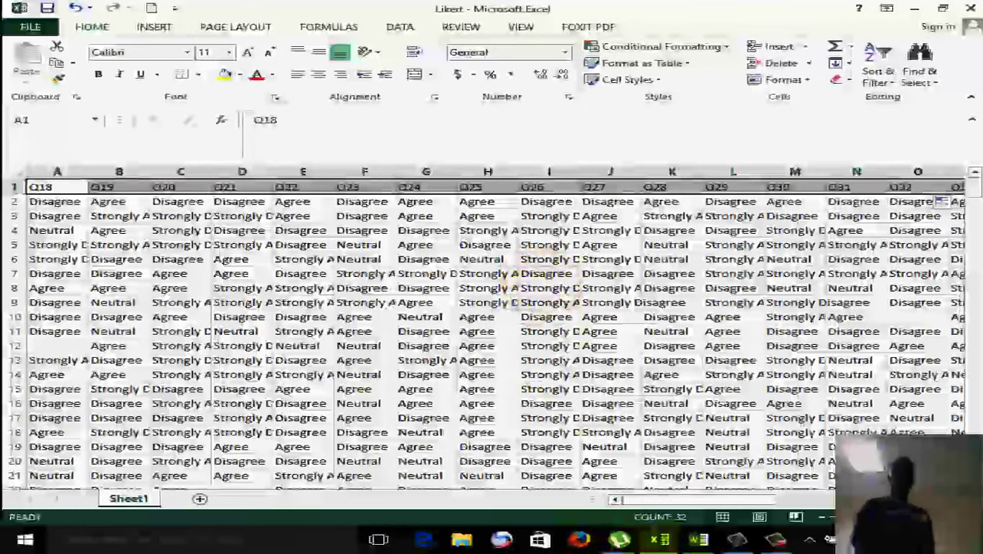
- Switch to the EPILEPSY RESEARCH document in Word and examine the numbered questionnaire statements and the headings of Sections C and D
{"action": "left_click", "coordinate": [697, 541]}
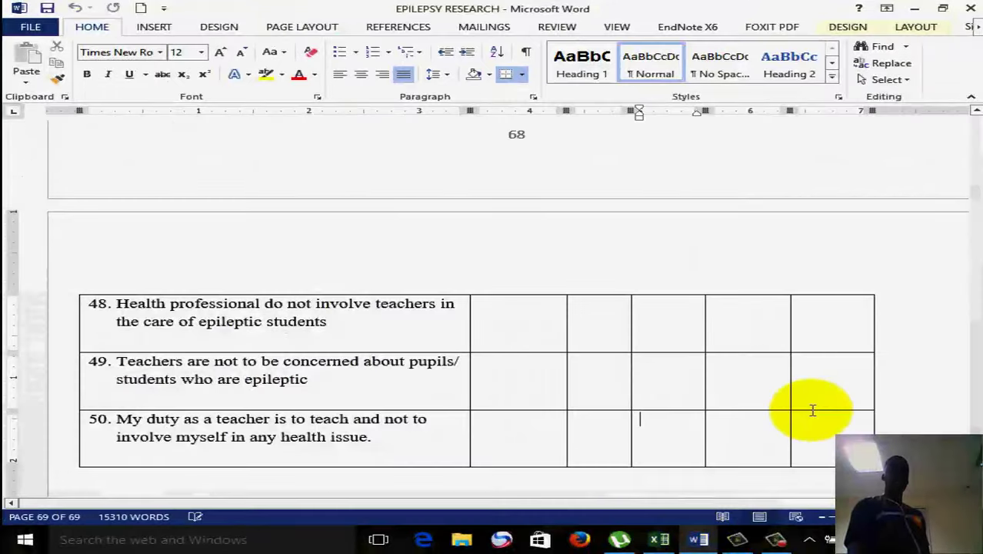
{"action": "left_click", "coordinate": [977, 112]}
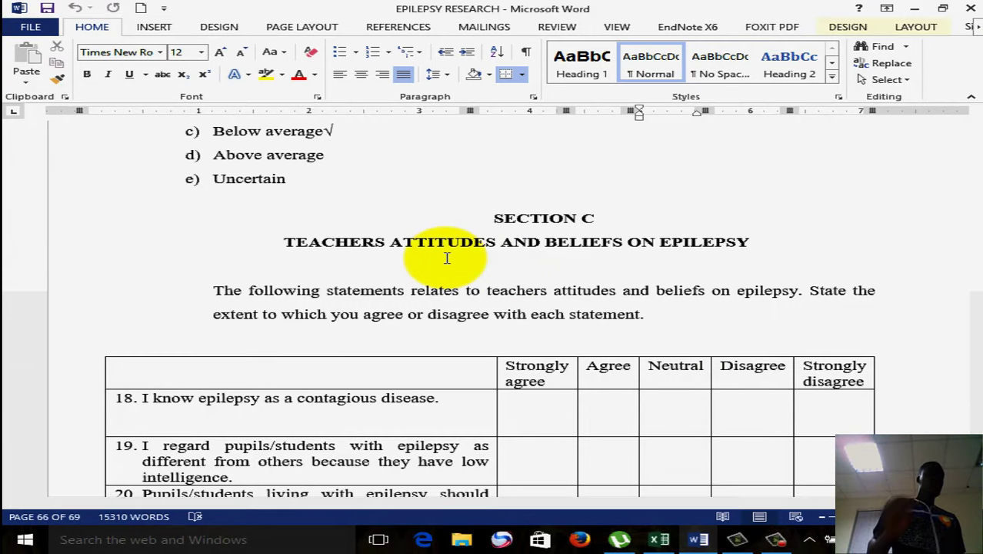
{"action": "key", "text": "Page_Down"}
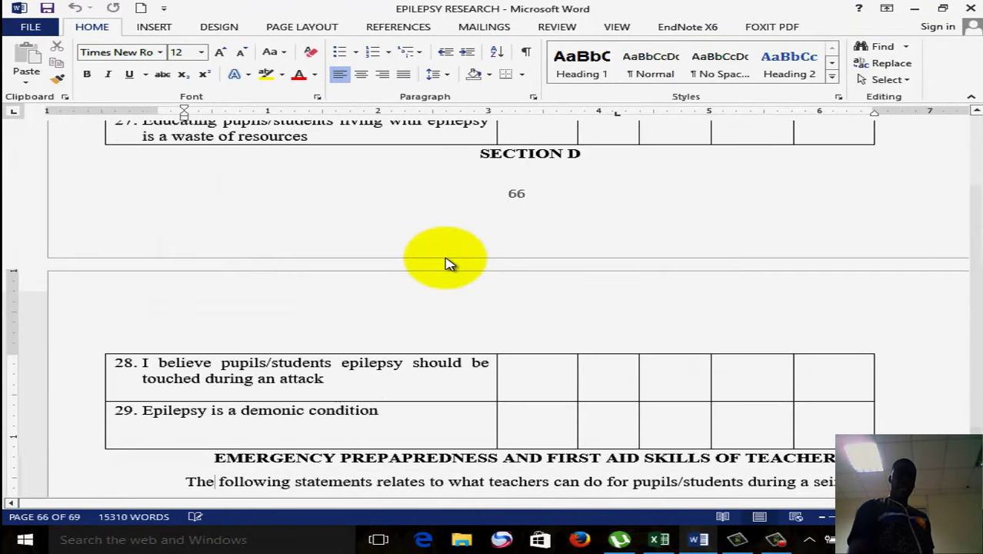
{"action": "key", "text": "Up"}
{"action": "key", "text": "Up"}
{"action": "key", "text": "Up"}
{"action": "key", "text": "Up"}
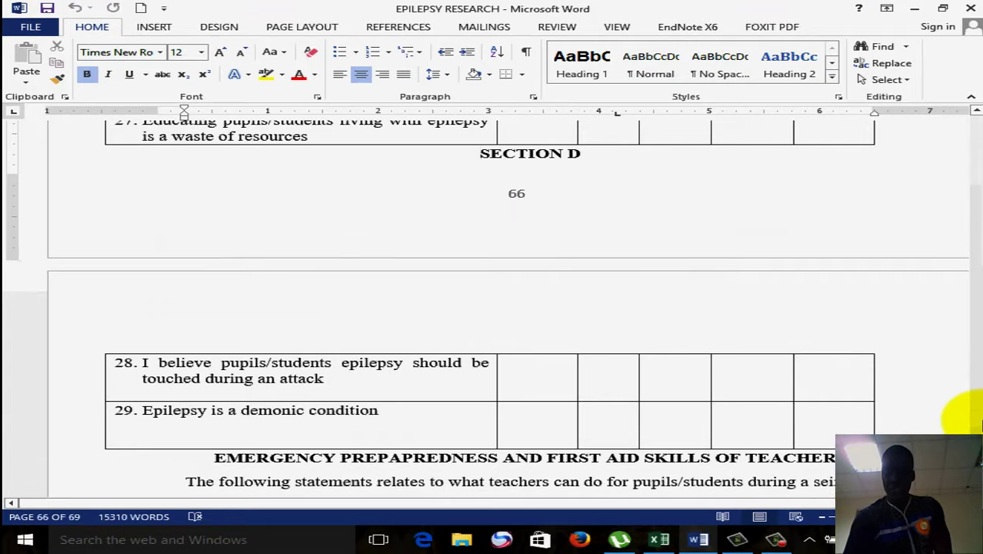
{"action": "left_click_drag", "start_coordinate": [977, 466], "coordinate": [977, 465]}
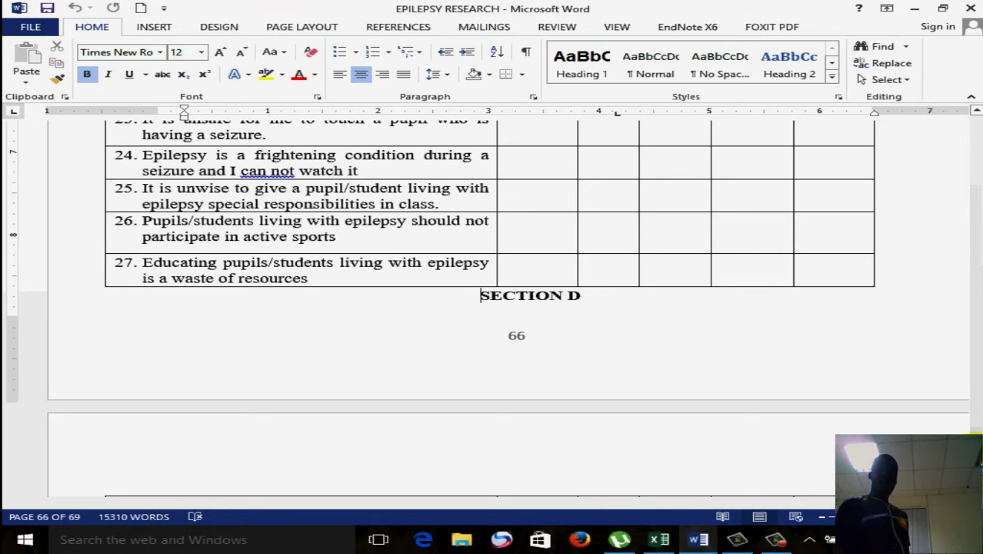
- Switch back to the Likert workbook in Excel and copy all of Sheet1 into a new worksheet, starting at A1
{"action": "left_click", "coordinate": [664, 535]}
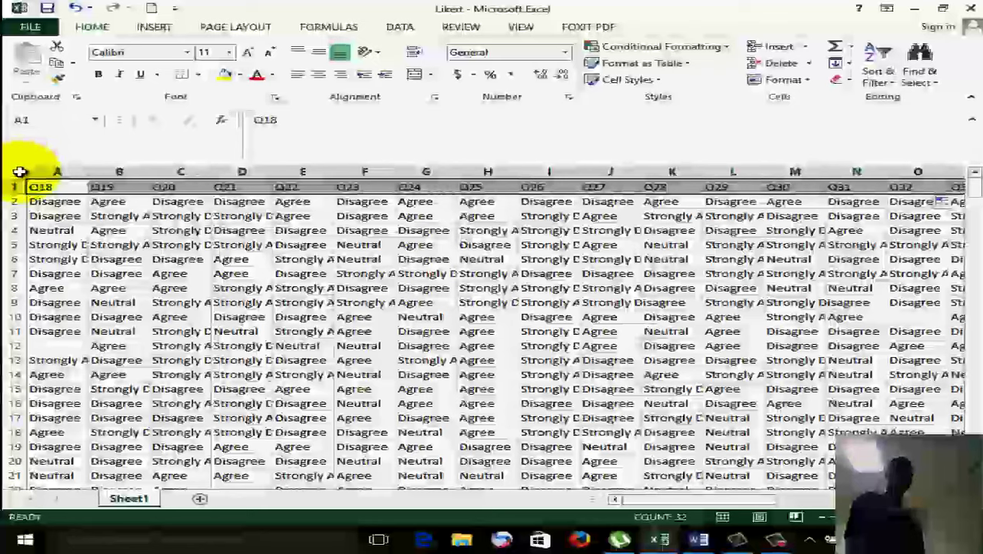
{"action": "left_click", "coordinate": [17, 171]}
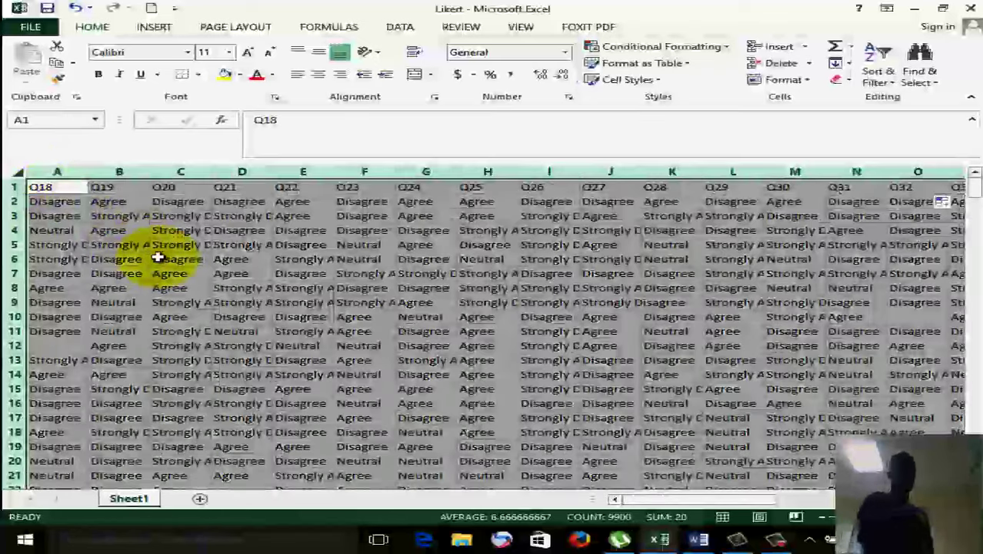
{"action": "key", "text": "ctrl+c"}
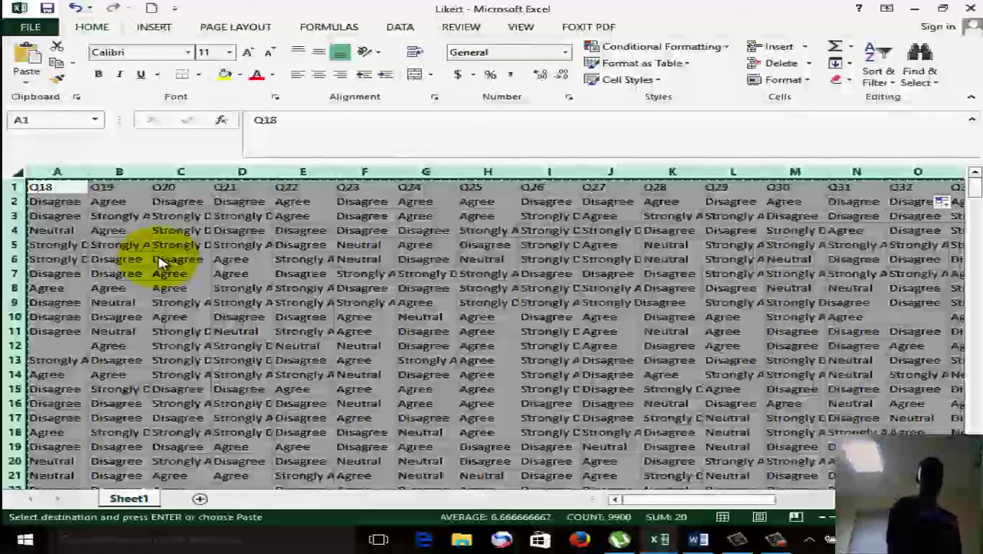
{"action": "left_click", "coordinate": [199, 498]}
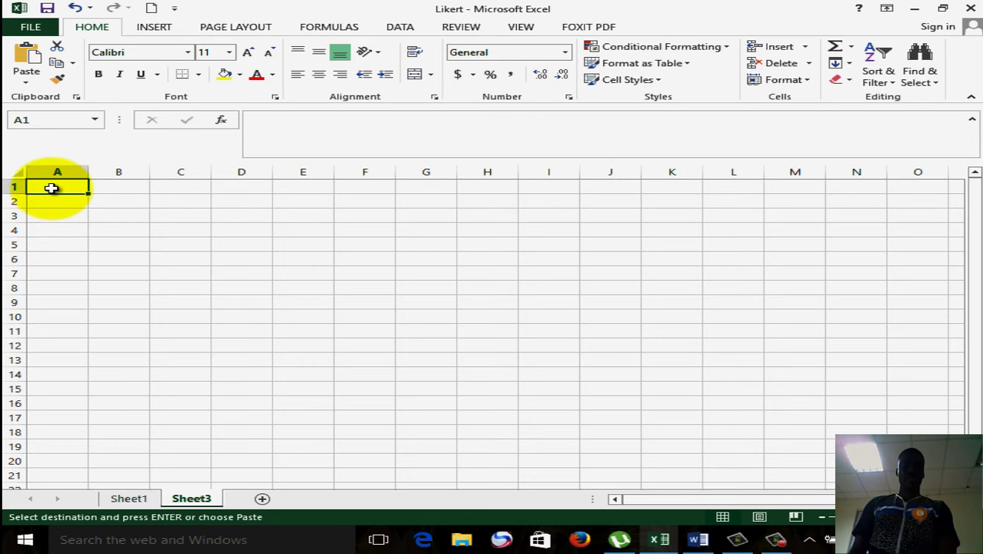
{"action": "key", "text": "ctrl+v"}
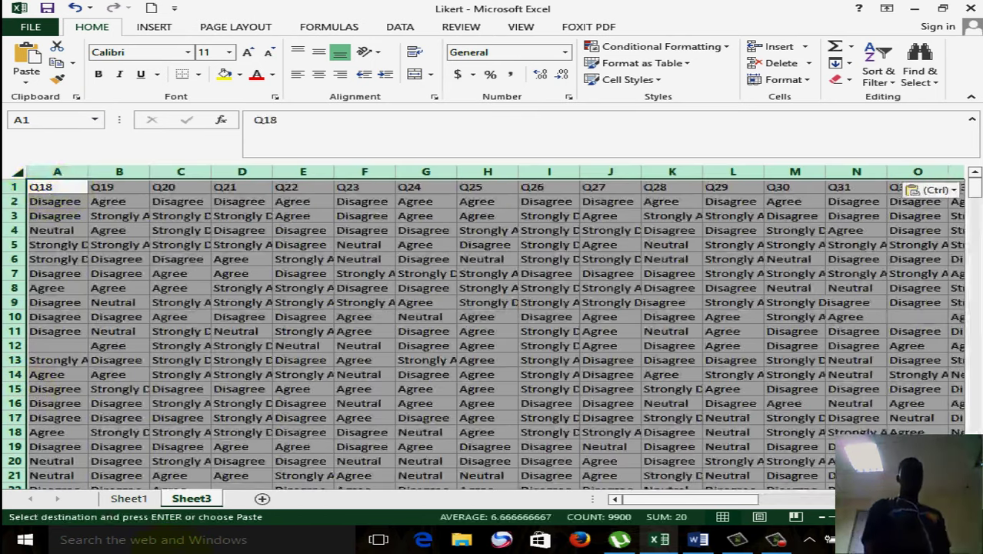
- Select all of Sheet1 again and repeat the paste of its data into Sheet3
{"action": "left_click", "coordinate": [129, 499]}
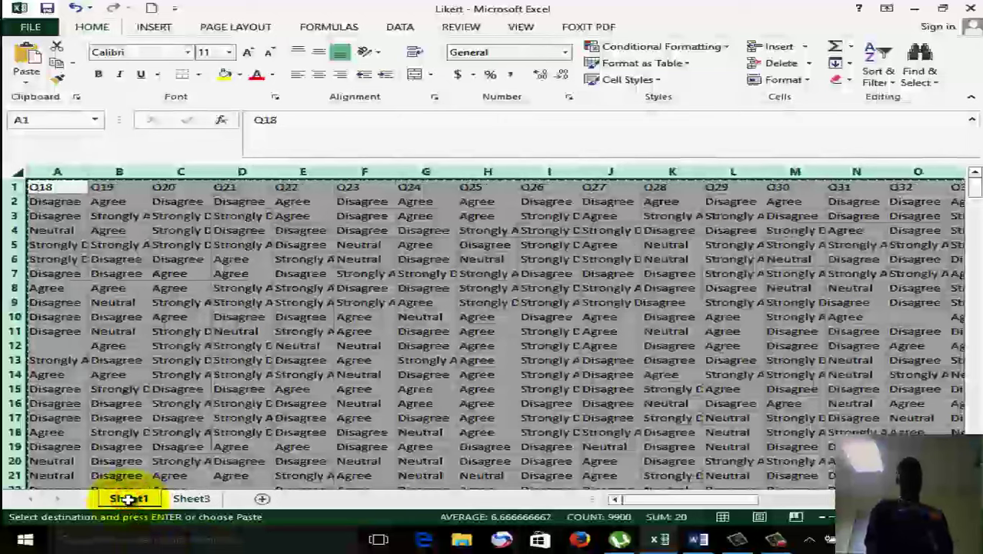
{"action": "left_click", "coordinate": [15, 170]}
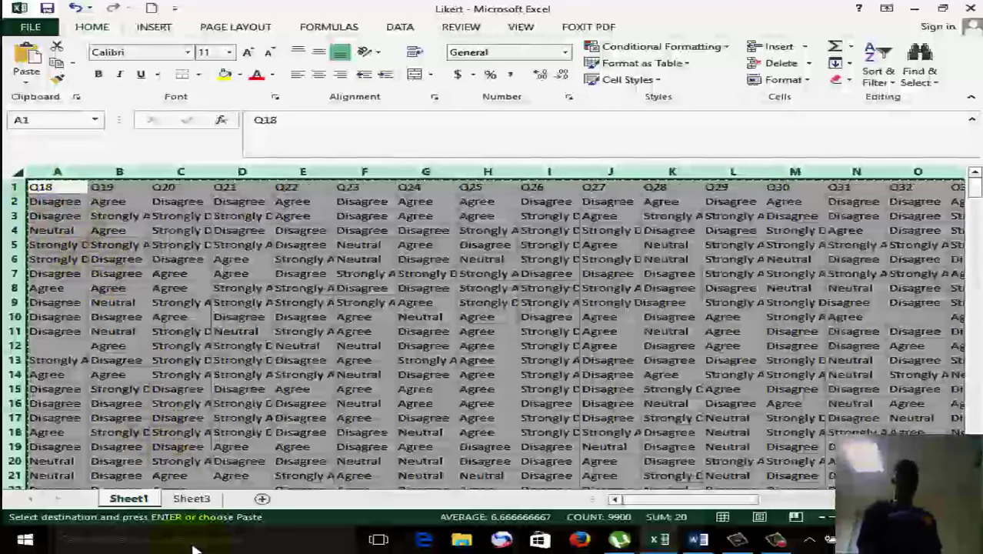
{"action": "left_click", "coordinate": [186, 505]}
{"action": "key", "text": "ctrl+v"}
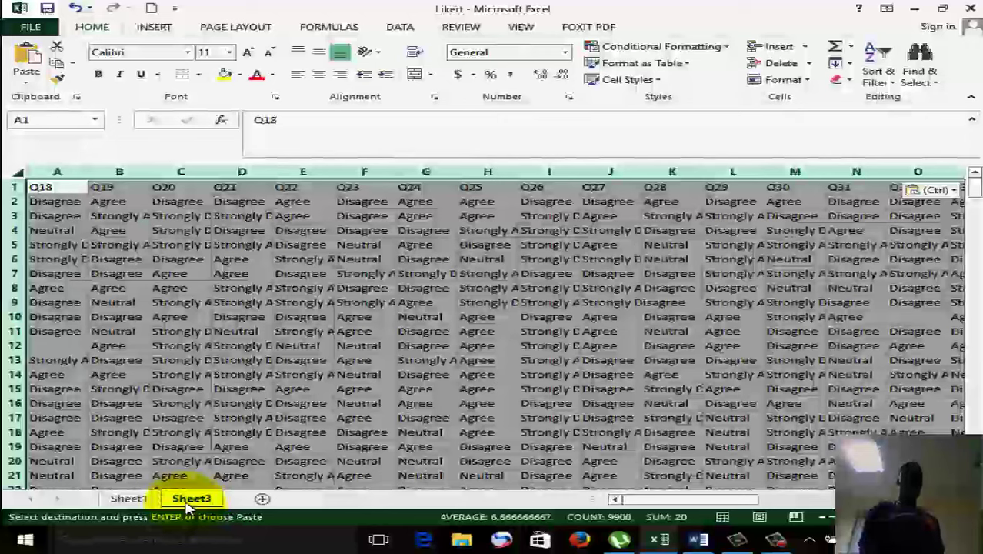
- Rename the Sheet3 worksheet as Rex Trash
{"action": "right_click", "coordinate": [185, 504]}
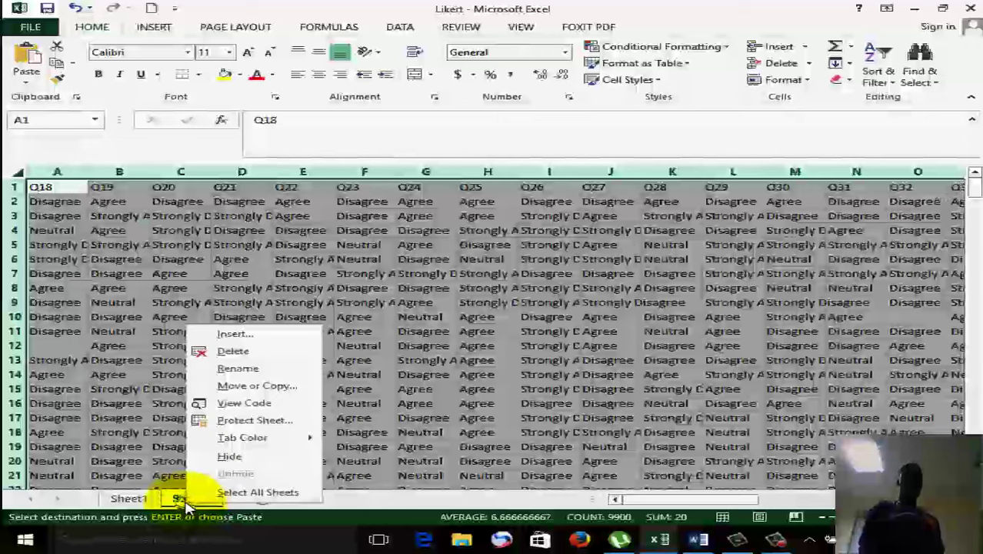
{"action": "left_click", "coordinate": [244, 369]}
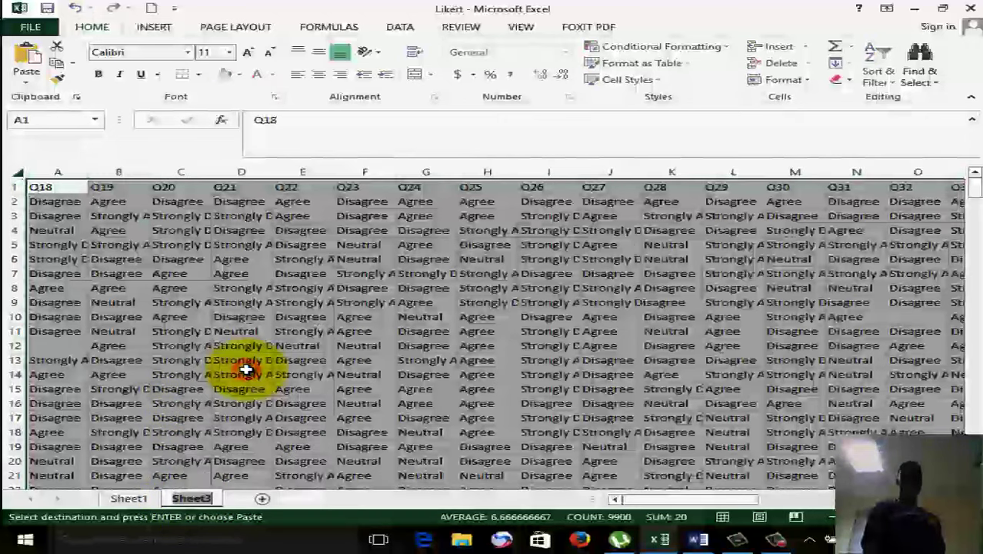
{"action": "key", "text": "BackSpace"}
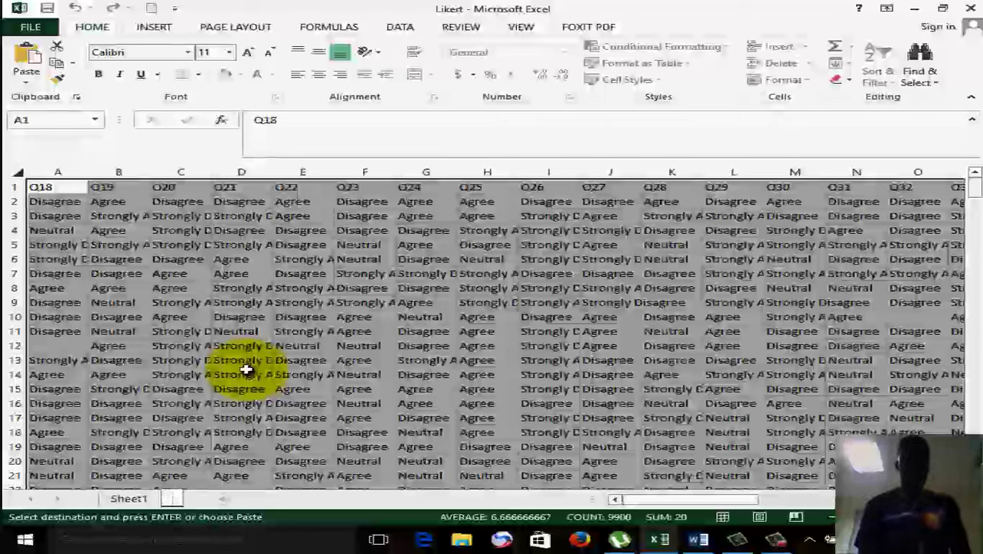
{"action": "type", "text": "R"}
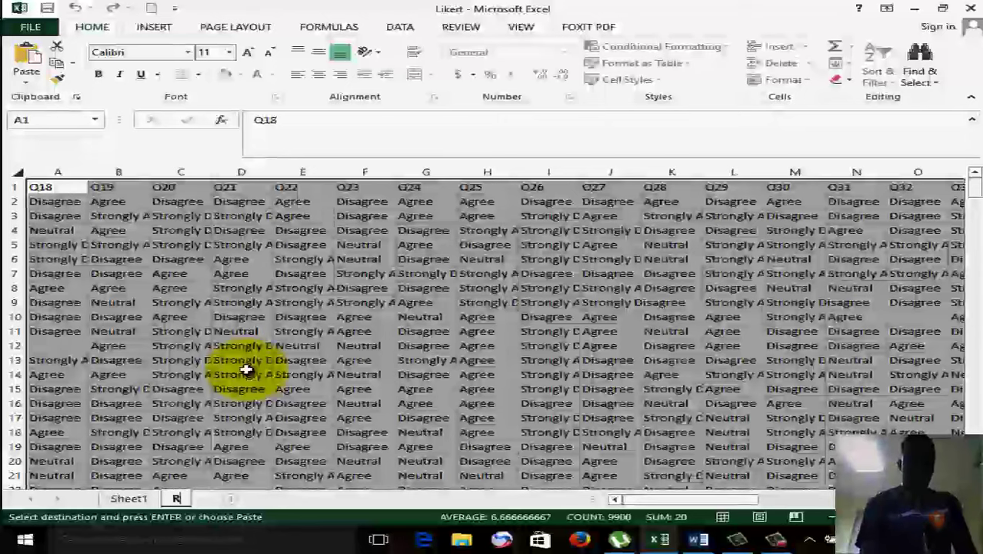
{"action": "type", "text": "ex"}
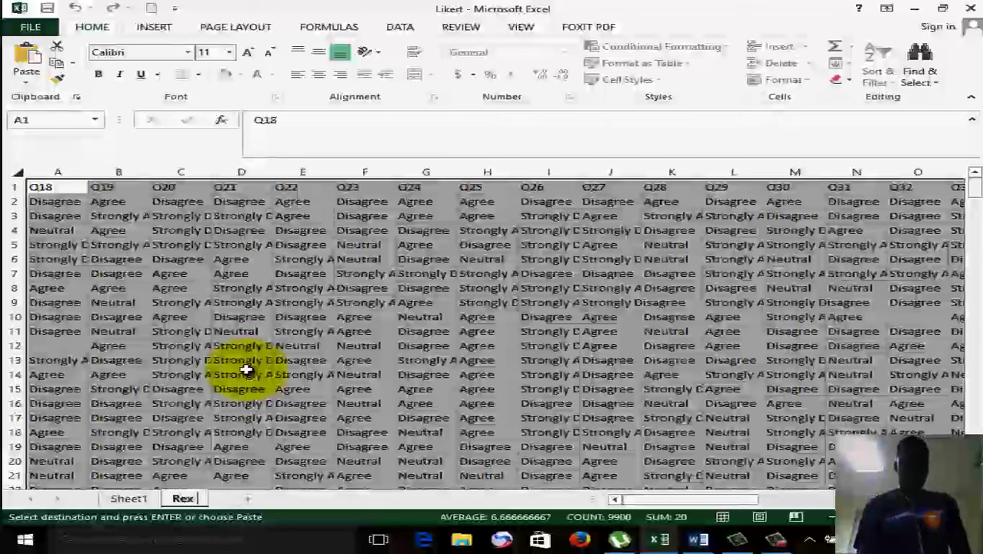
{"action": "type", "text": " Trash"}
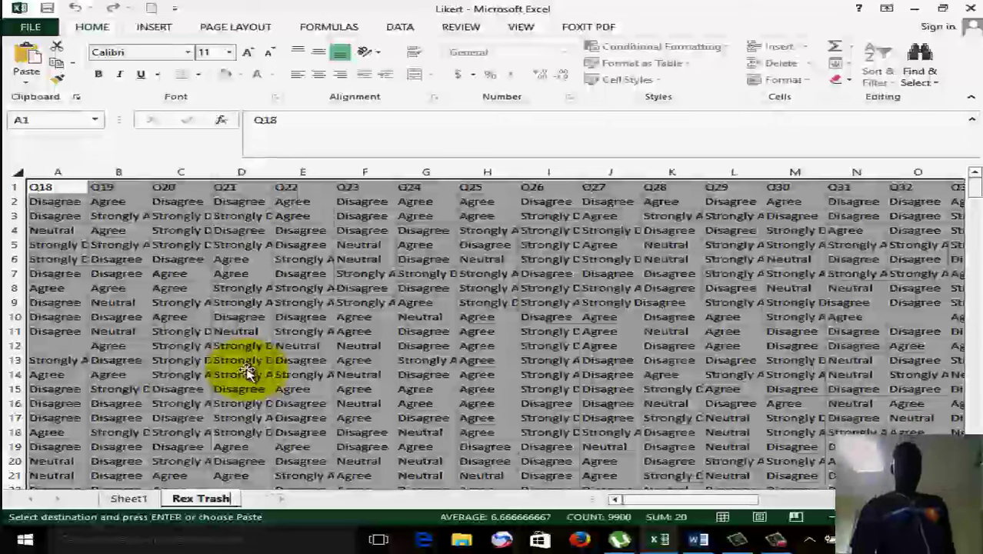
{"action": "left_click", "coordinate": [275, 405]}
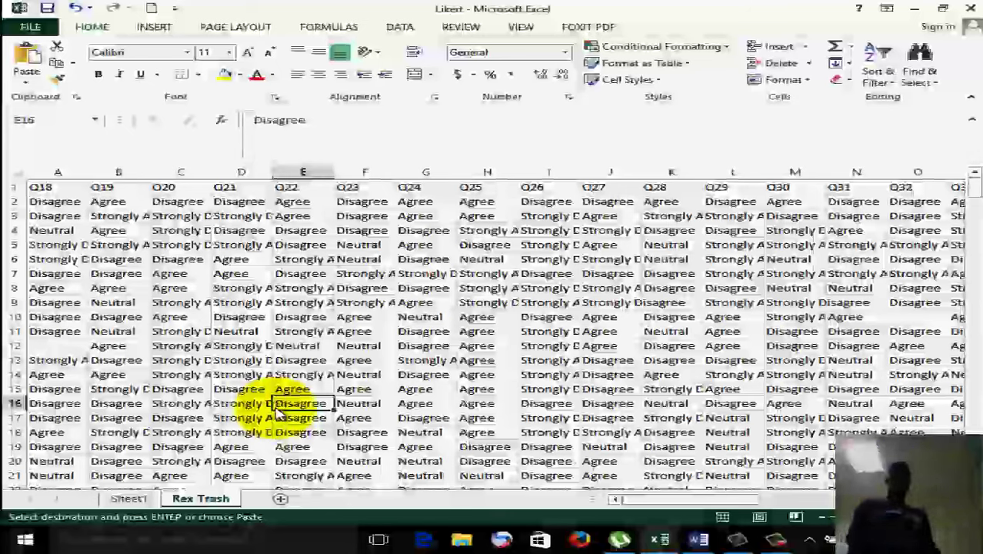
- Replace every "Strongly Disagree" response on the Rex Trash sheet with 1, taking the search text from cell D3
{"action": "left_click", "coordinate": [16, 170]}
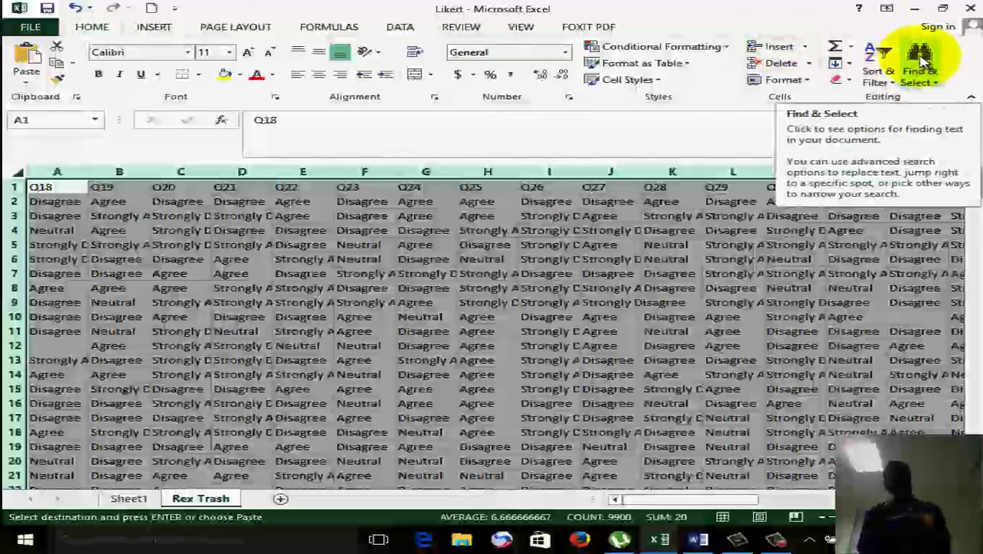
{"action": "left_click", "coordinate": [923, 62]}
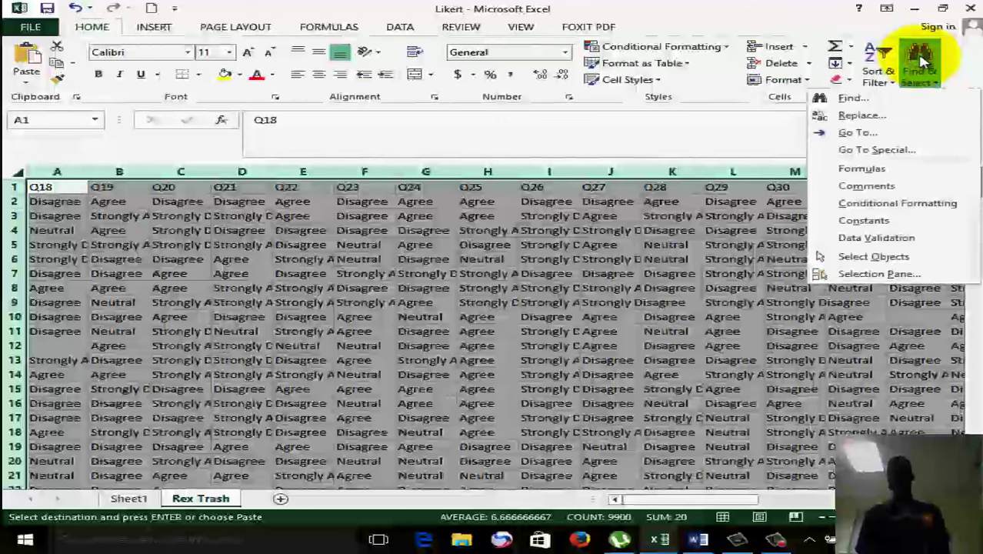
{"action": "left_click", "coordinate": [902, 119]}
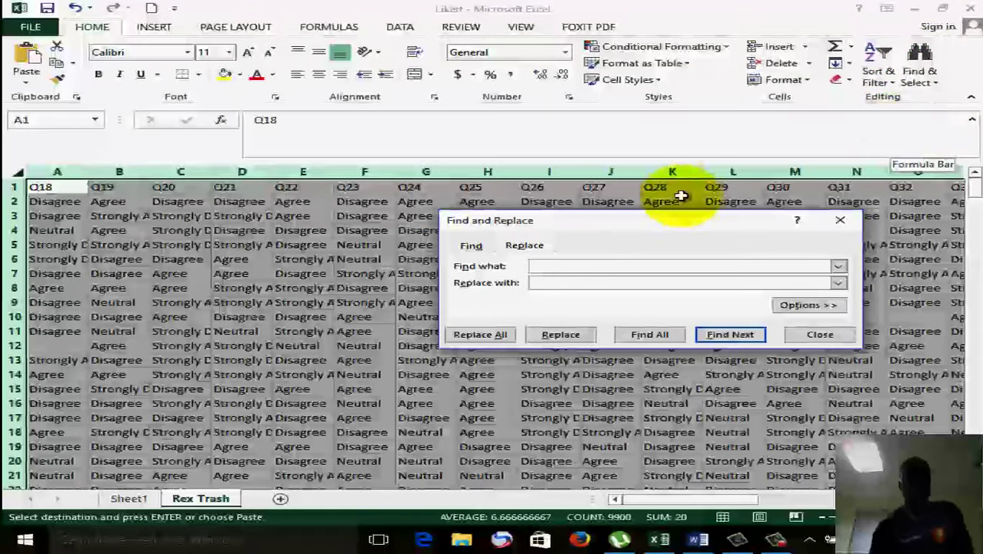
{"action": "left_click", "coordinate": [239, 221]}
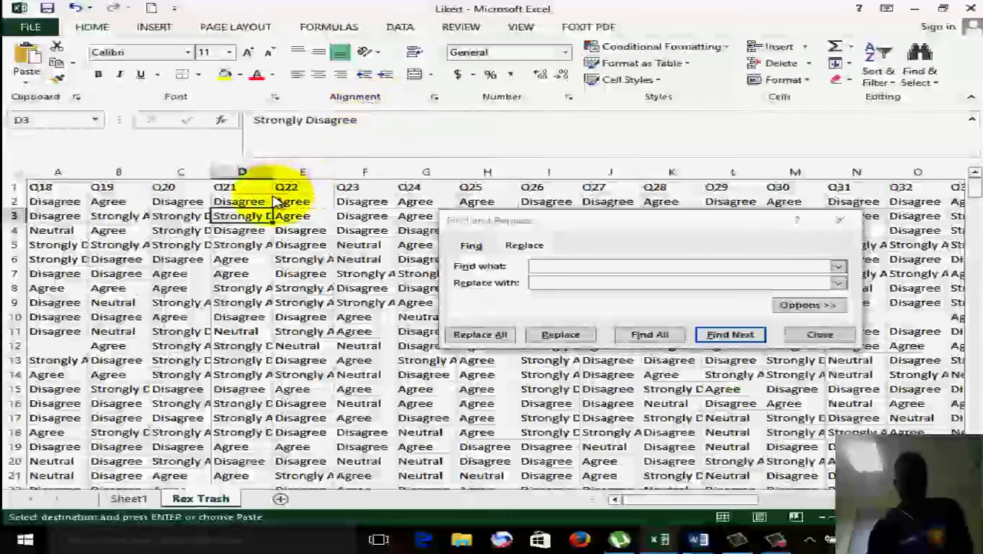
{"action": "left_click", "coordinate": [558, 265]}
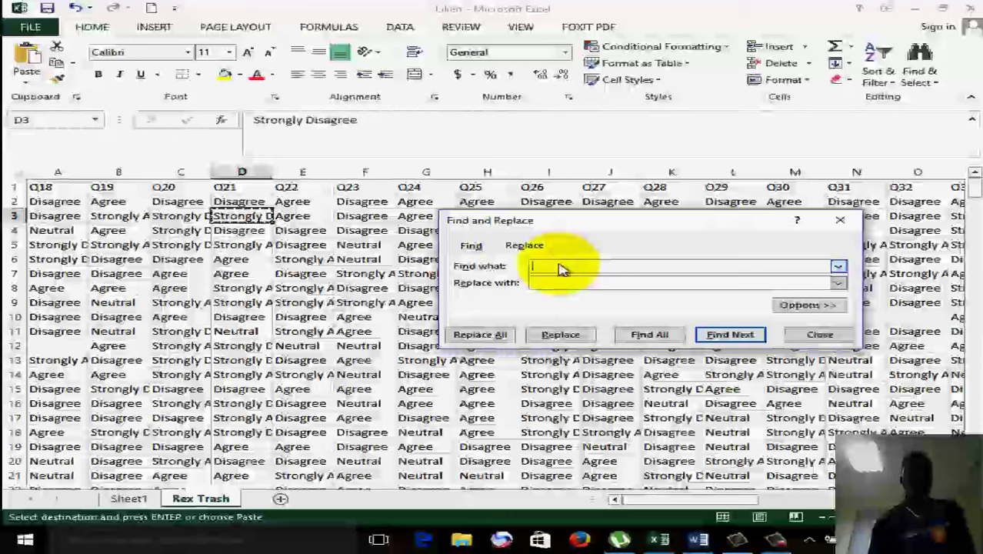
{"action": "key", "text": "ctrl+v"}
{"action": "left_click", "coordinate": [564, 284]}
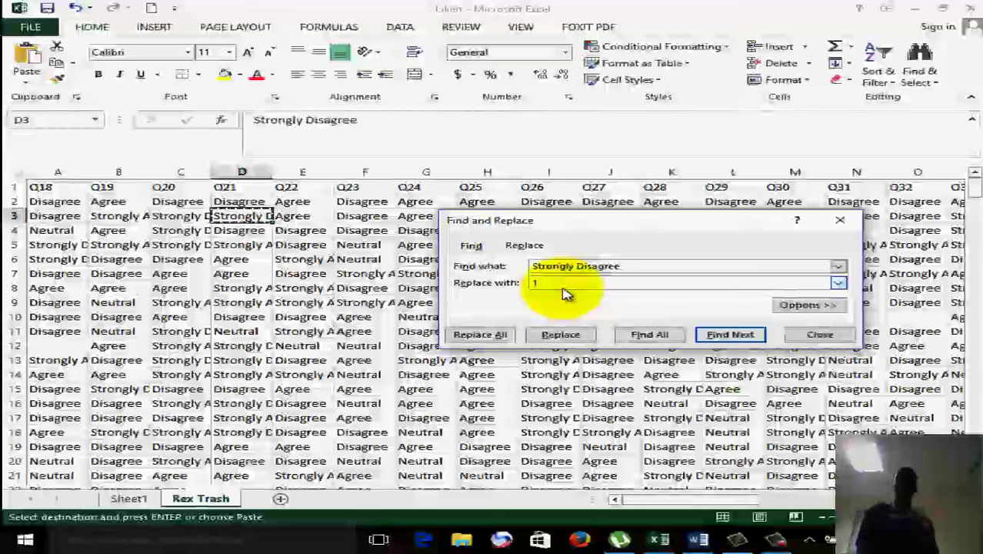
{"action": "left_click", "coordinate": [510, 339]}
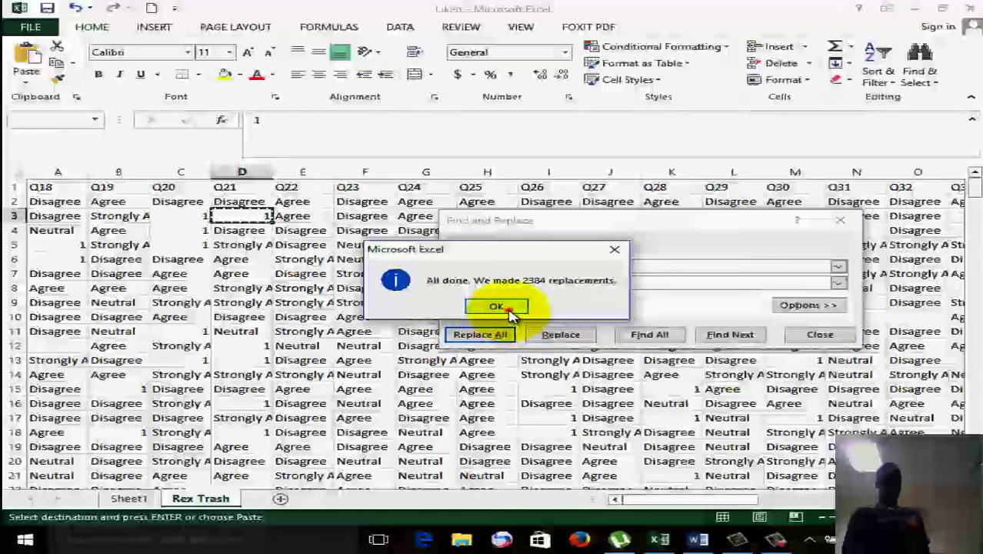
{"action": "left_click", "coordinate": [496, 306]}
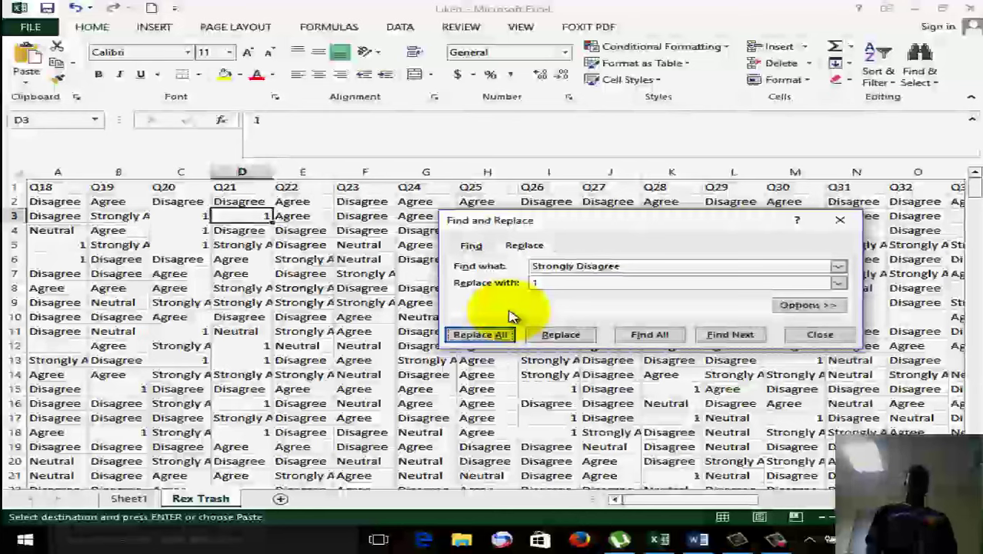
- Shorten the search text to "Disagree" and replace all of its occurrences on the Rex Trash sheet with 2
{"action": "left_click", "coordinate": [577, 267]}
{"action": "key", "text": "BackSpace"}
{"action": "key", "text": "BackSpace"}
{"action": "key", "text": "BackSpace"}
{"action": "key", "text": "BackSpace"}
{"action": "key", "text": "BackSpace"}
{"action": "key", "text": "BackSpace"}
{"action": "key", "text": "BackSpace"}
{"action": "key", "text": "BackSpace"}
{"action": "key", "text": "BackSpace"}
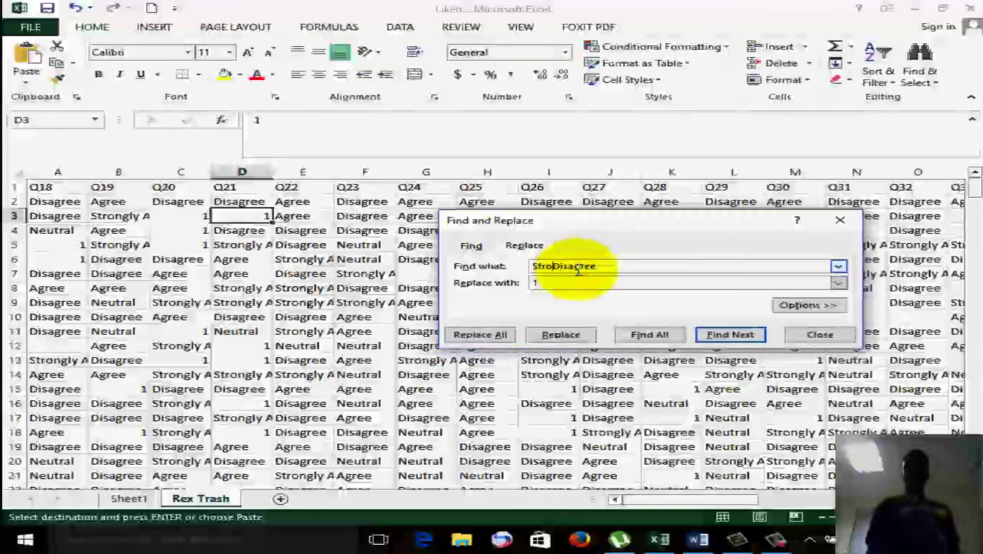
{"action": "left_click", "coordinate": [577, 282]}
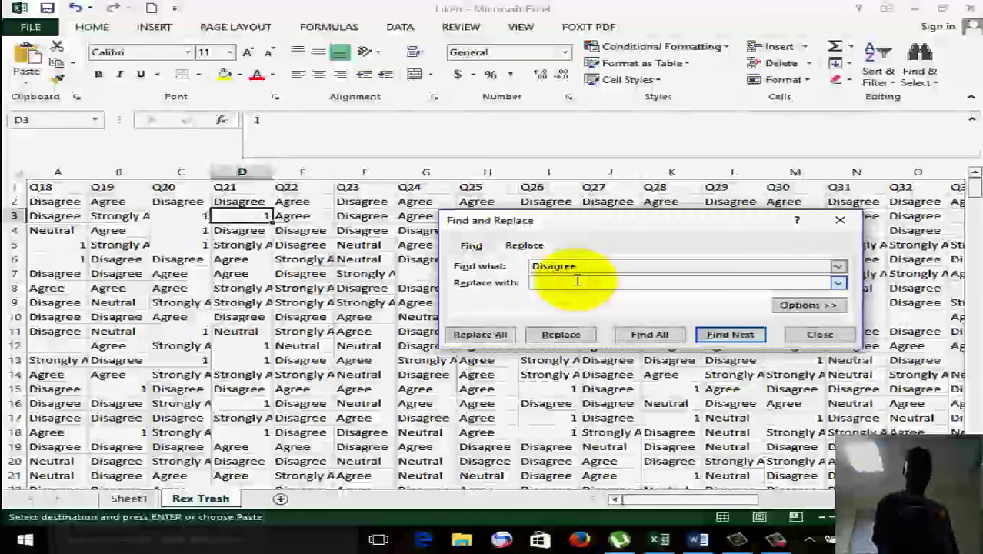
{"action": "left_click", "coordinate": [492, 343]}
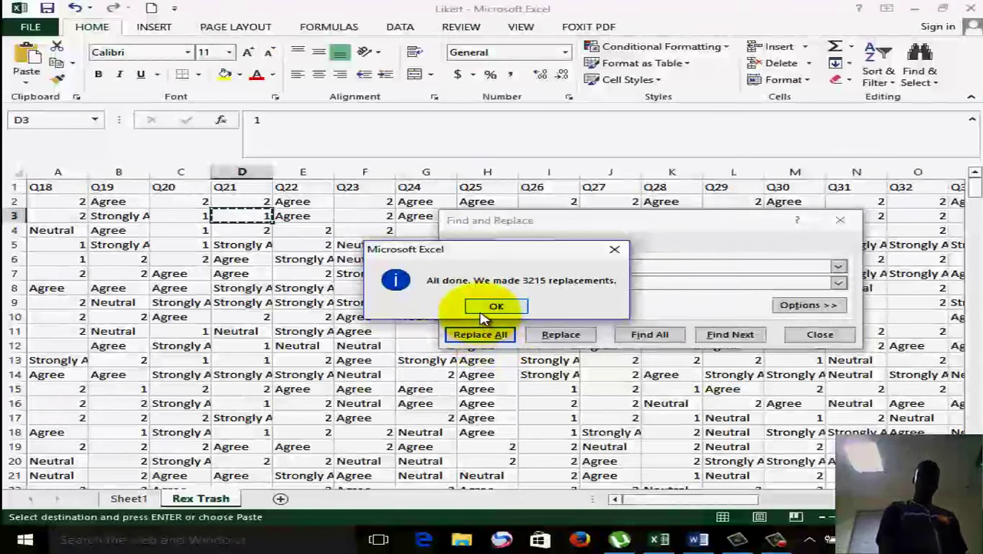
{"action": "left_click", "coordinate": [481, 311]}
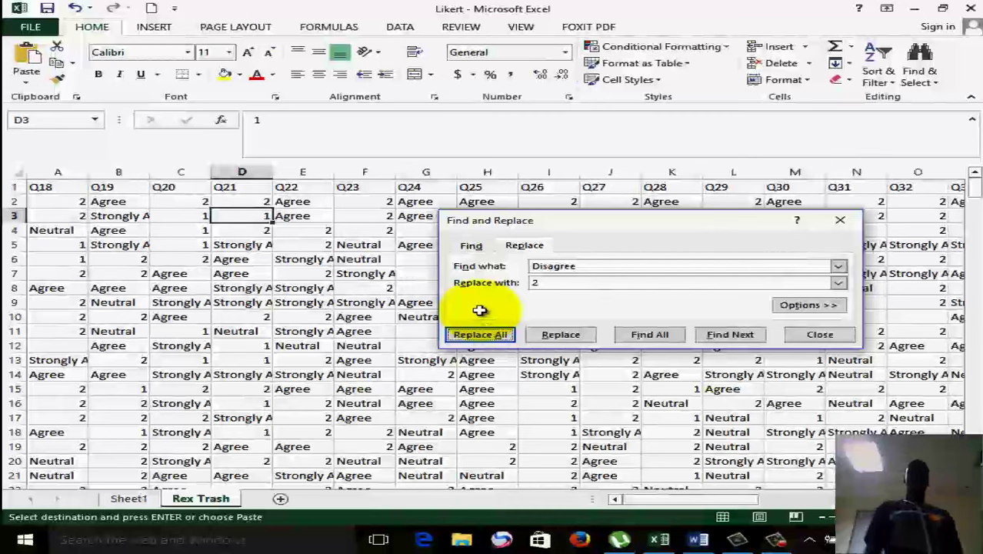
- Copy "Neutral" from cell B9 as the search text and replace all of its occurrences with 3
{"action": "left_click", "coordinate": [136, 302]}
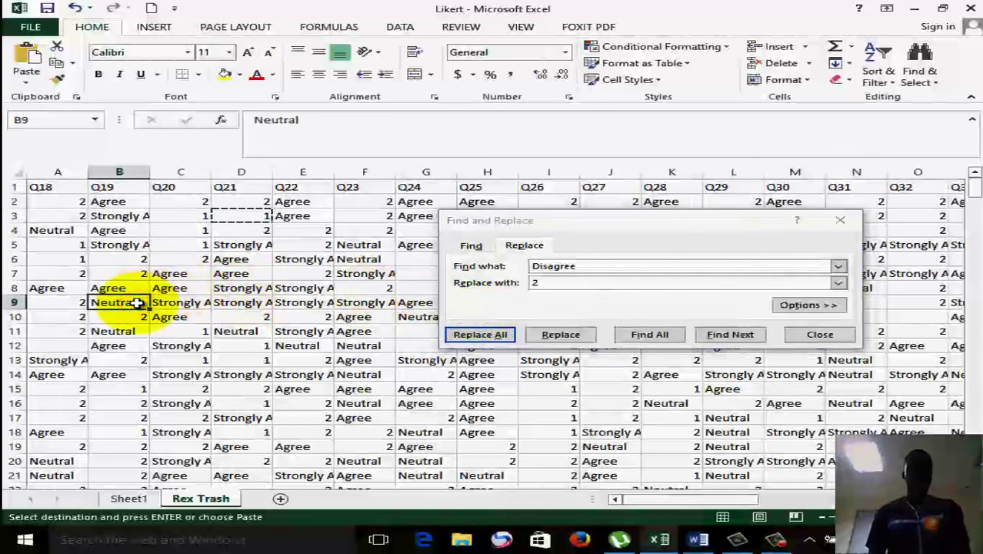
{"action": "key", "text": "ctrl+c"}
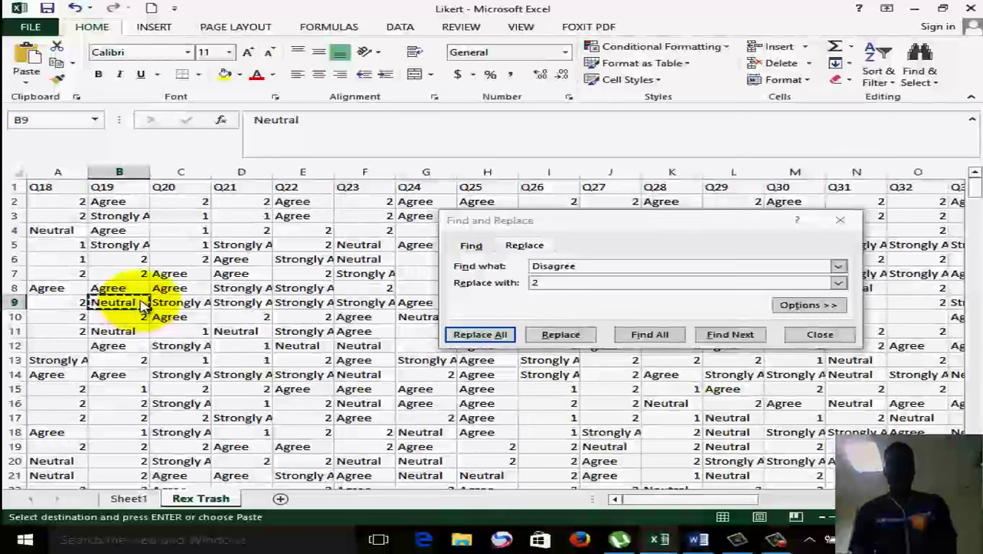
{"action": "left_click", "coordinate": [588, 265]}
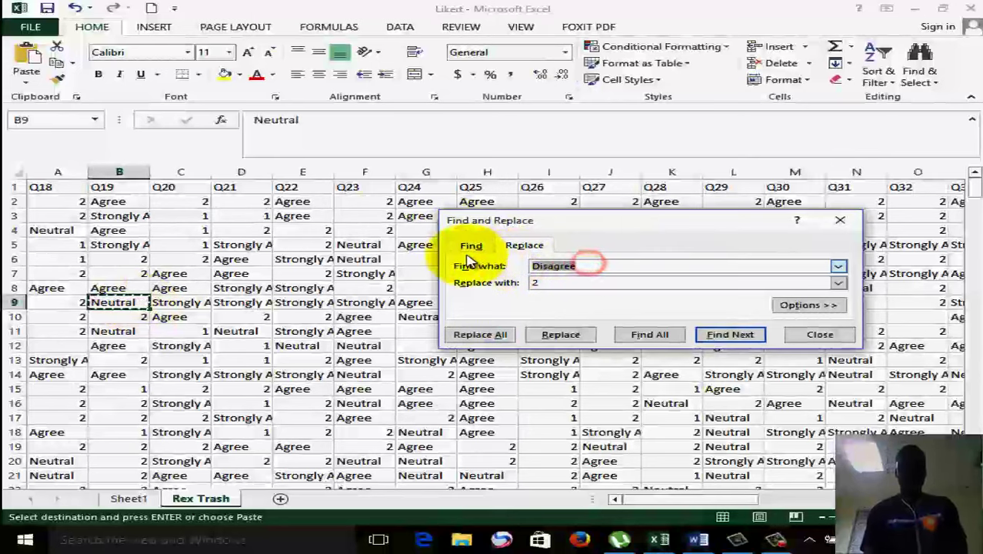
{"action": "key", "text": "ctrl+v"}
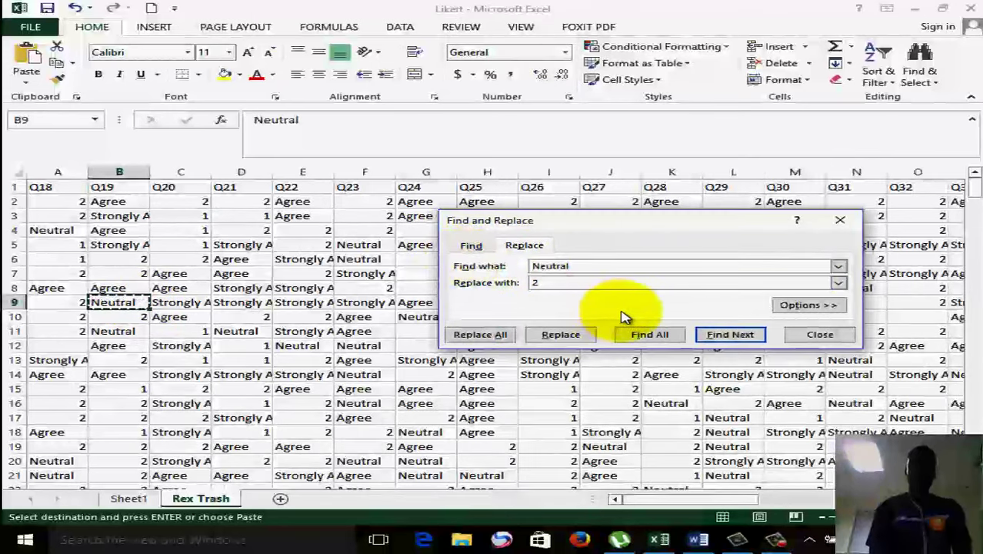
{"action": "left_click", "coordinate": [603, 285]}
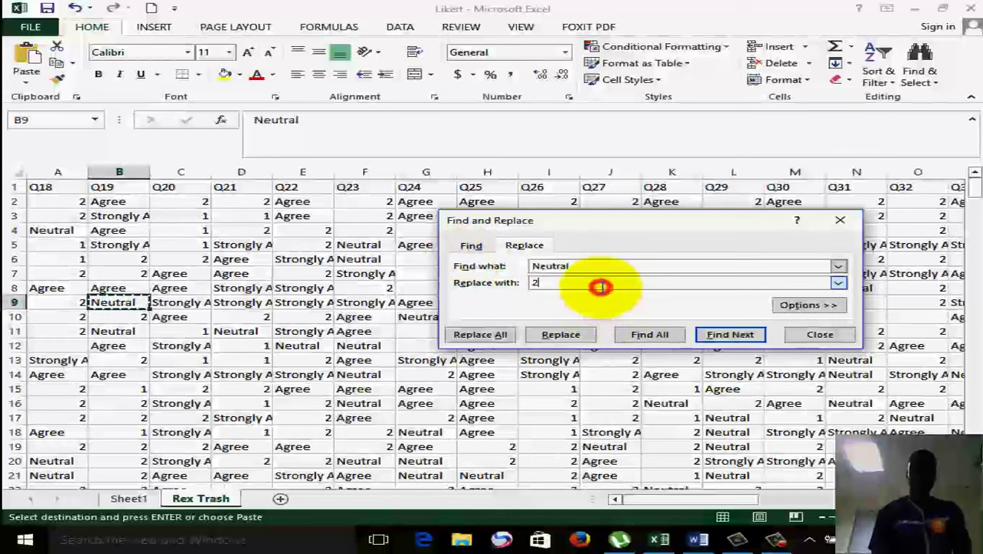
{"action": "type", "text": "3"}
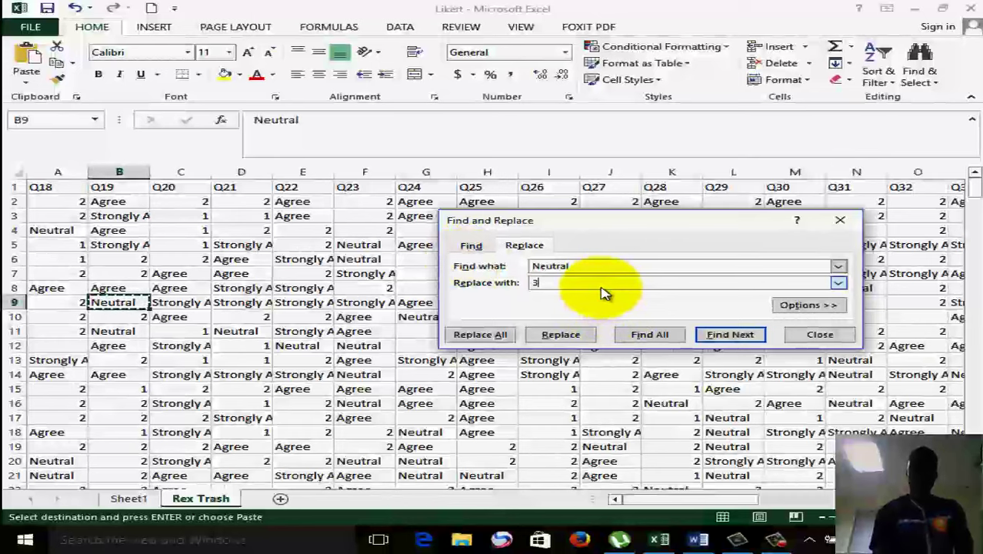
{"action": "left_click", "coordinate": [485, 335]}
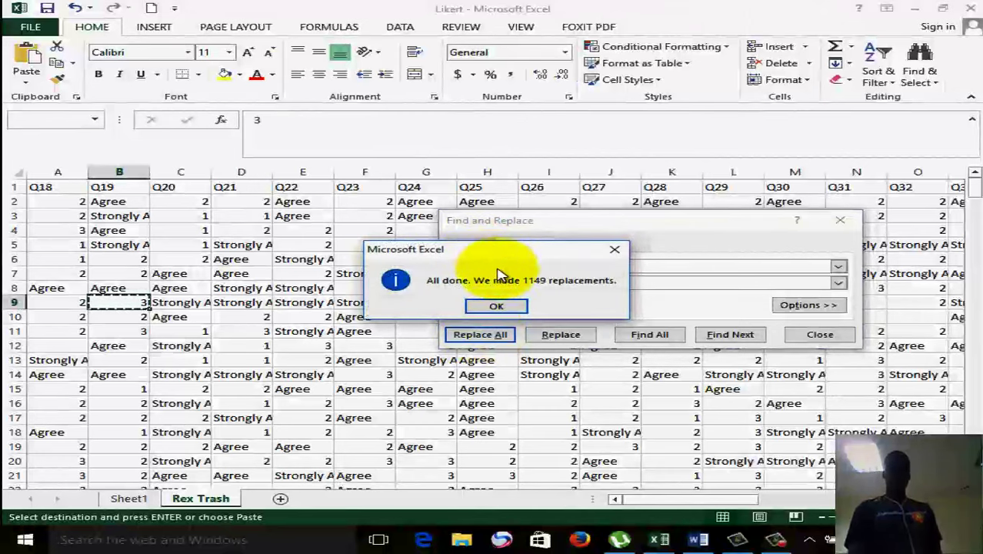
{"action": "left_click", "coordinate": [497, 306]}
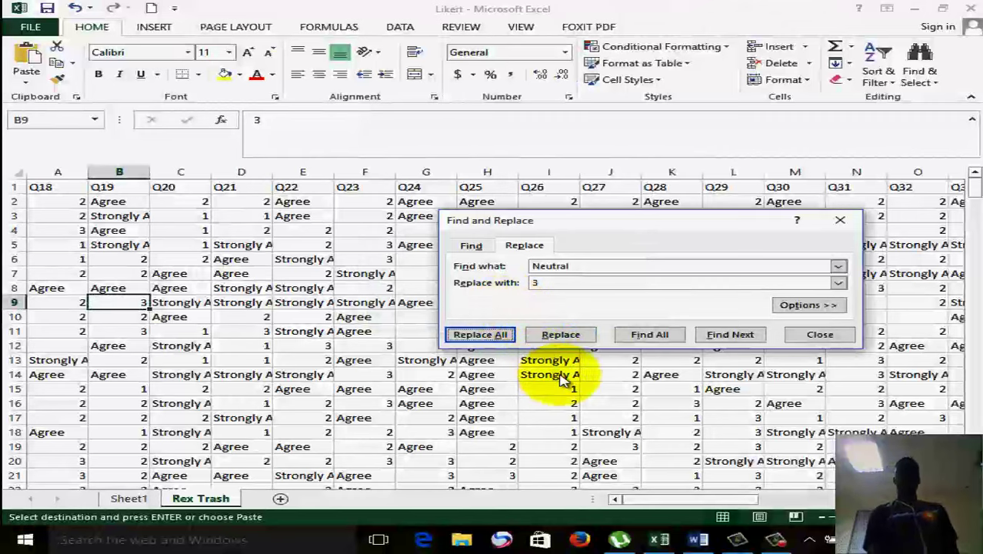
- Copy "Strongly Agree" from cell D5 as the search text and replace all of its occurrences with 5
{"action": "left_click", "coordinate": [776, 542]}
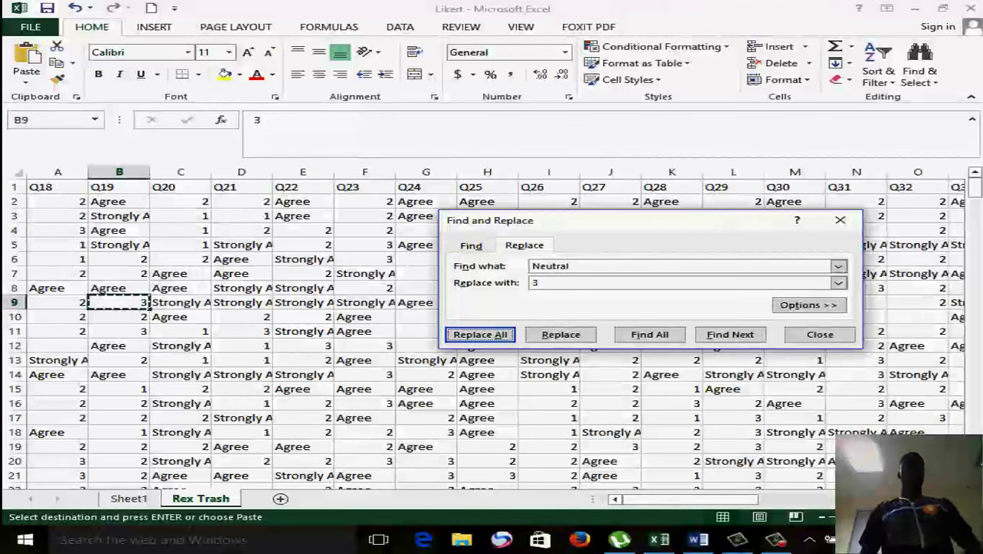
{"action": "left_click", "coordinate": [243, 243]}
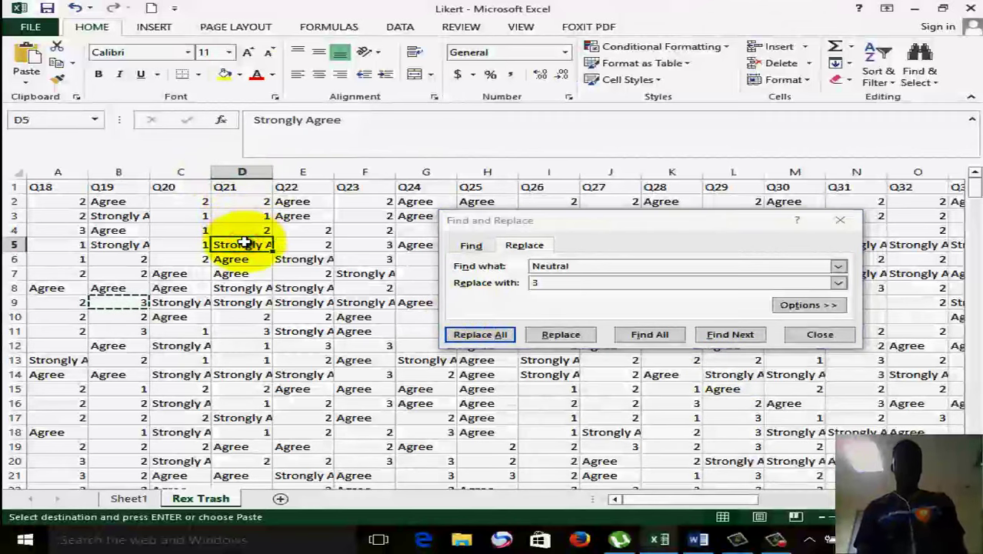
{"action": "key", "text": "ctrl+c"}
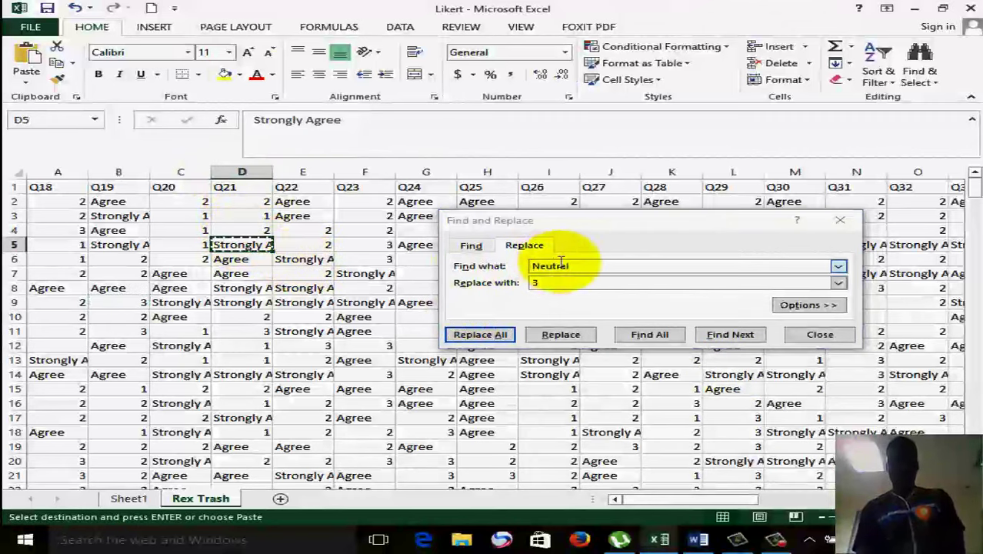
{"action": "left_click", "coordinate": [590, 264]}
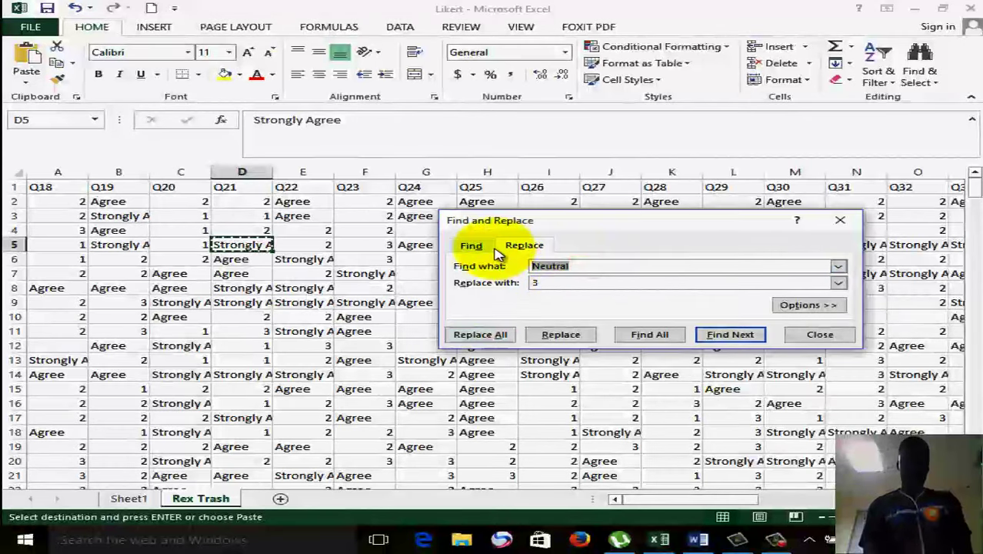
{"action": "key", "text": "ctrl+v"}
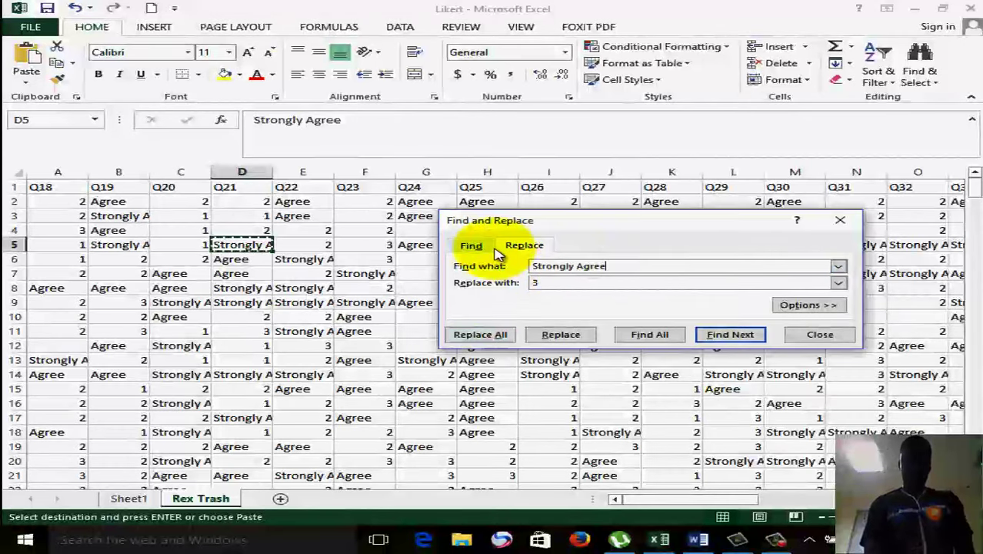
{"action": "double_click", "coordinate": [561, 283]}
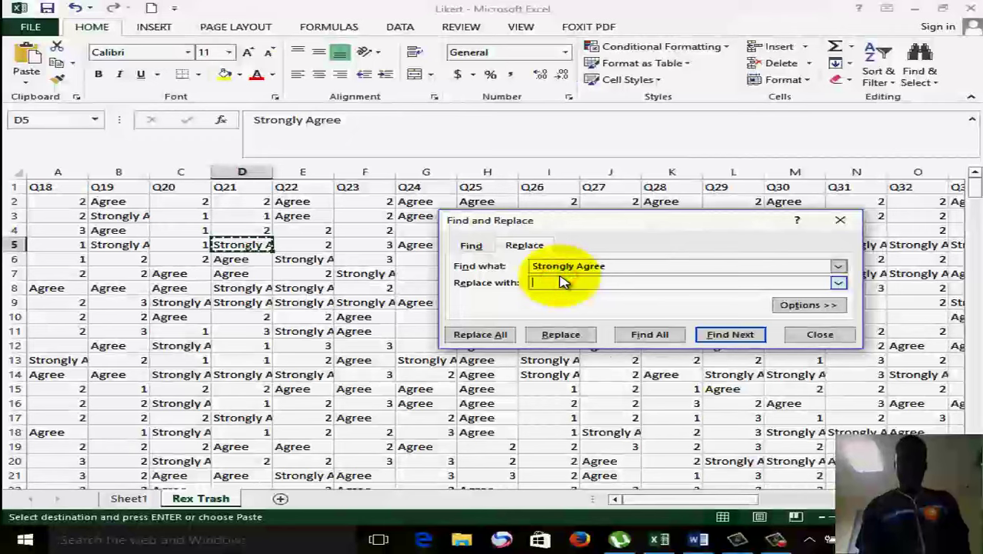
{"action": "type", "text": "5"}
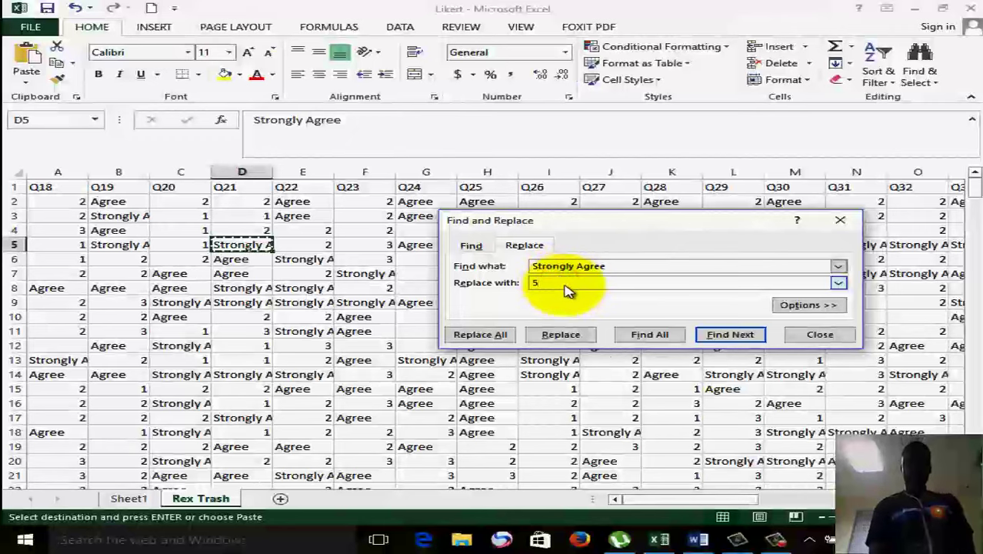
{"action": "left_click", "coordinate": [491, 336]}
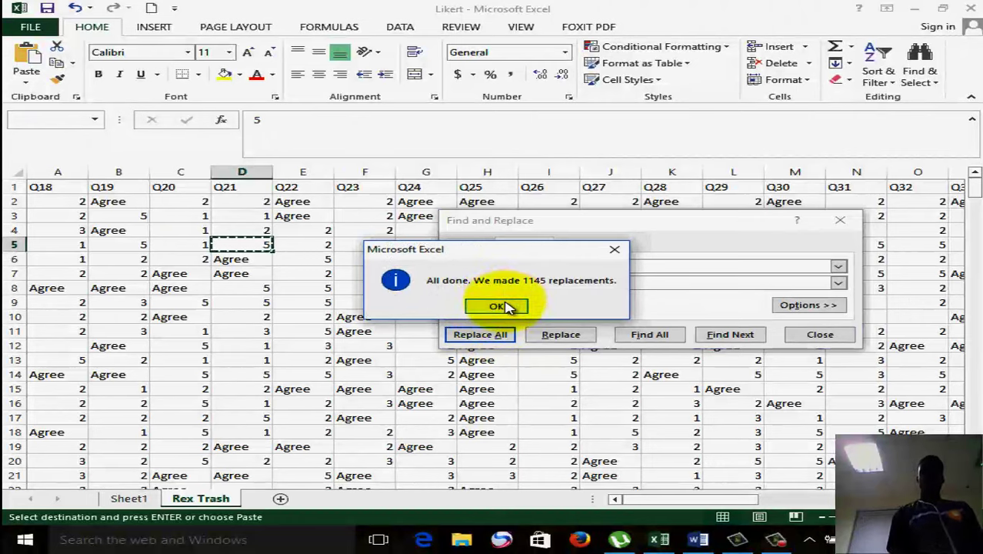
{"action": "left_click", "coordinate": [504, 306]}
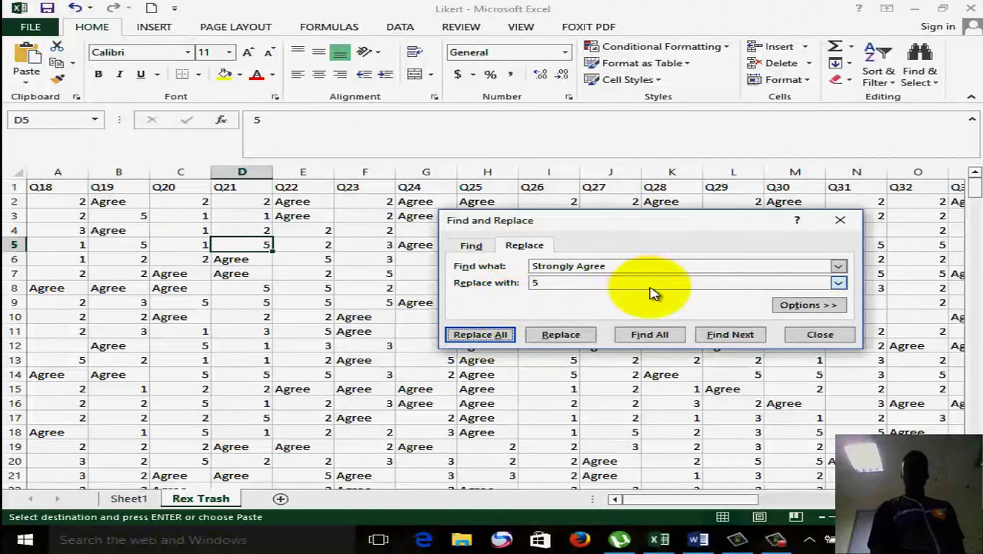
- Shorten the search text to "Agree", replace all of its occurrences with 4, and close Find and Replace
{"action": "left_click", "coordinate": [581, 265]}
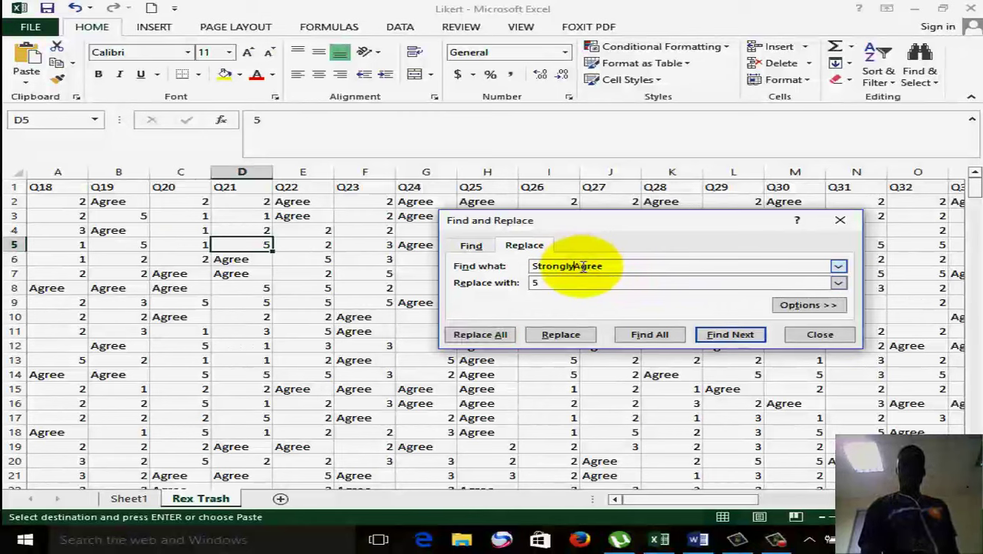
{"action": "key", "text": "BackSpace"}
{"action": "key", "text": "BackSpace"}
{"action": "key", "text": "BackSpace"}
{"action": "key", "text": "BackSpace"}
{"action": "key", "text": "BackSpace"}
{"action": "key", "text": "BackSpace"}
{"action": "key", "text": "BackSpace"}
{"action": "key", "text": "BackSpace"}
{"action": "left_click", "coordinate": [581, 281]}
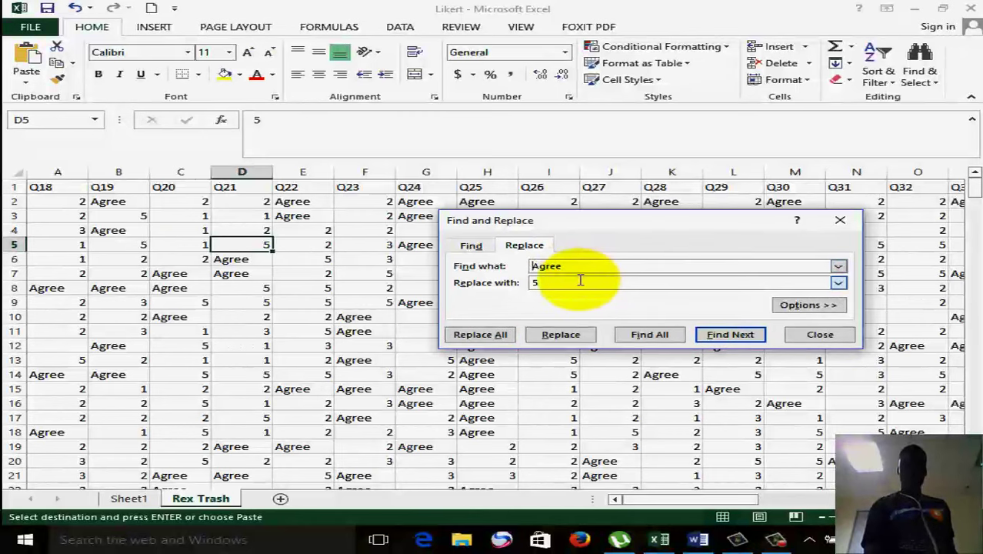
{"action": "key", "text": "BackSpace"}
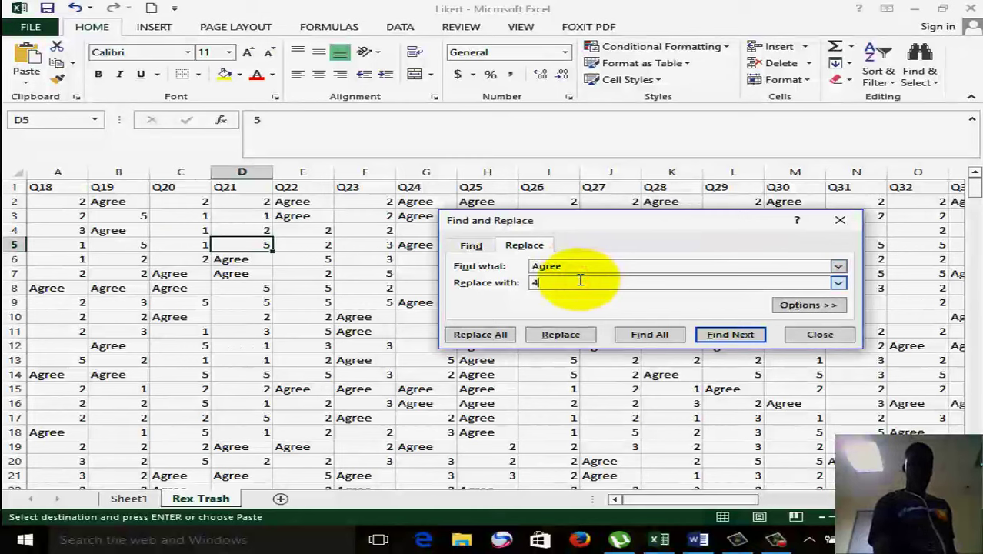
{"action": "left_click", "coordinate": [482, 335]}
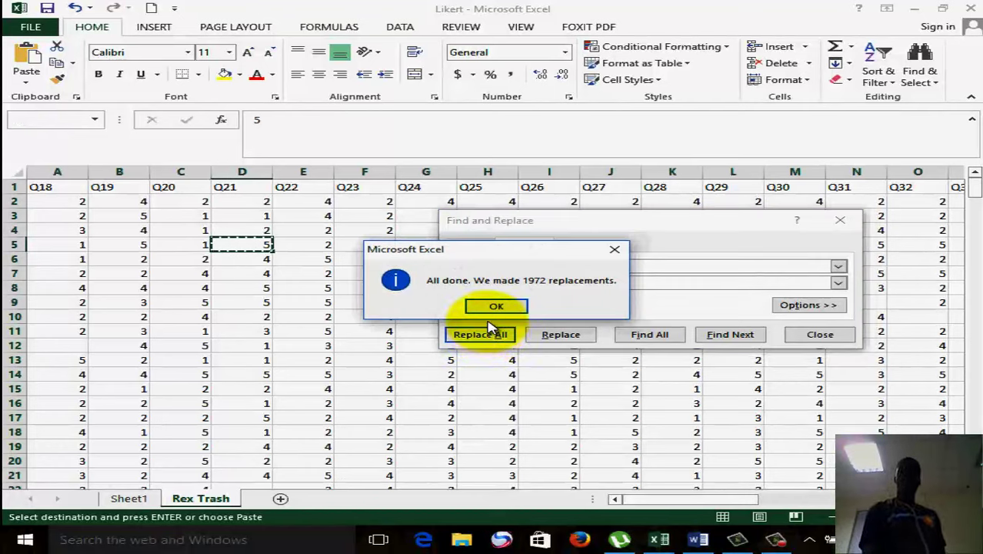
{"action": "left_click", "coordinate": [494, 307]}
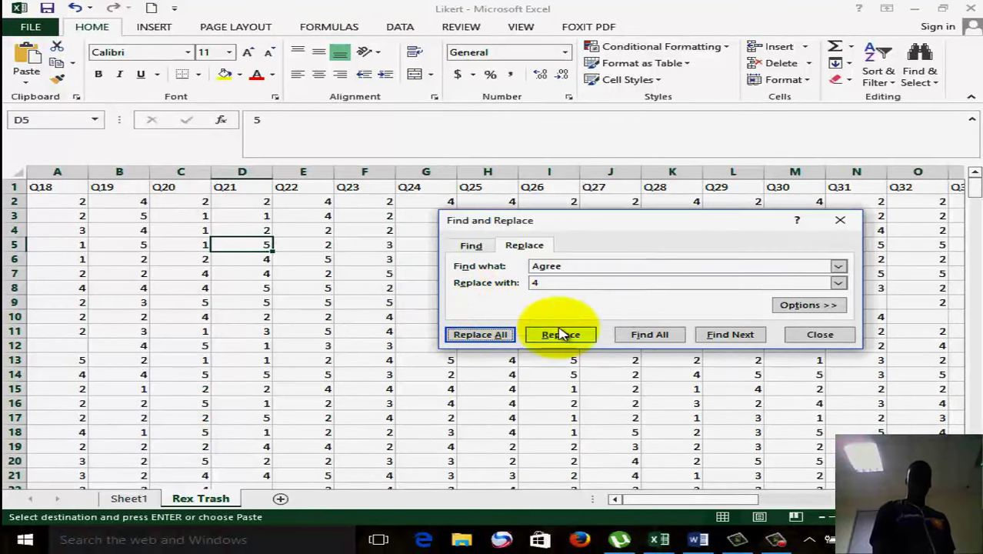
{"action": "left_click", "coordinate": [798, 334]}
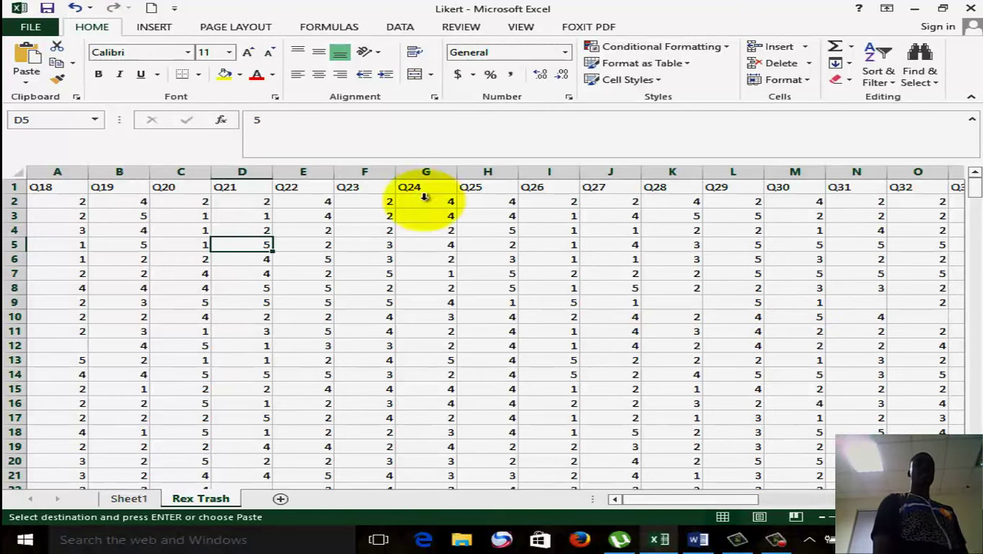
- Select the entire Q21 column (column D) on the Rex Trash sheet
{"action": "left_click", "coordinate": [255, 170]}
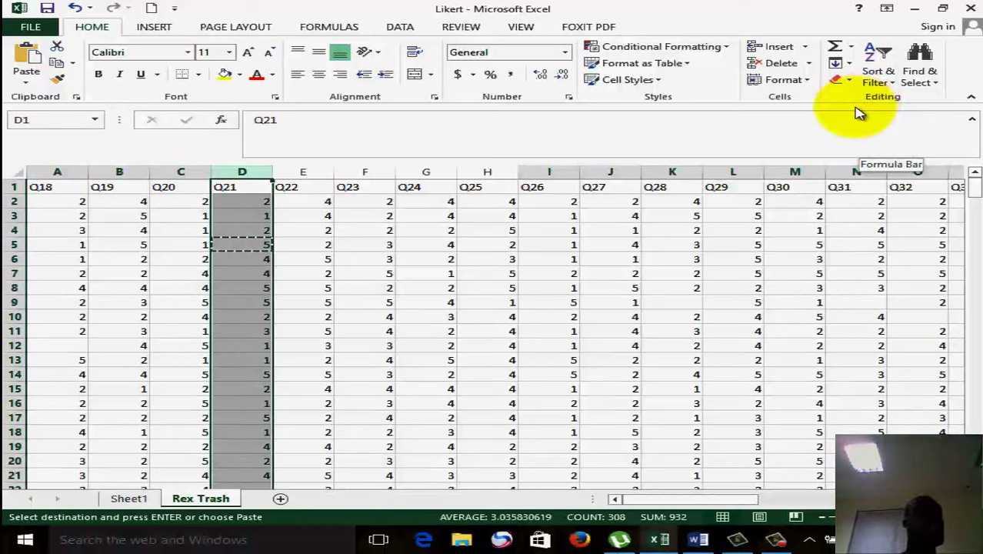
{"action": "left_click", "coordinate": [257, 170]}
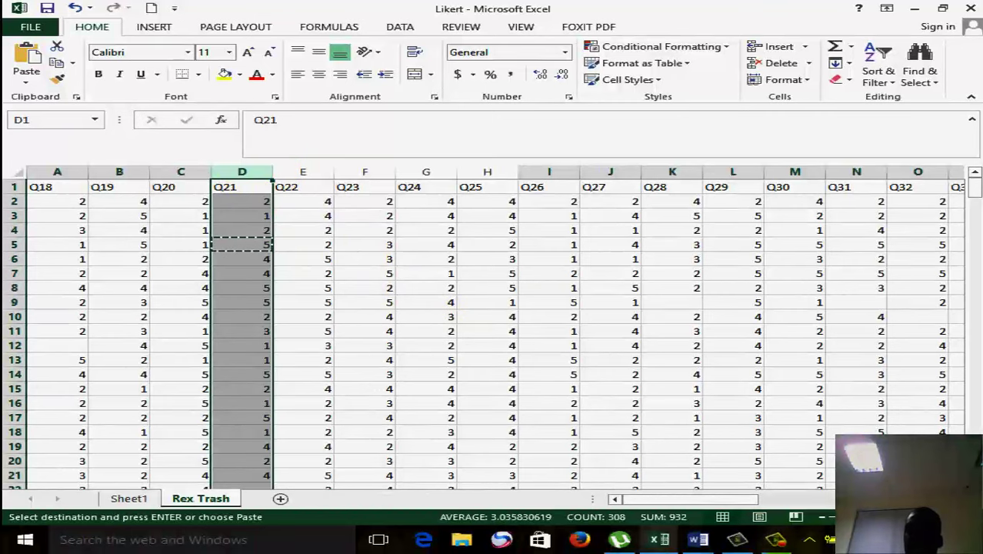
{"action": "left_click", "coordinate": [785, 542]}
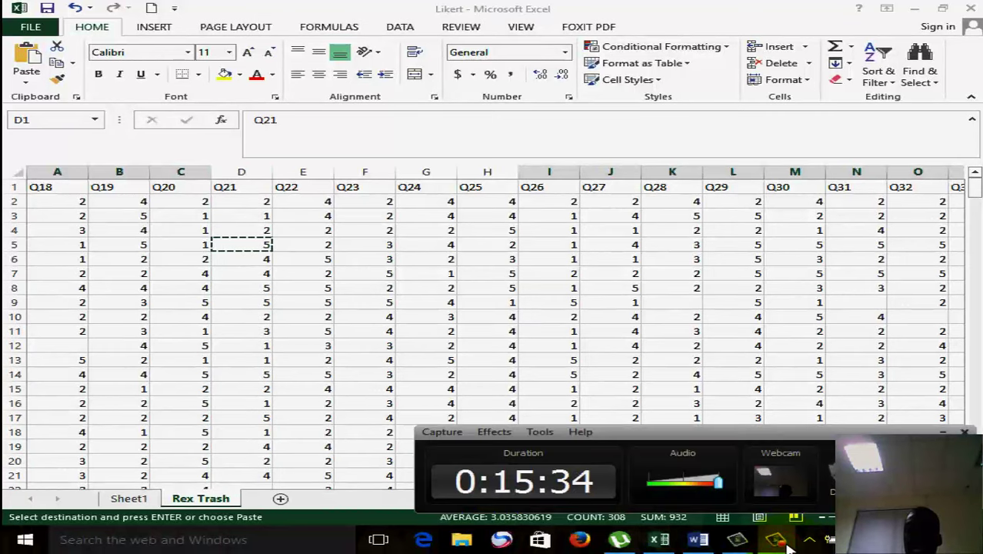
{"action": "left_click", "coordinate": [786, 542]}
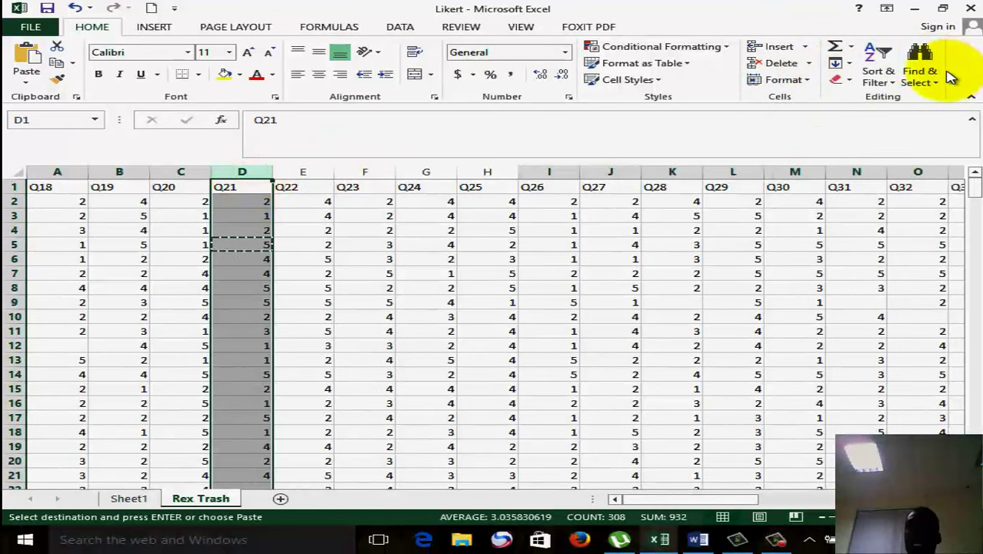
- Replace every 1 in the selected Q21 column with the placeholder letter q
{"action": "left_click", "coordinate": [921, 83]}
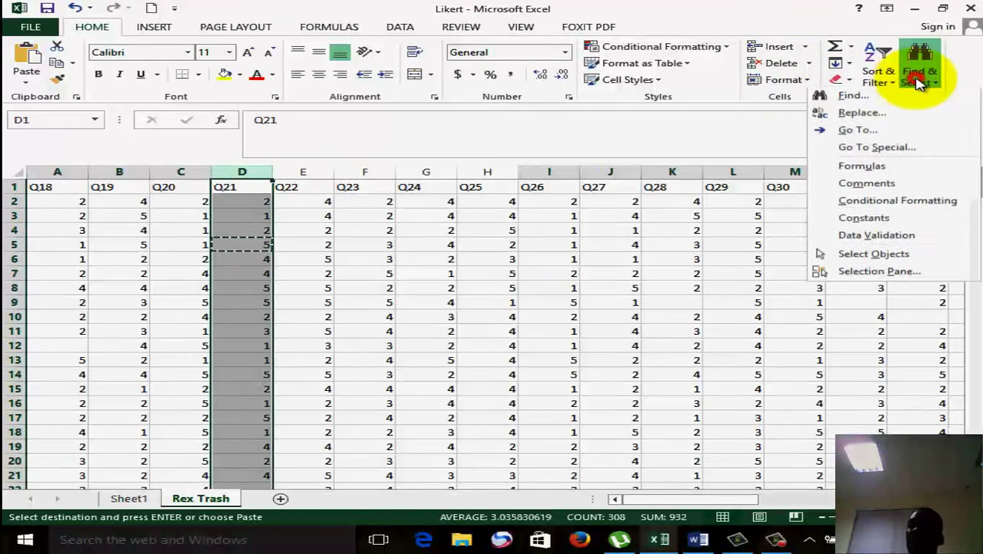
{"action": "left_click", "coordinate": [885, 115]}
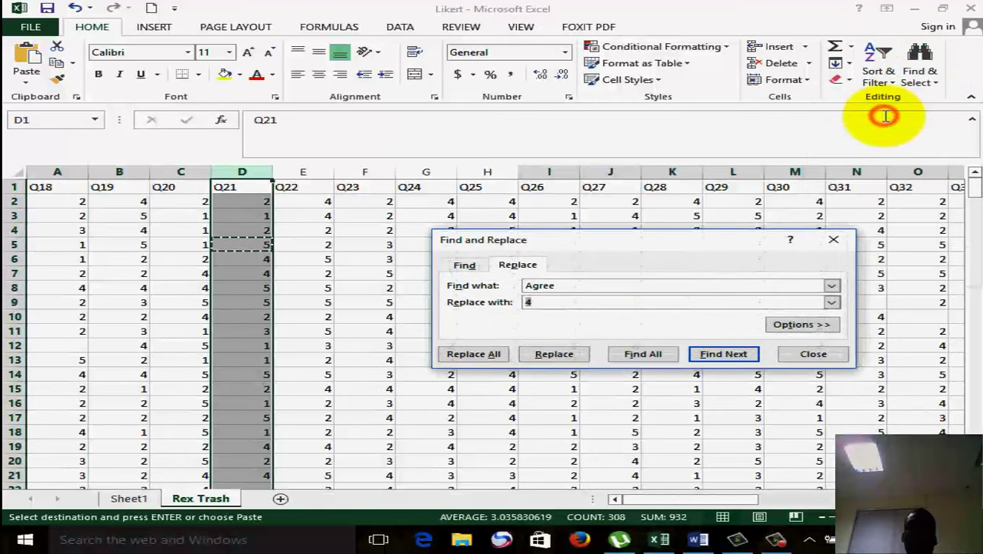
{"action": "left_click", "coordinate": [634, 282]}
{"action": "type", "text": "1"}
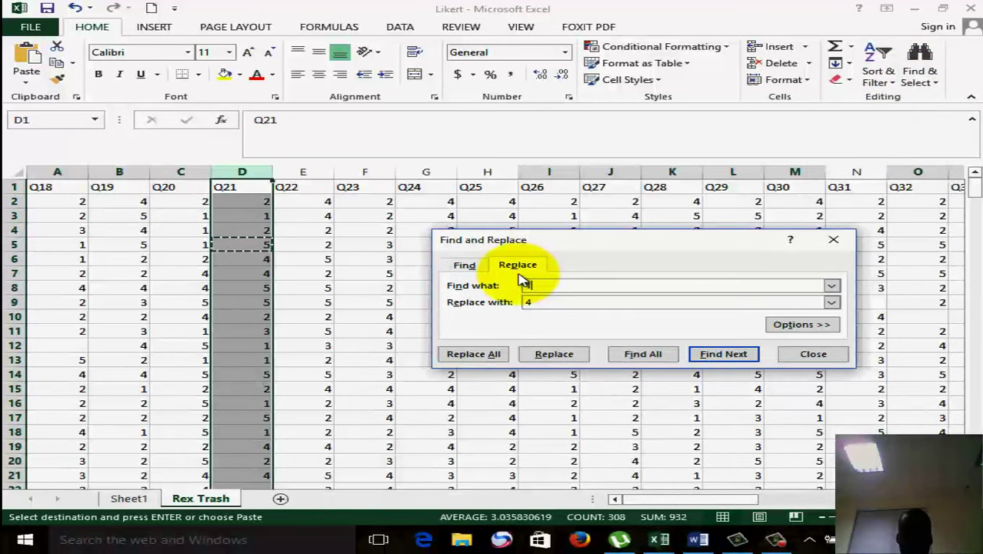
{"action": "double_click", "coordinate": [556, 304]}
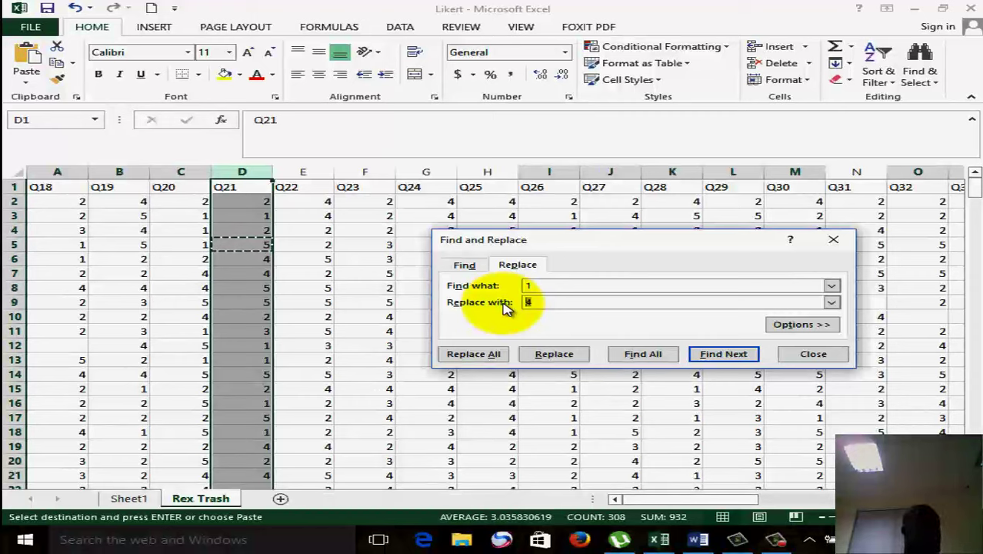
{"action": "type", "text": "a"}
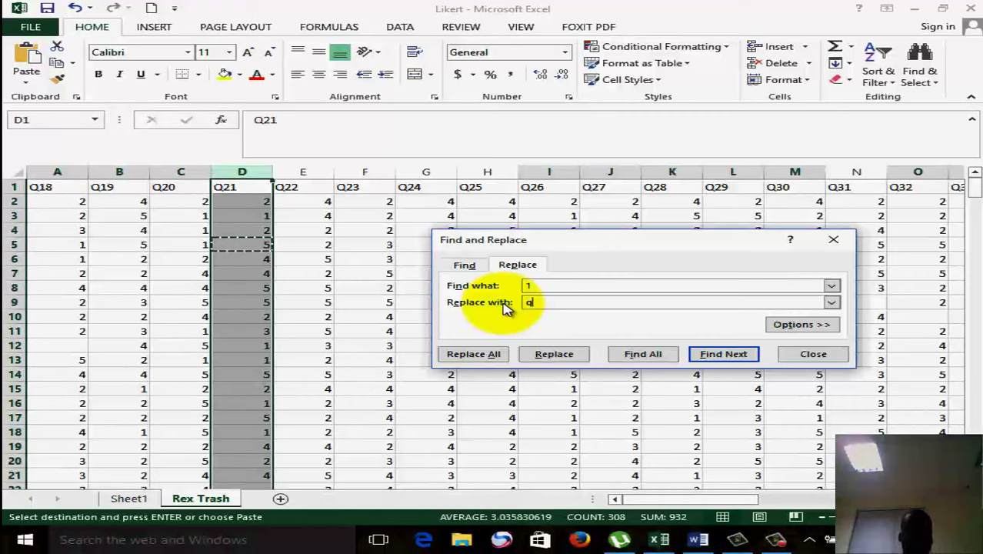
{"action": "left_click", "coordinate": [474, 356]}
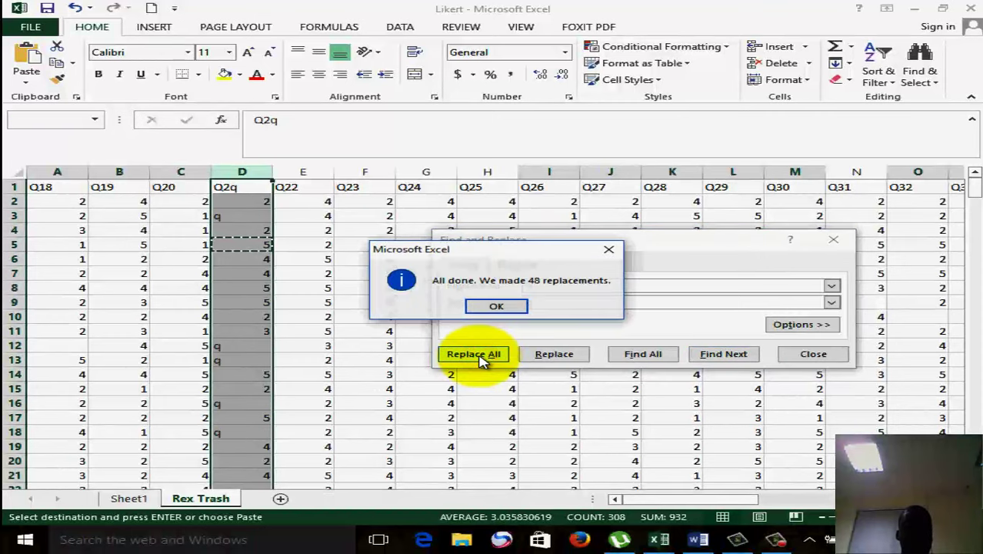
{"action": "left_click", "coordinate": [488, 311]}
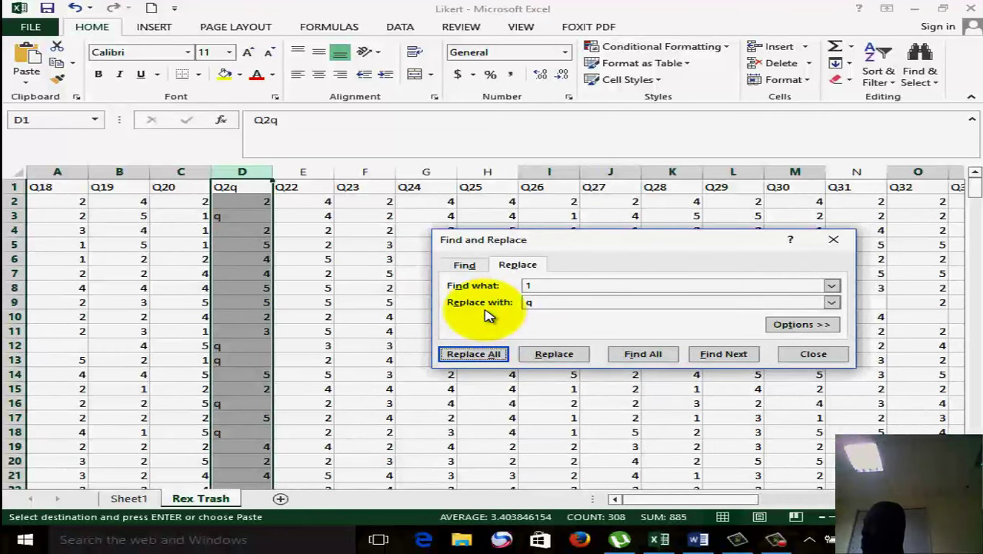
- Replace every 2 in the selected column D with the placeholder letter z
{"action": "left_click", "coordinate": [535, 284]}
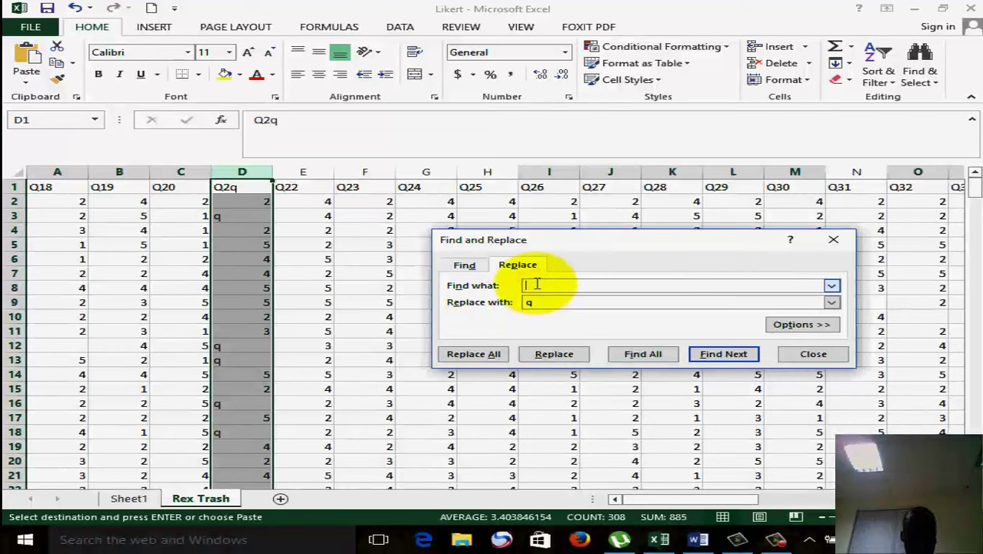
{"action": "key", "text": "BackSpace"}
{"action": "type", "text": "2"}
{"action": "left_click_drag", "start_coordinate": [541, 300], "coordinate": [526, 302]}
{"action": "type", "text": "z"}
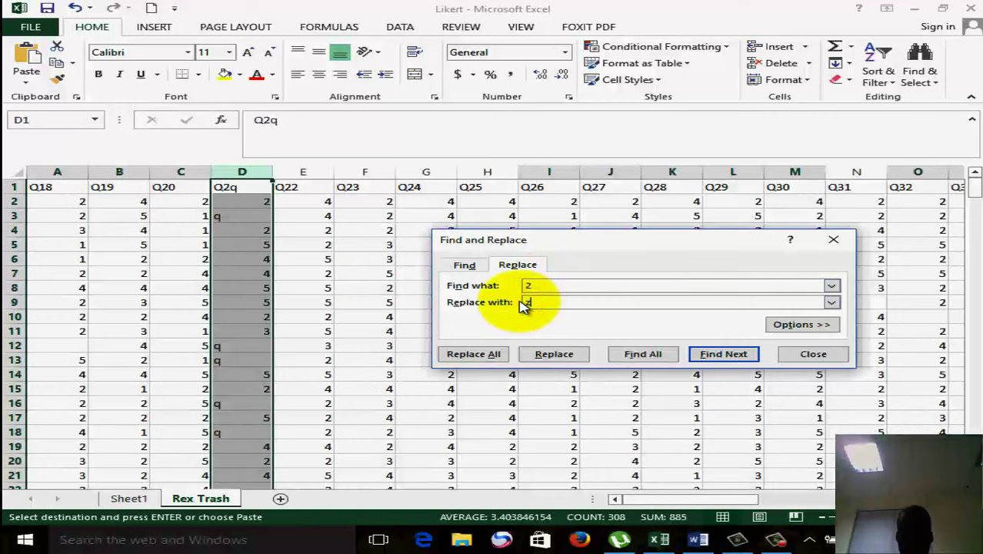
{"action": "left_click", "coordinate": [475, 355]}
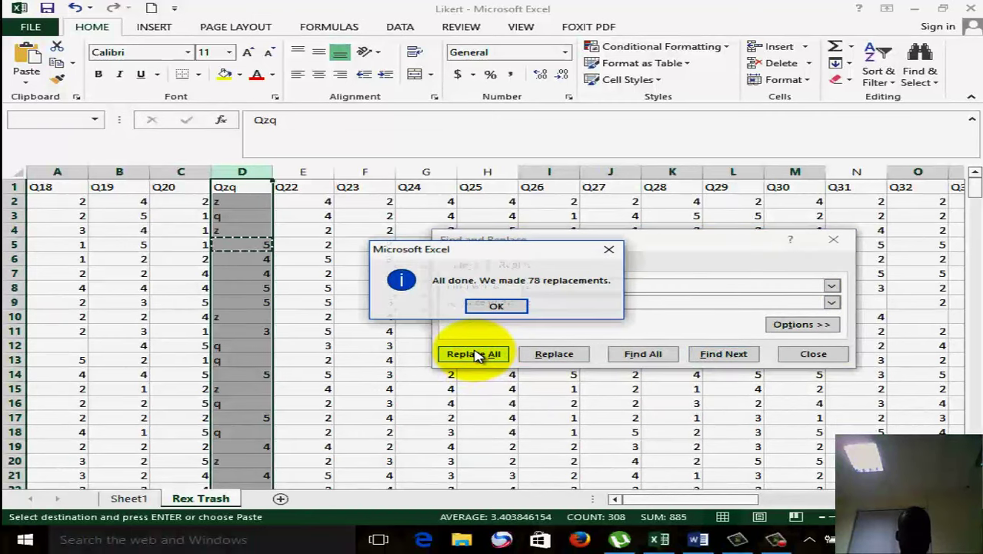
{"action": "left_click", "coordinate": [496, 306]}
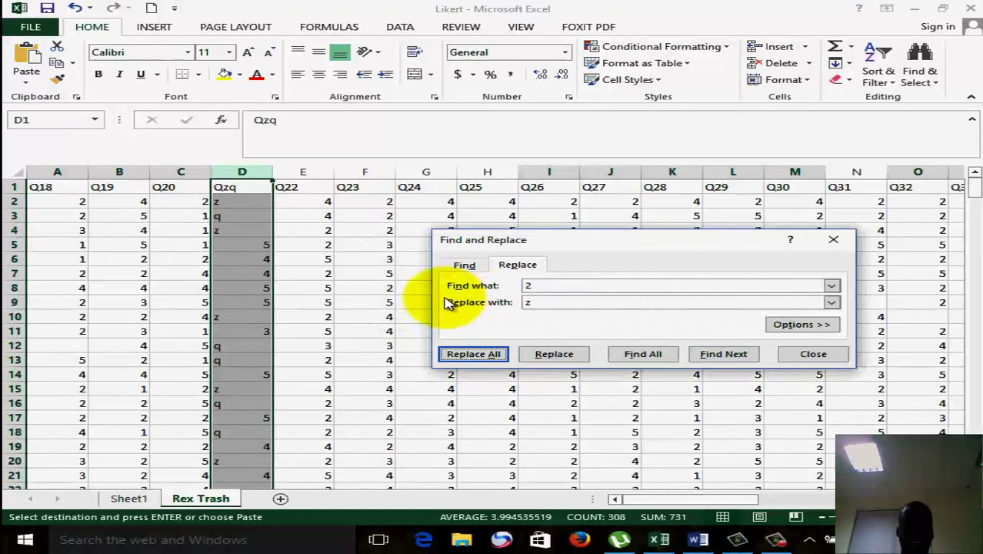
- Replace every 5 in the selected column D with 1
{"action": "double_click", "coordinate": [625, 286]}
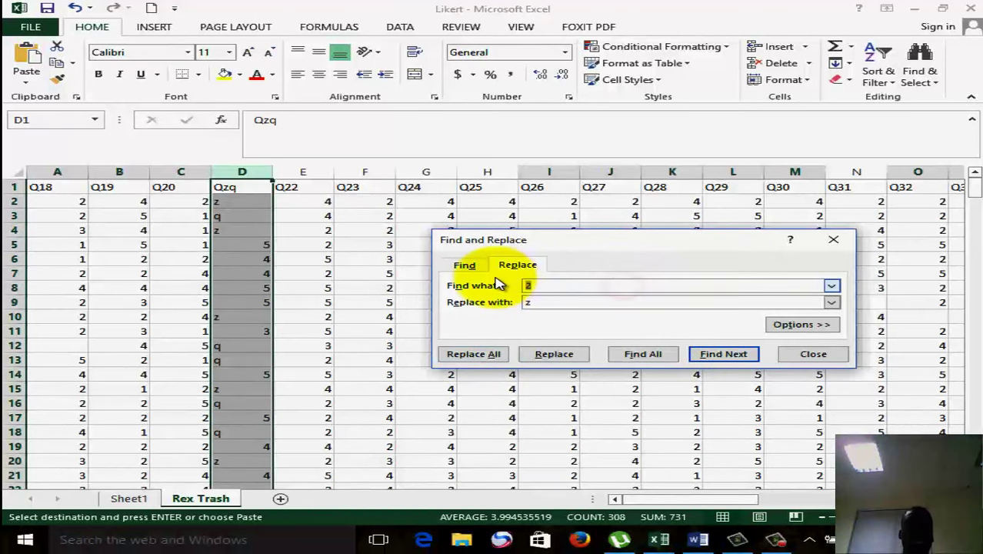
{"action": "type", "text": "5"}
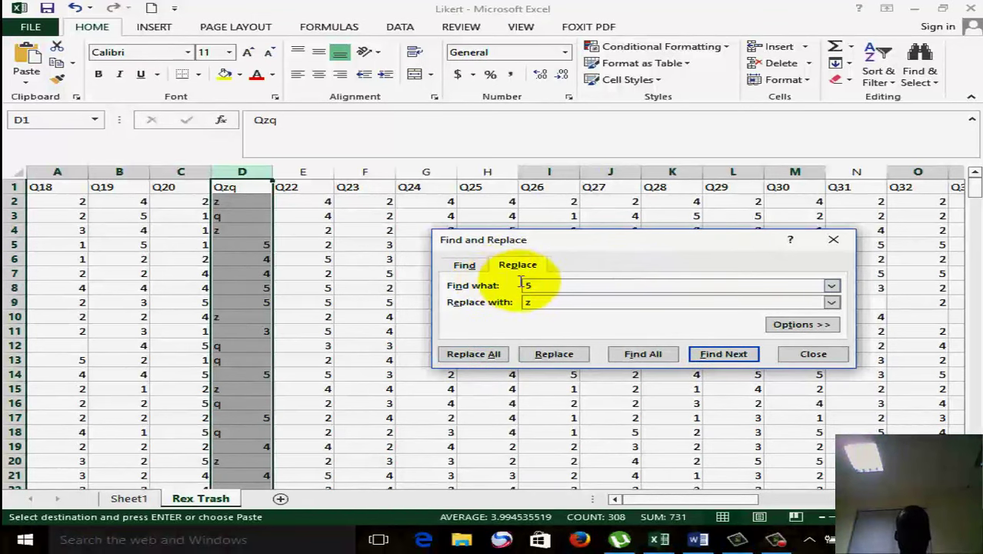
{"action": "left_click", "coordinate": [544, 300]}
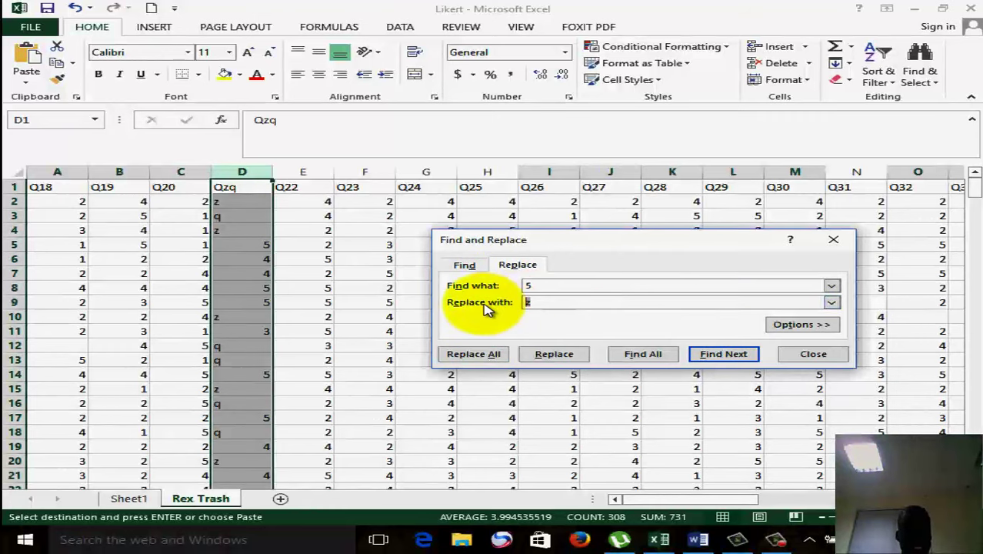
{"action": "type", "text": "1"}
{"action": "left_click", "coordinate": [483, 356]}
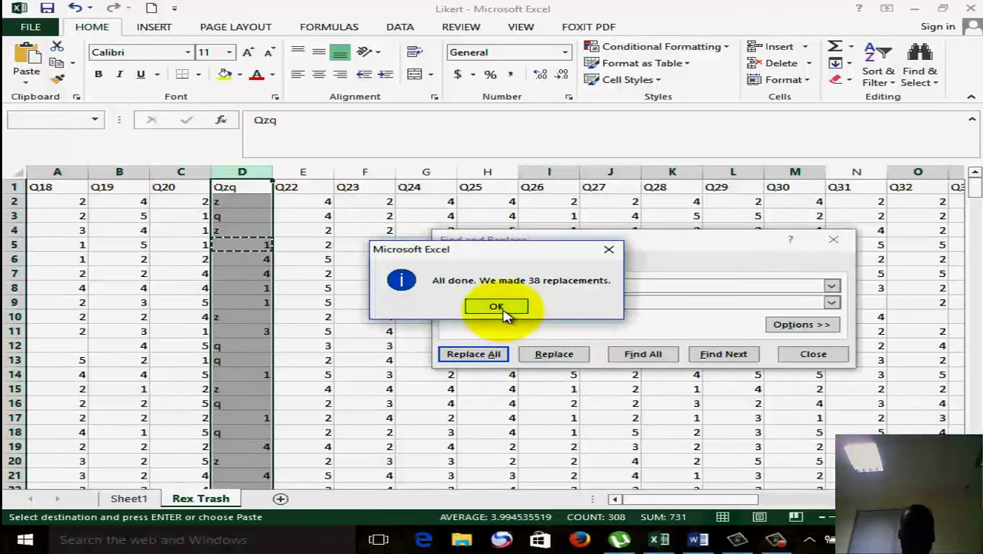
{"action": "left_click", "coordinate": [504, 311]}
- Replace every 4 in the selected column D with 2
{"action": "double_click", "coordinate": [588, 285]}
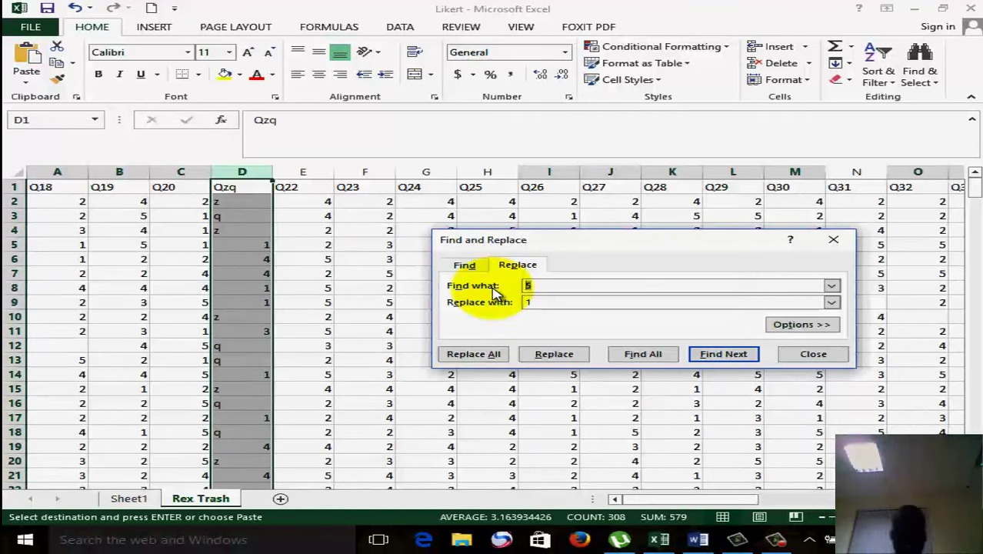
{"action": "left_click", "coordinate": [567, 301]}
{"action": "key", "text": "BackSpace"}
{"action": "type", "text": "2"}
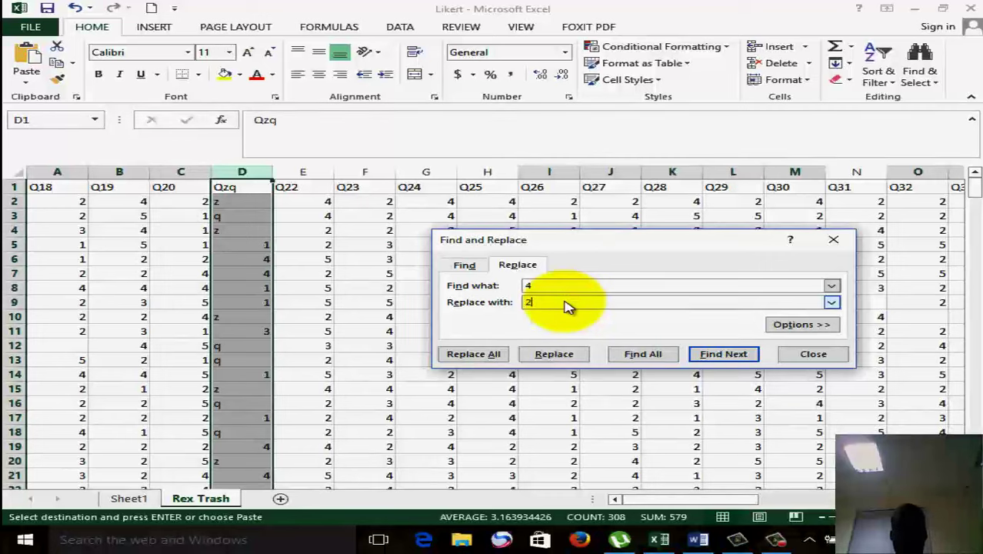
{"action": "left_click", "coordinate": [496, 354]}
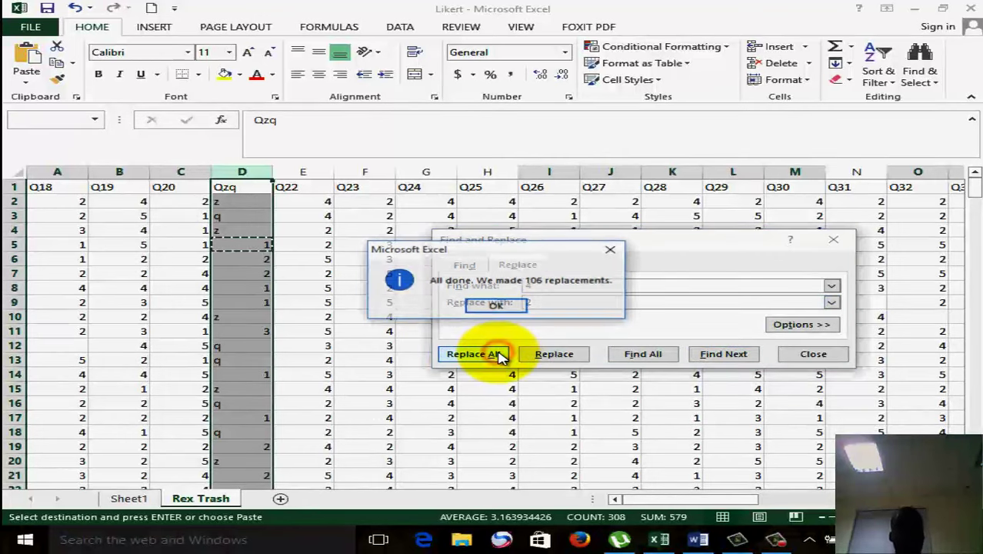
{"action": "left_click", "coordinate": [521, 306]}
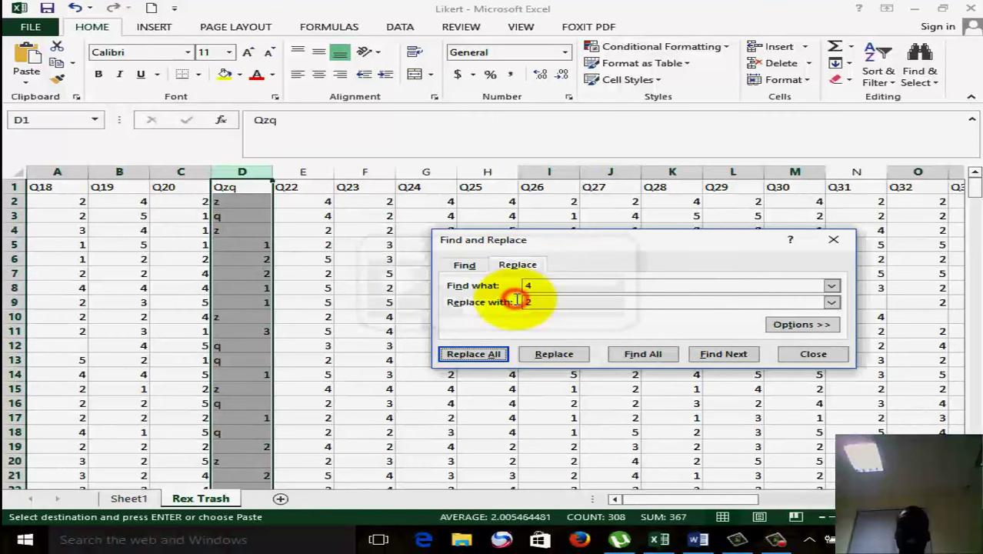
- Replace every placeholder q in the selected column D with 5
{"action": "double_click", "coordinate": [545, 287]}
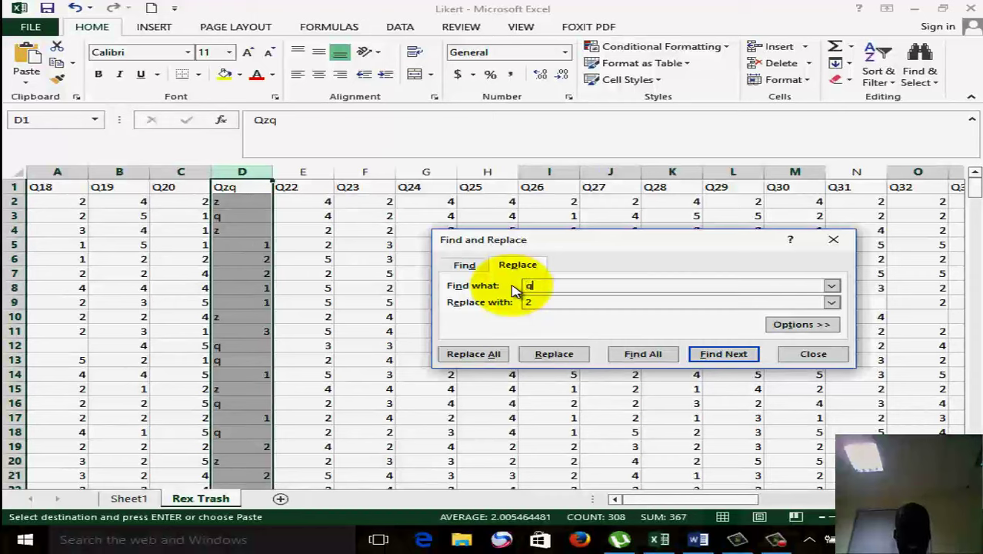
{"action": "double_click", "coordinate": [524, 303]}
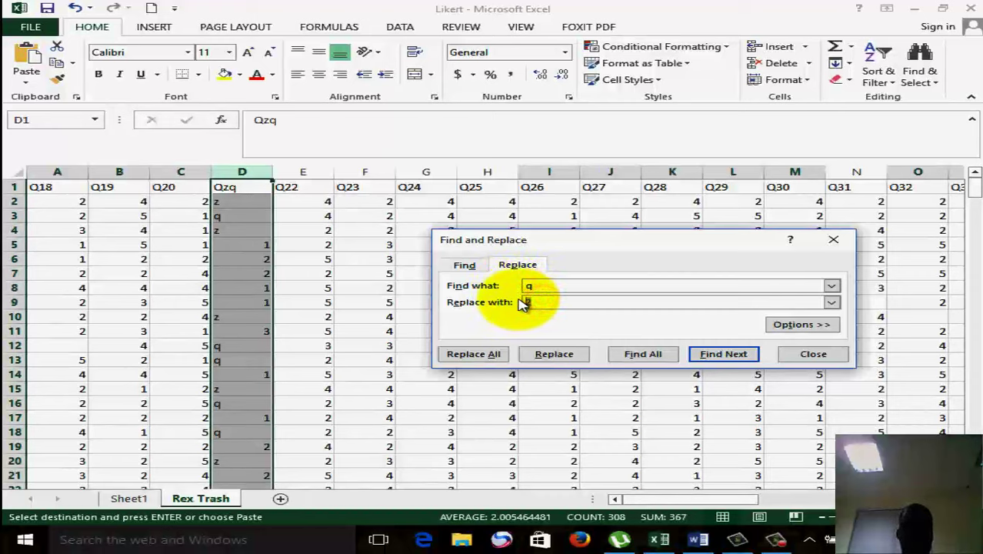
{"action": "left_click", "coordinate": [489, 355]}
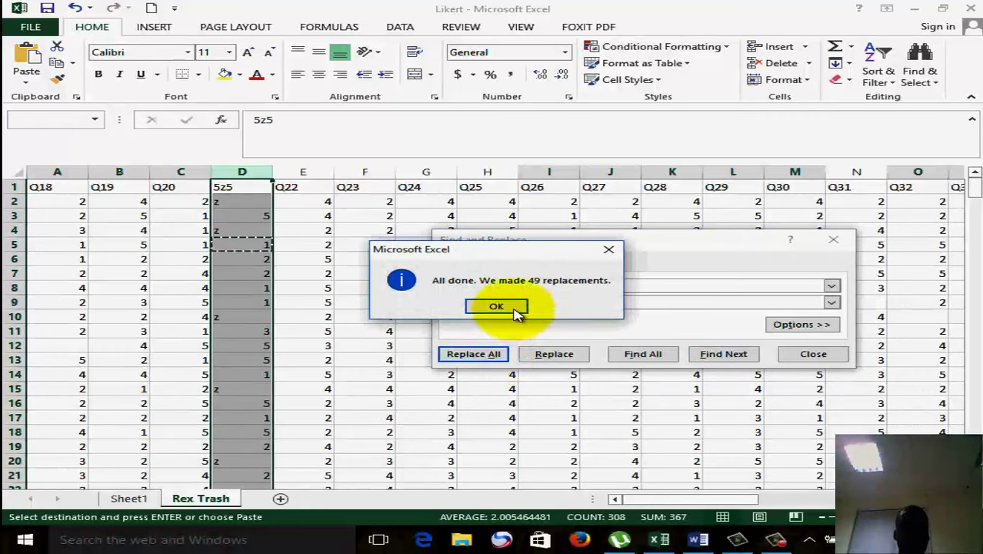
{"action": "left_click", "coordinate": [508, 304]}
- Replace every placeholder z in the selected column D with 4
{"action": "double_click", "coordinate": [564, 287]}
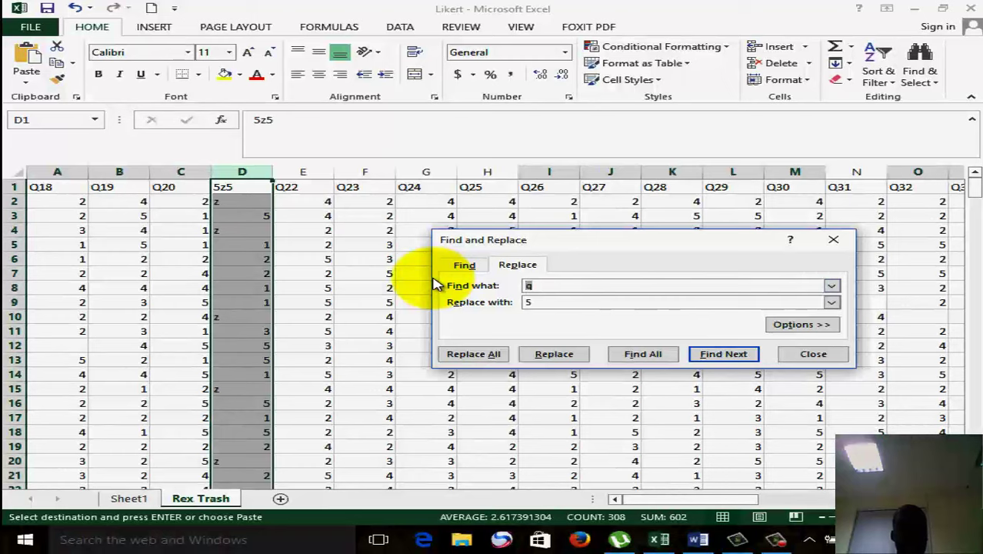
{"action": "type", "text": "z"}
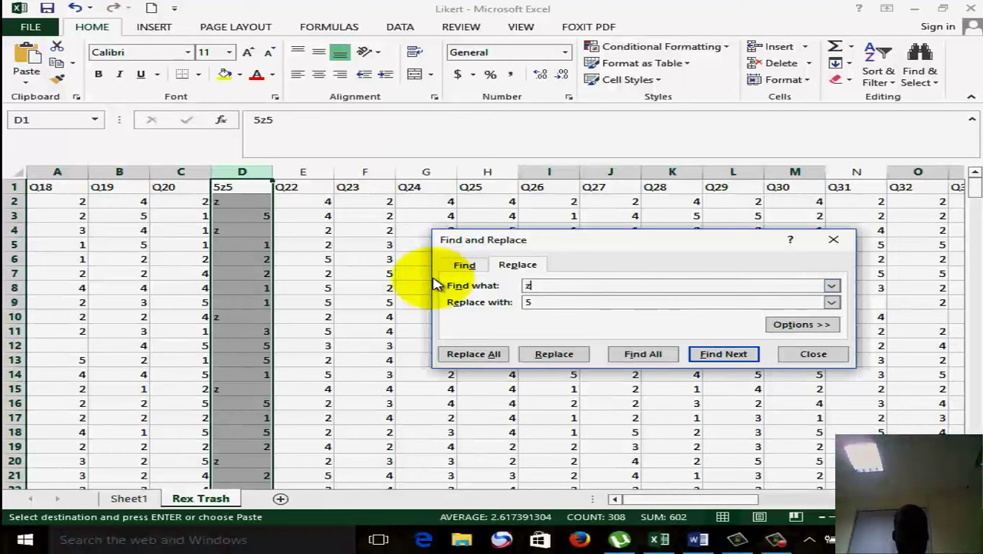
{"action": "double_click", "coordinate": [526, 303]}
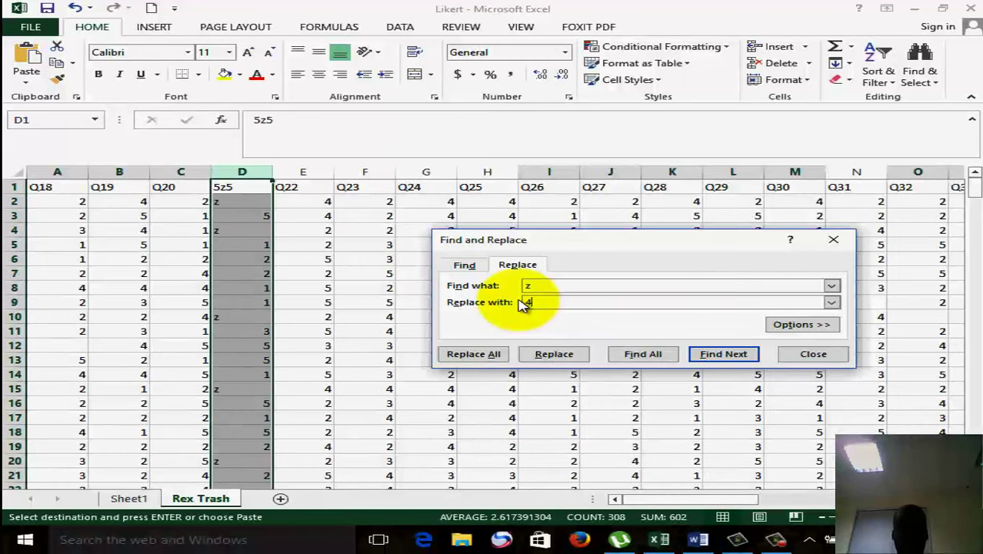
{"action": "type", "text": "4"}
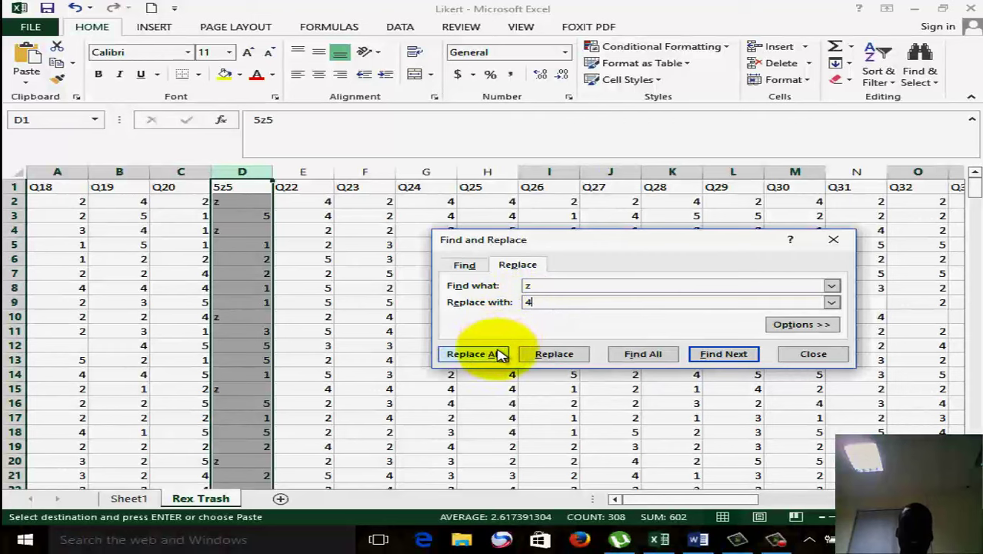
{"action": "left_click", "coordinate": [498, 354]}
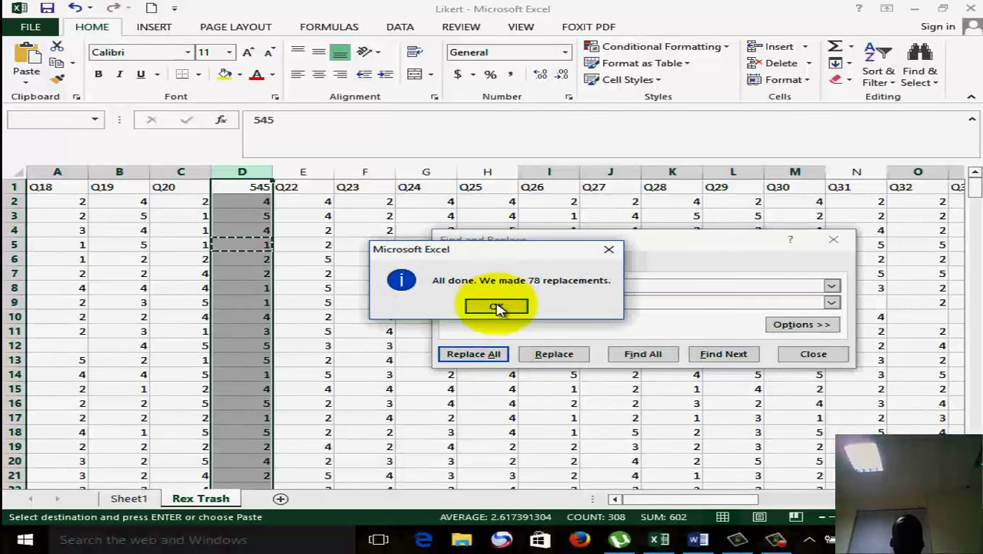
{"action": "left_click", "coordinate": [498, 307]}
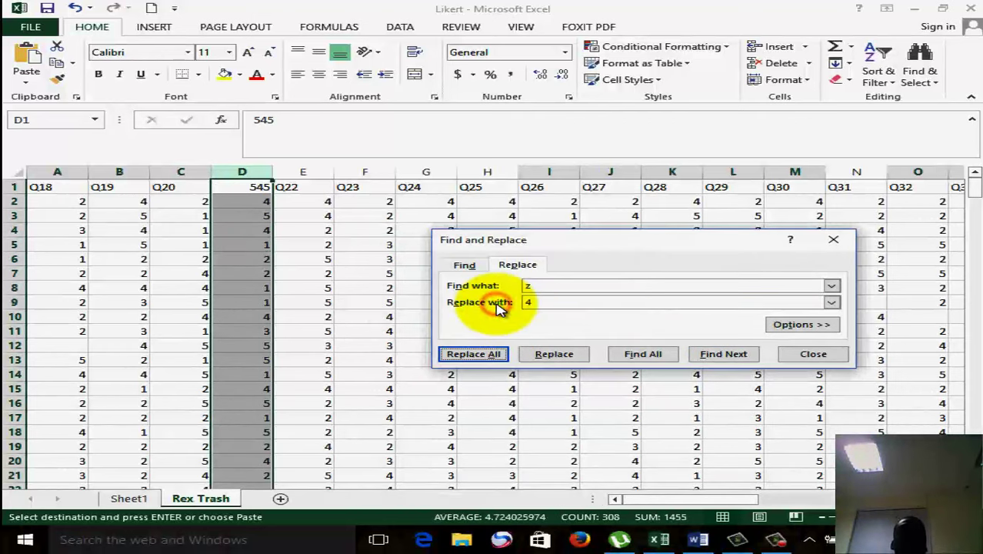
- Restore the column D header in D1 as Q21 and close the Find and Replace dialog
{"action": "left_click", "coordinate": [256, 191]}
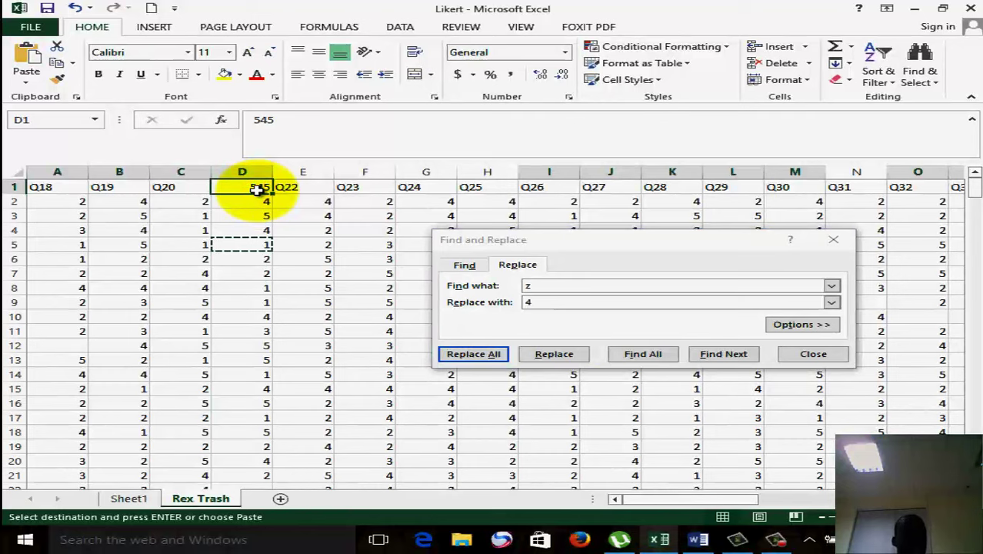
{"action": "type", "text": "Q"}
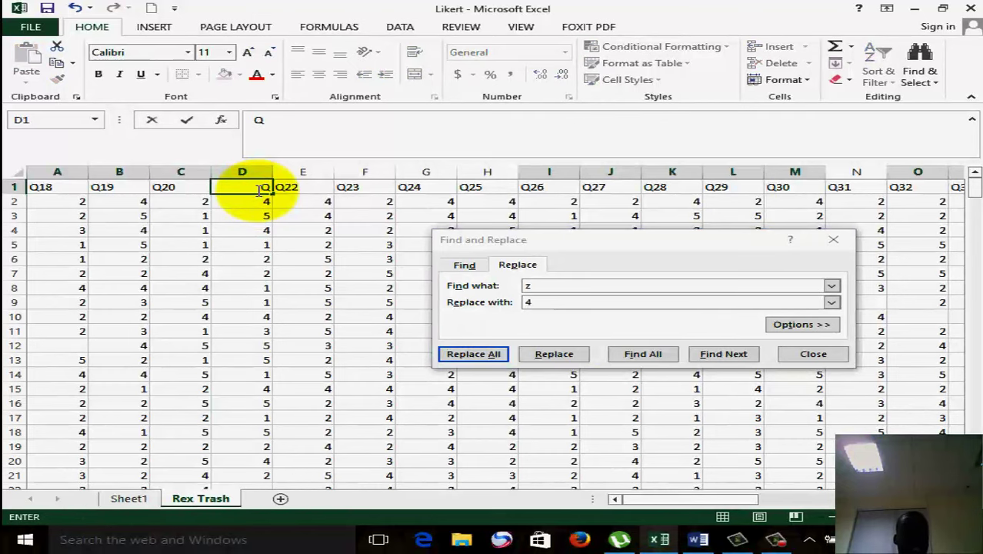
{"action": "type", "text": "2"}
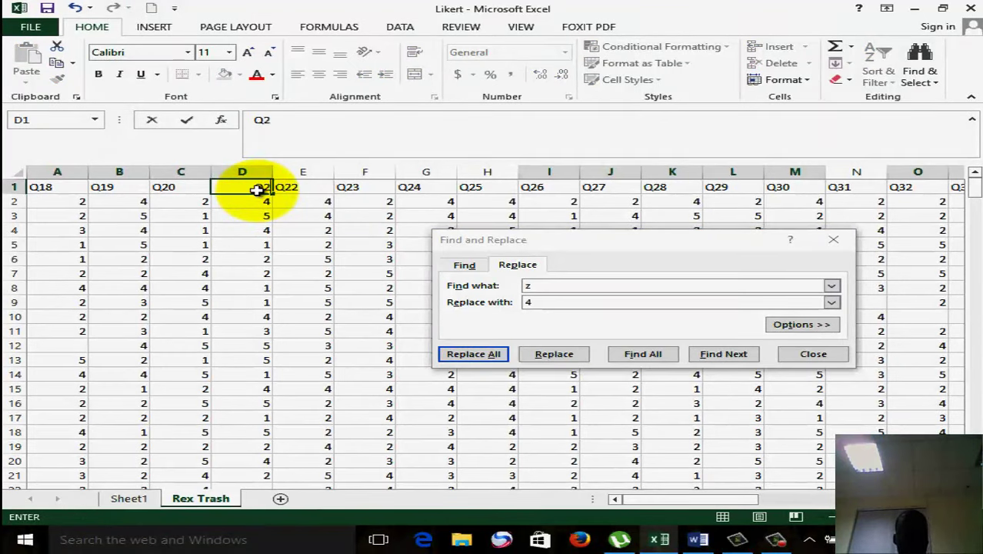
{"action": "type", "text": "1"}
{"action": "left_click", "coordinate": [305, 328]}
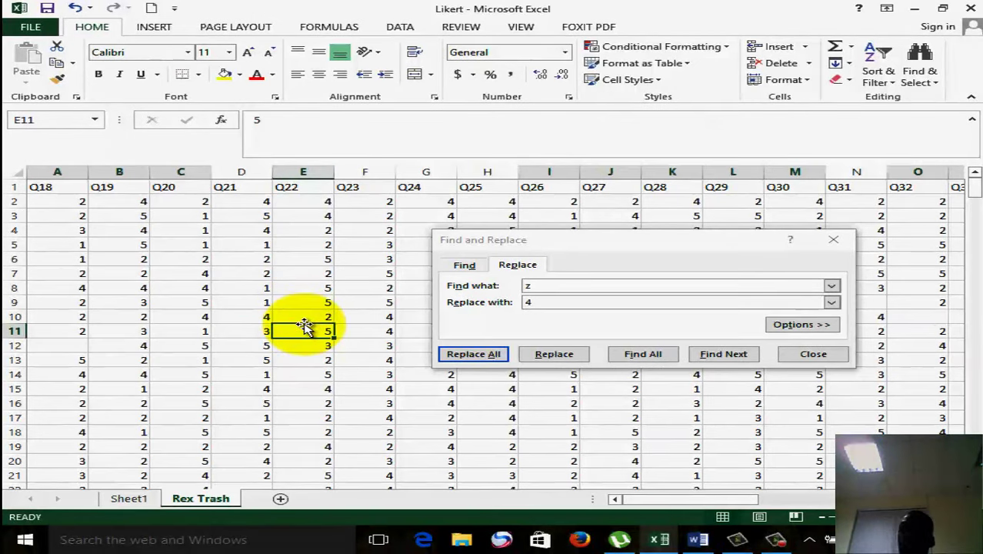
{"action": "left_click", "coordinate": [811, 354]}
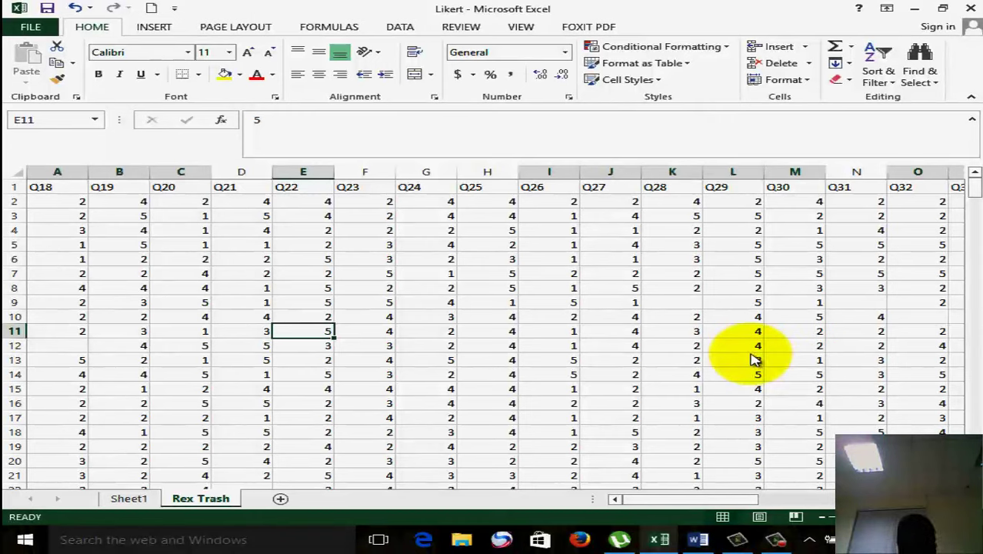
- Check the questionnaire's section break in Word, and insert two blank columns between Q27 and Q28 in the Excel sheet
{"action": "left_click", "coordinate": [703, 541]}
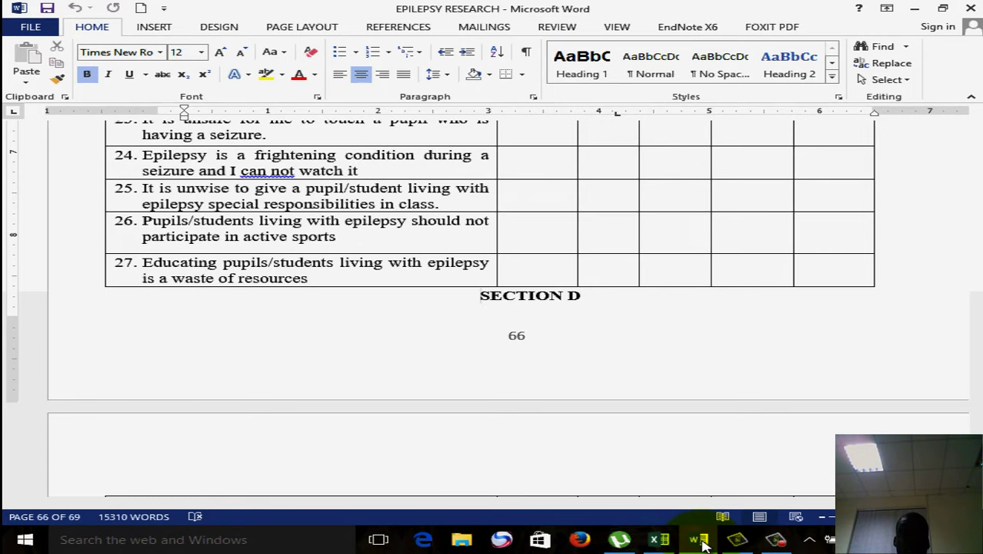
{"action": "left_click", "coordinate": [700, 541]}
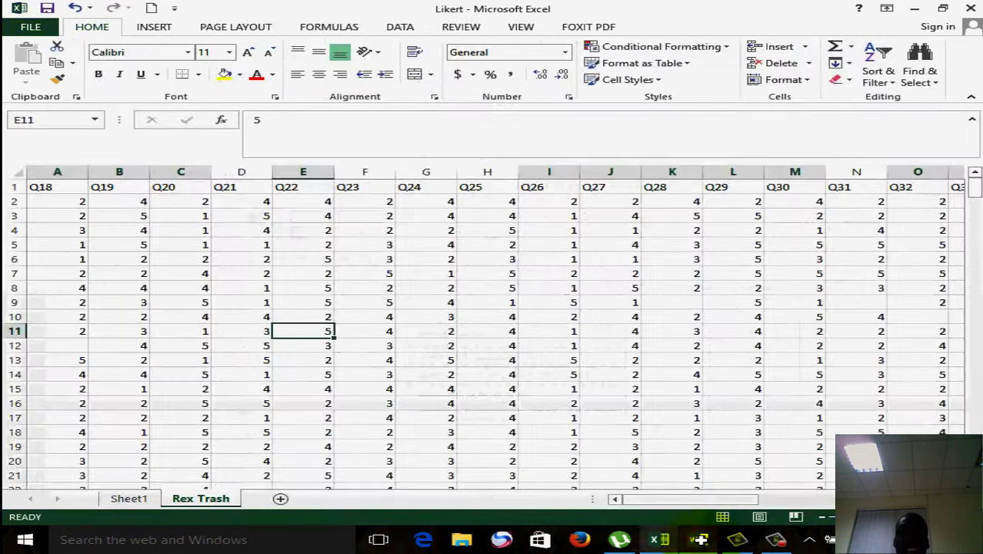
{"action": "left_click", "coordinate": [677, 171]}
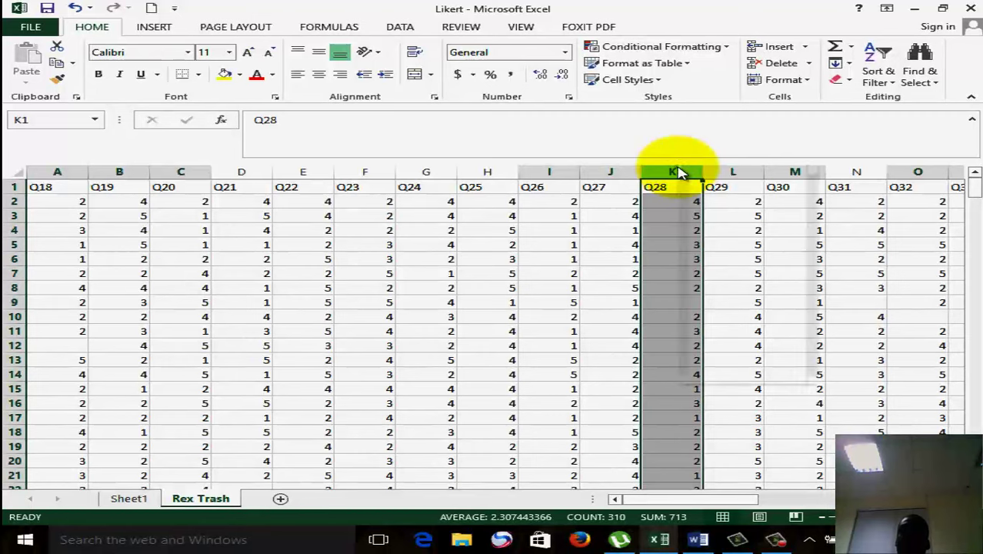
{"action": "right_click", "coordinate": [680, 172]}
{"action": "left_click", "coordinate": [727, 267]}
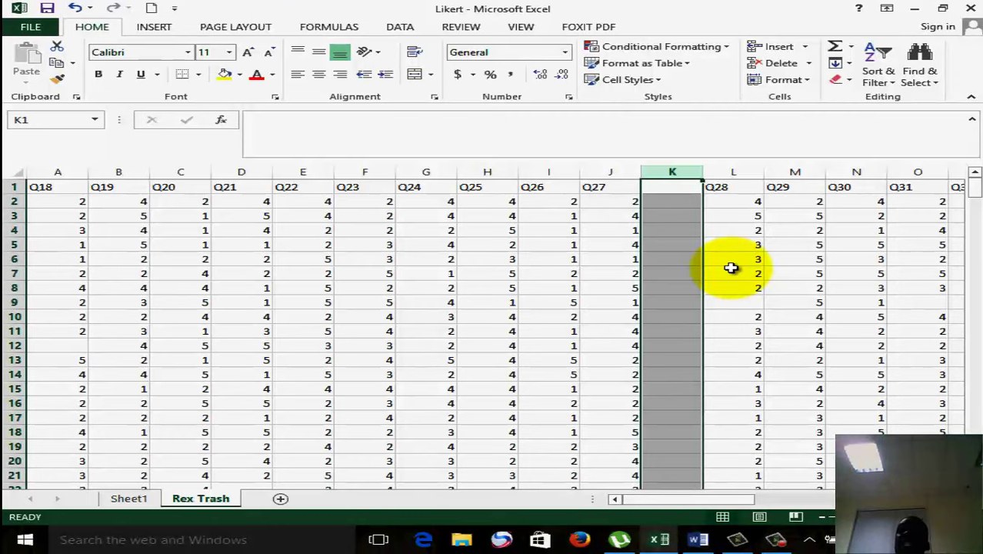
{"action": "left_click", "coordinate": [689, 169]}
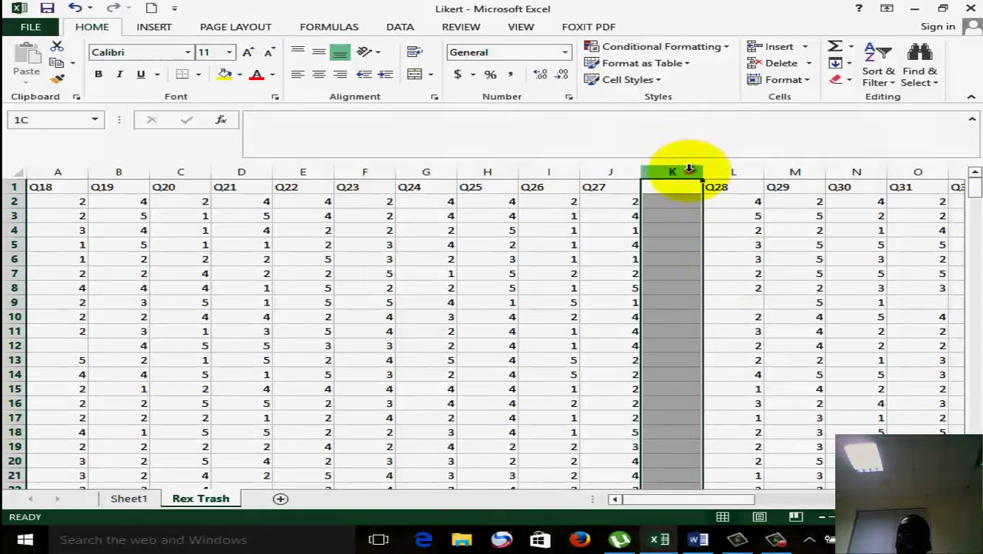
{"action": "right_click", "coordinate": [687, 169]}
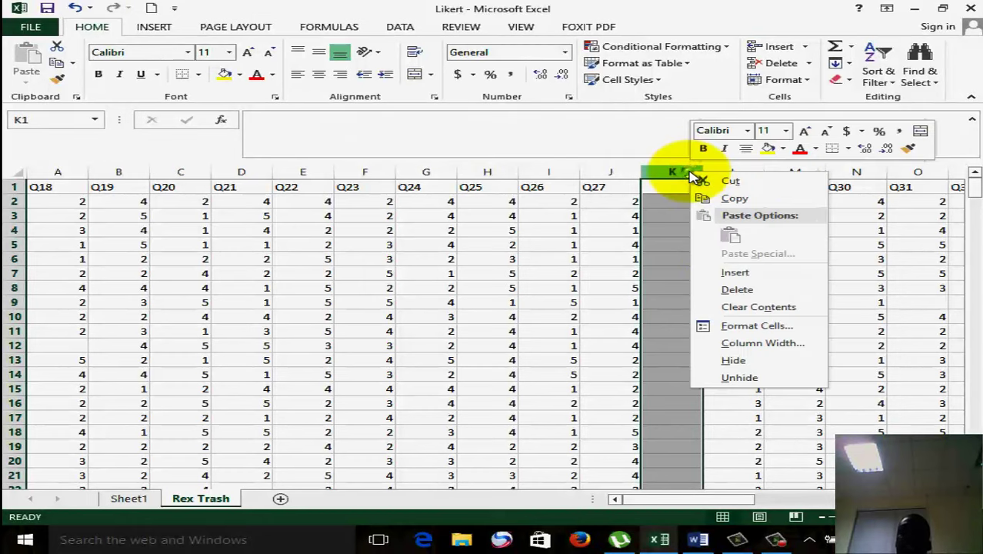
{"action": "left_click", "coordinate": [748, 274]}
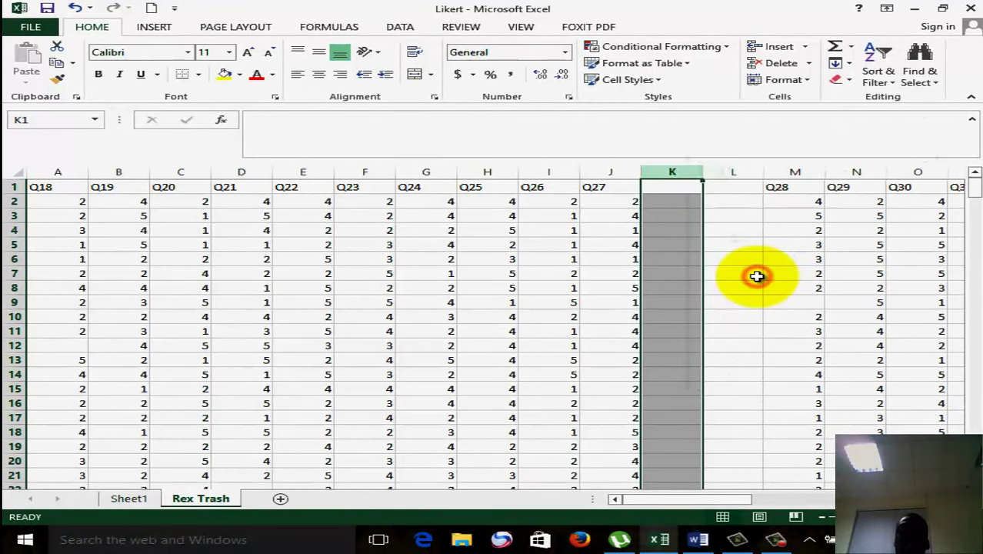
{"action": "left_click", "coordinate": [710, 288]}
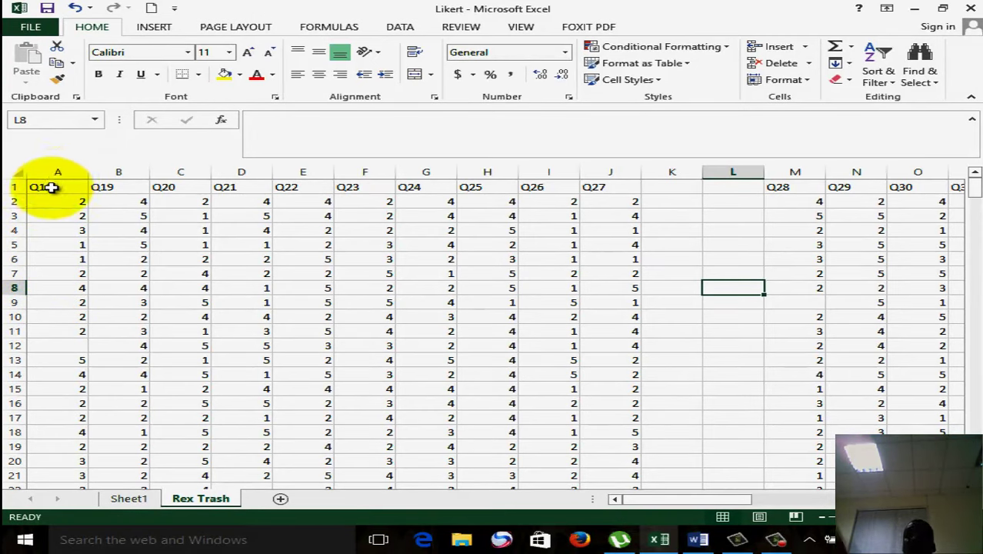
- Examine individual respondents' rows across the questions and check how many questions the headers Q18 to Q27 cover
{"action": "left_click_drag", "start_coordinate": [44, 200], "coordinate": [872, 215]}
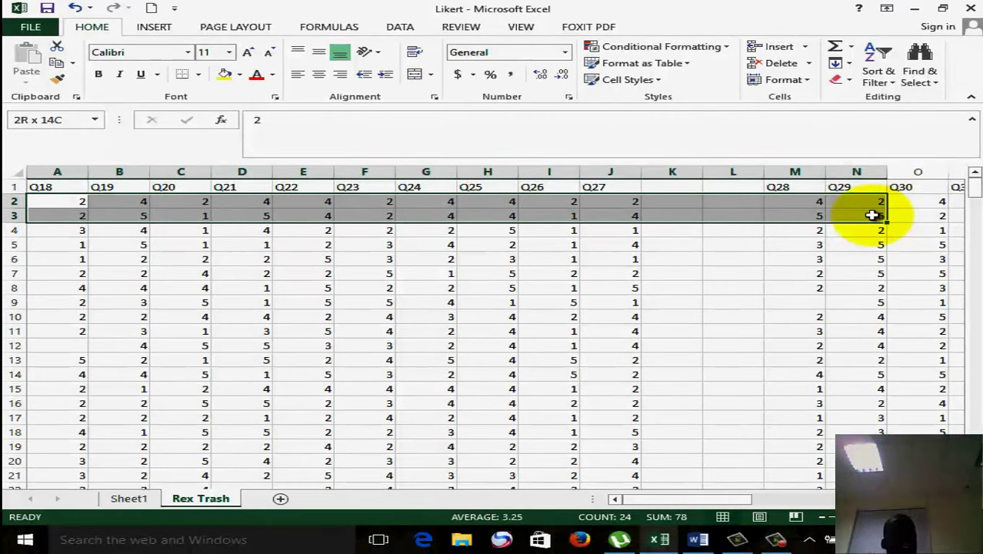
{"action": "left_click_drag", "start_coordinate": [871, 215], "coordinate": [872, 214]}
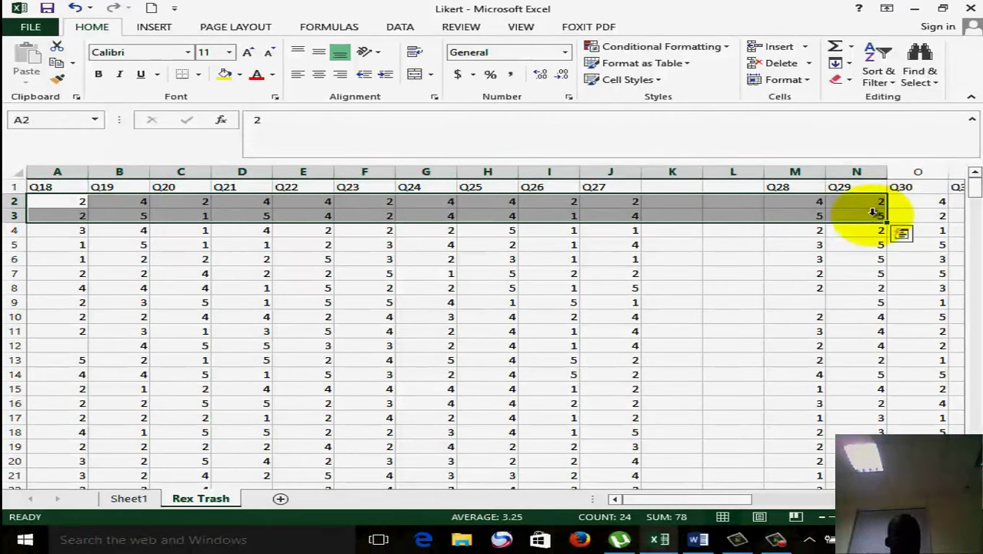
{"action": "left_click", "coordinate": [9, 216]}
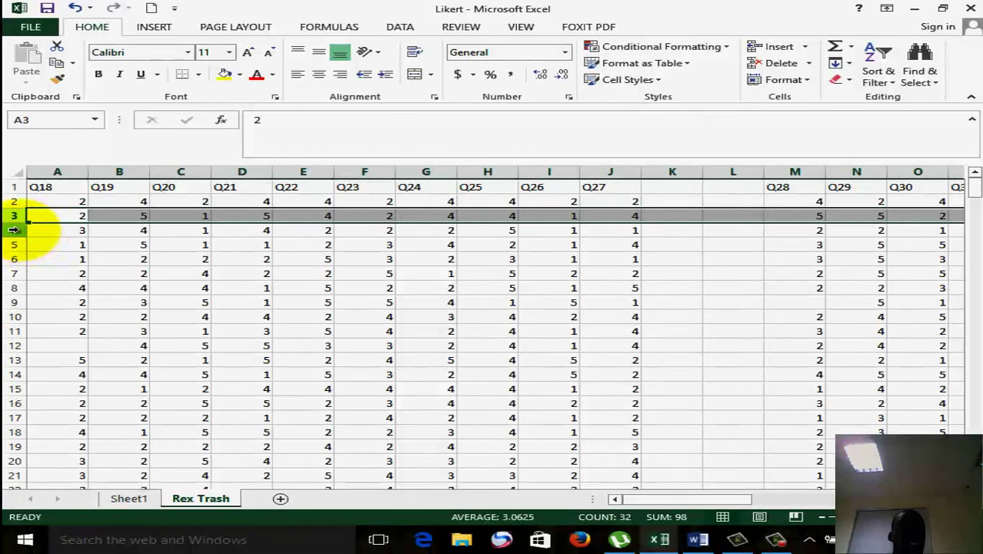
{"action": "left_click", "coordinate": [14, 230]}
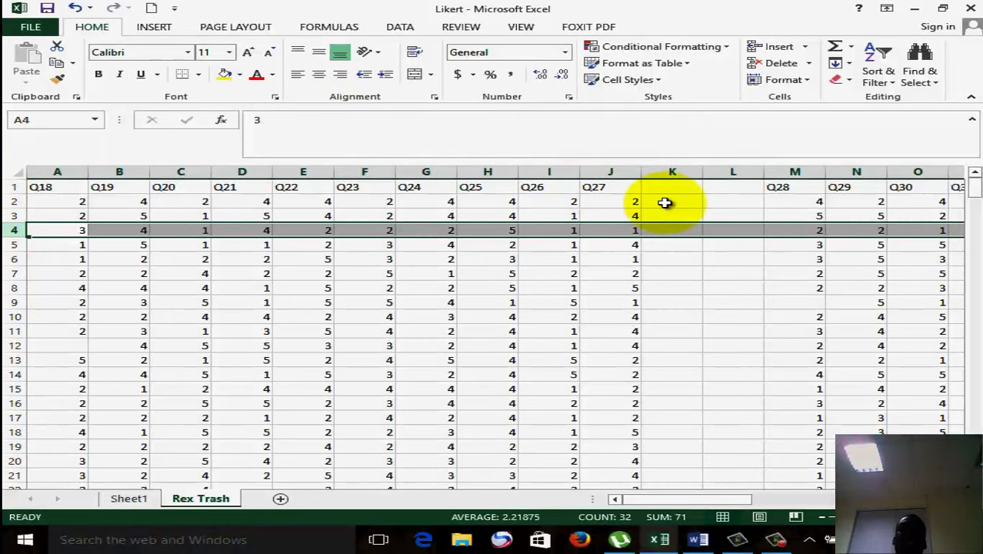
{"action": "left_click", "coordinate": [665, 202]}
{"action": "left_click", "coordinate": [665, 202]}
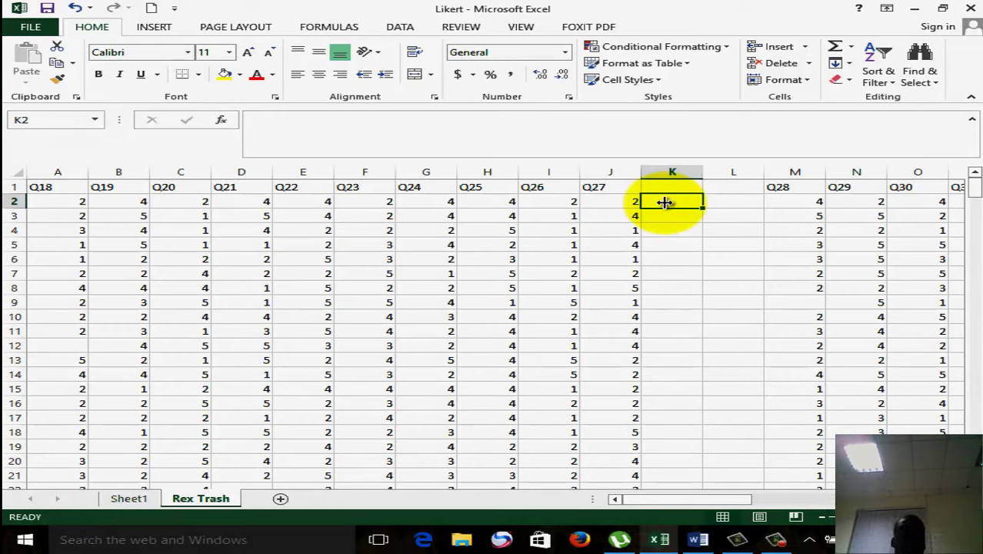
{"action": "left_click_drag", "start_coordinate": [76, 187], "coordinate": [590, 186]}
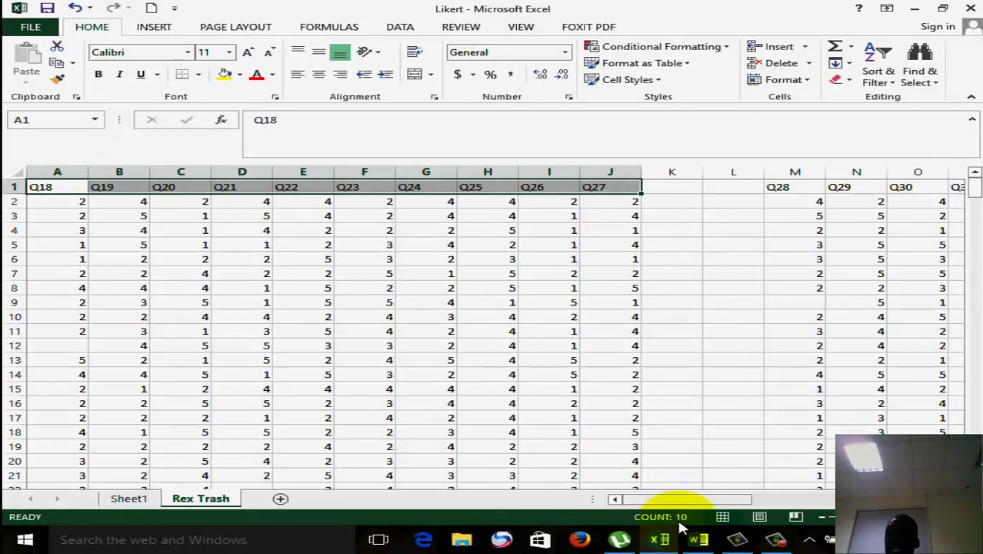
- Calculate the first respondent's mean for Q18 to Q27 in K2 with the AVERAGE function over A2:J2
{"action": "left_click", "coordinate": [684, 201]}
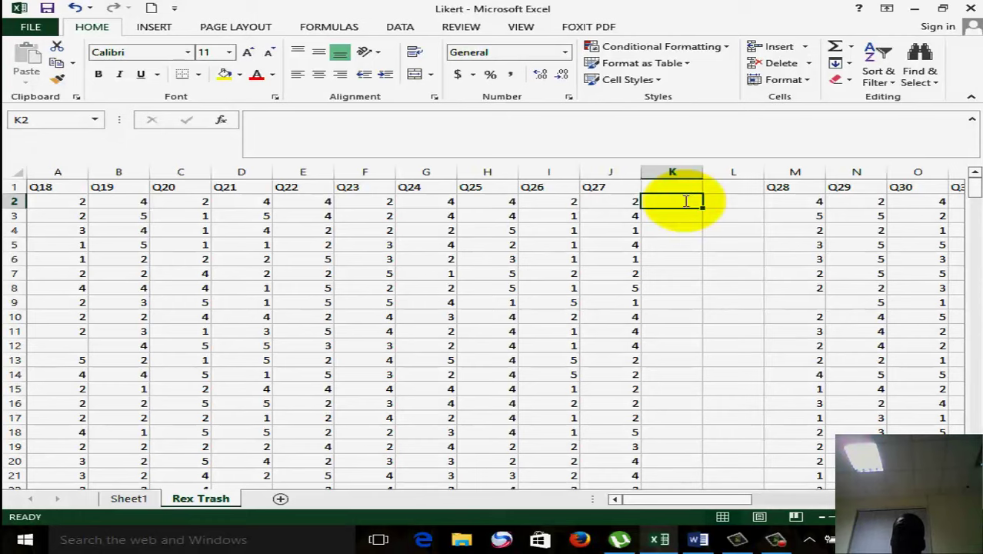
{"action": "type", "text": "="}
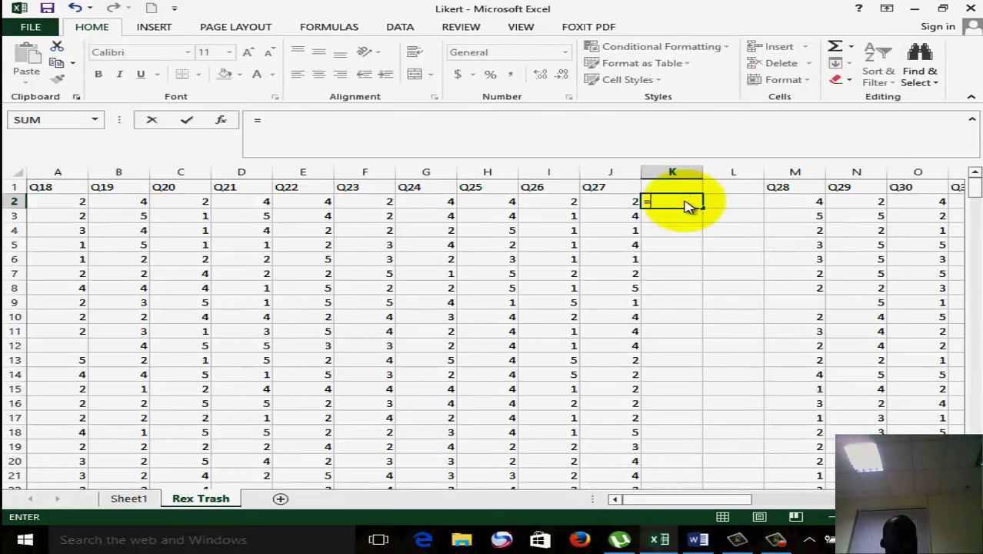
{"action": "left_click", "coordinate": [96, 120]}
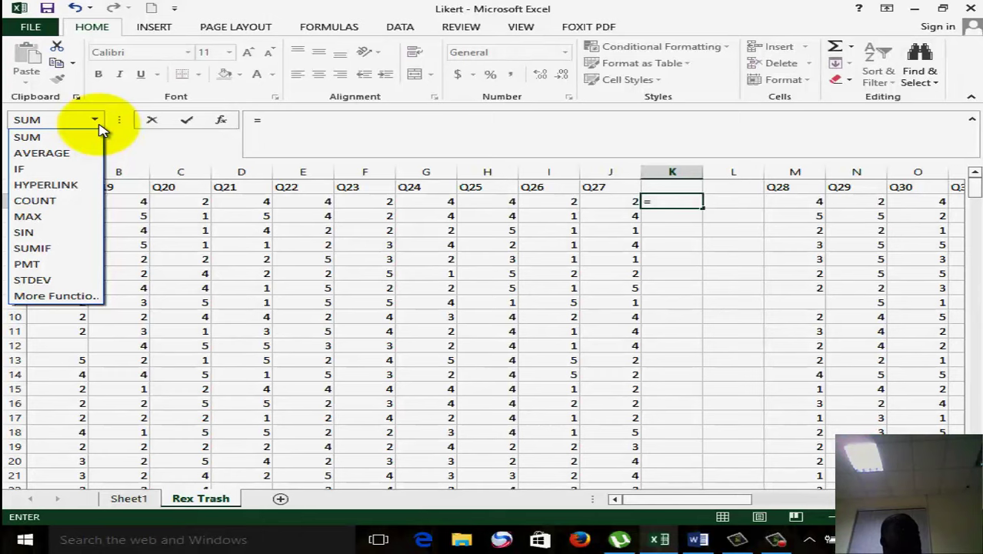
{"action": "left_click", "coordinate": [68, 153]}
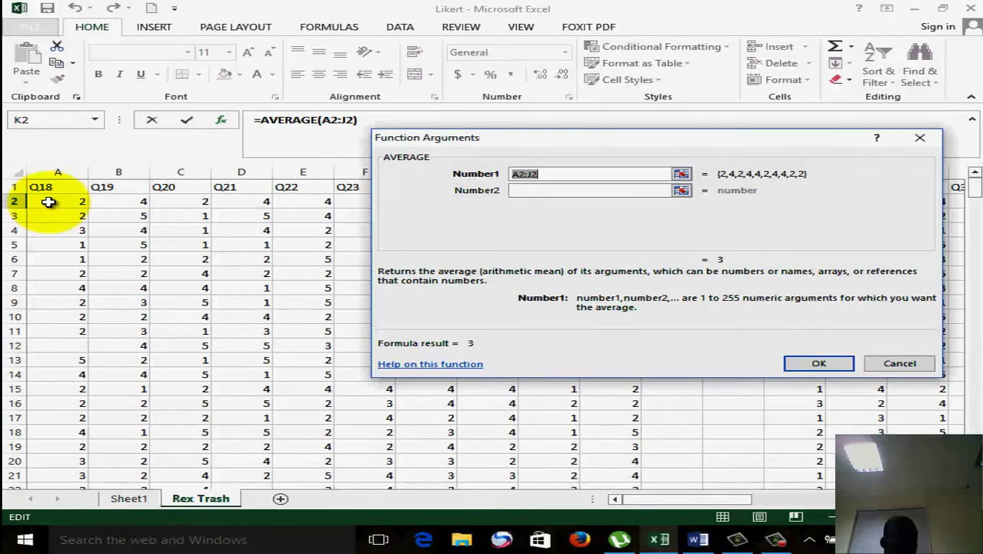
{"action": "left_click", "coordinate": [47, 201]}
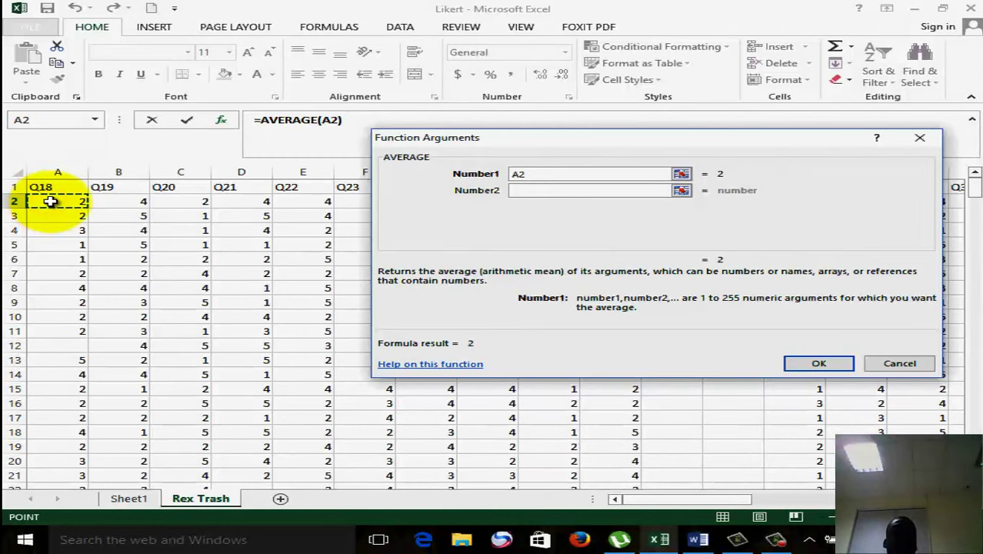
{"action": "left_click_drag", "start_coordinate": [50, 202], "coordinate": [628, 201]}
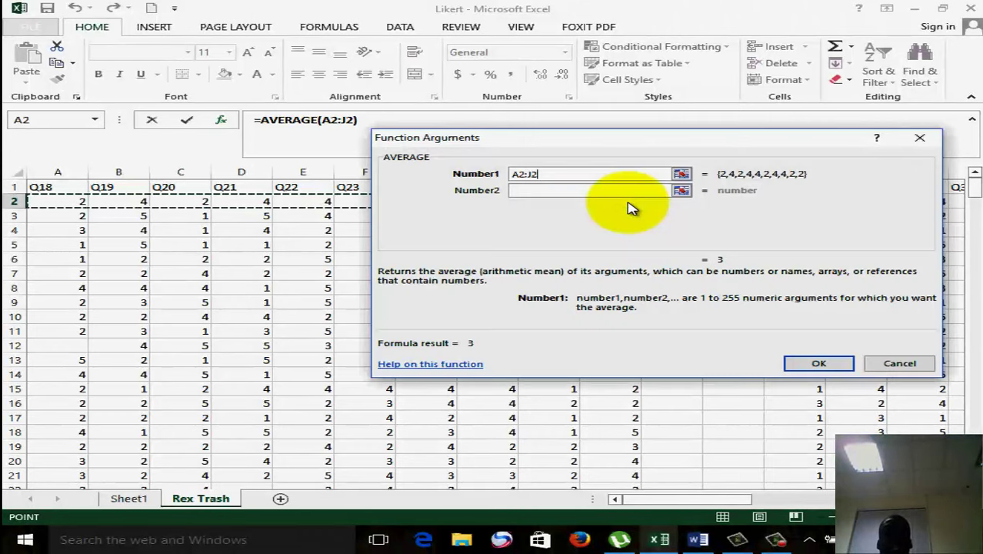
{"action": "left_click", "coordinate": [821, 364]}
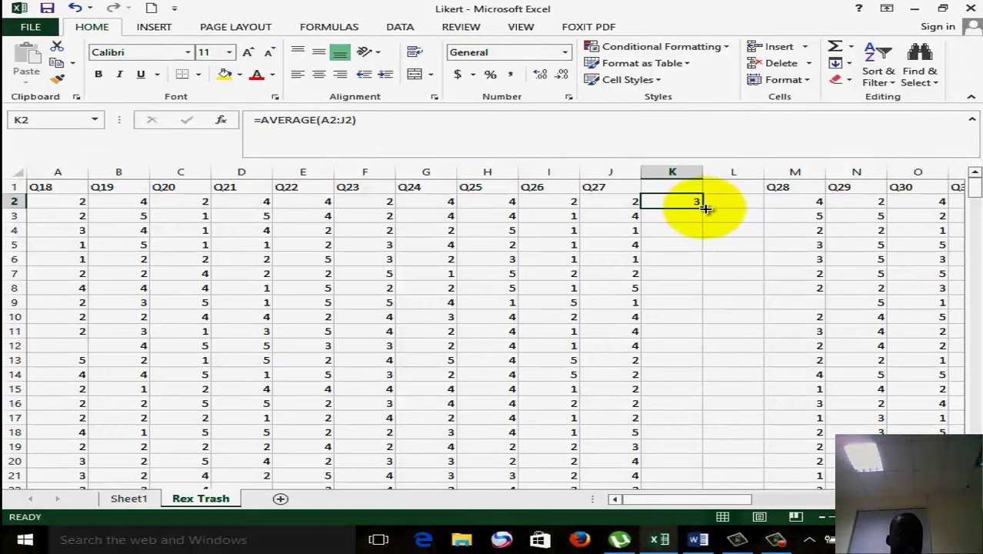
- Fill the average formula from K2 down to row 311 and title column K Mean
{"action": "left_click_drag", "start_coordinate": [706, 208], "coordinate": [659, 437]}
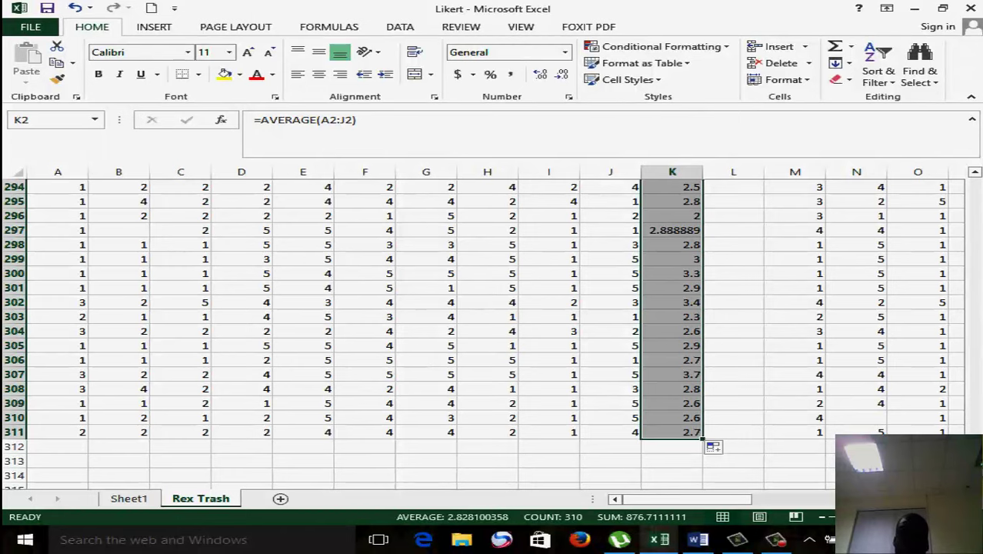
{"action": "left_click_drag", "start_coordinate": [975, 462], "coordinate": [971, 154]}
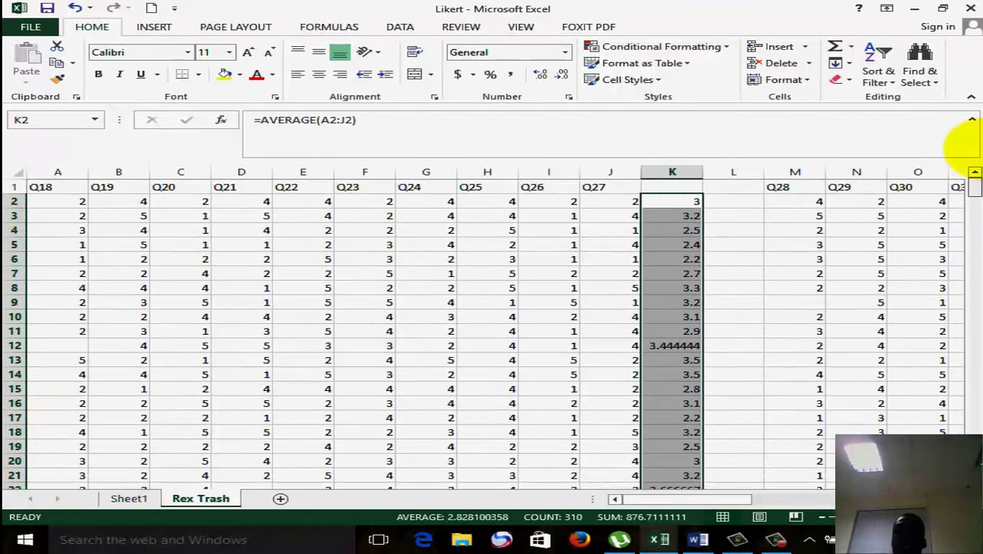
{"action": "left_click", "coordinate": [675, 184]}
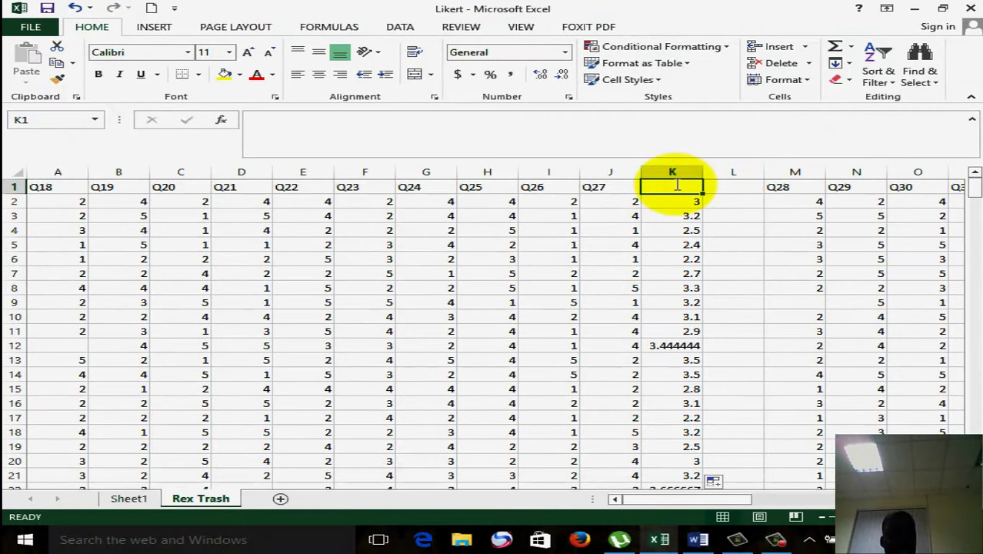
{"action": "type", "text": "Mea"}
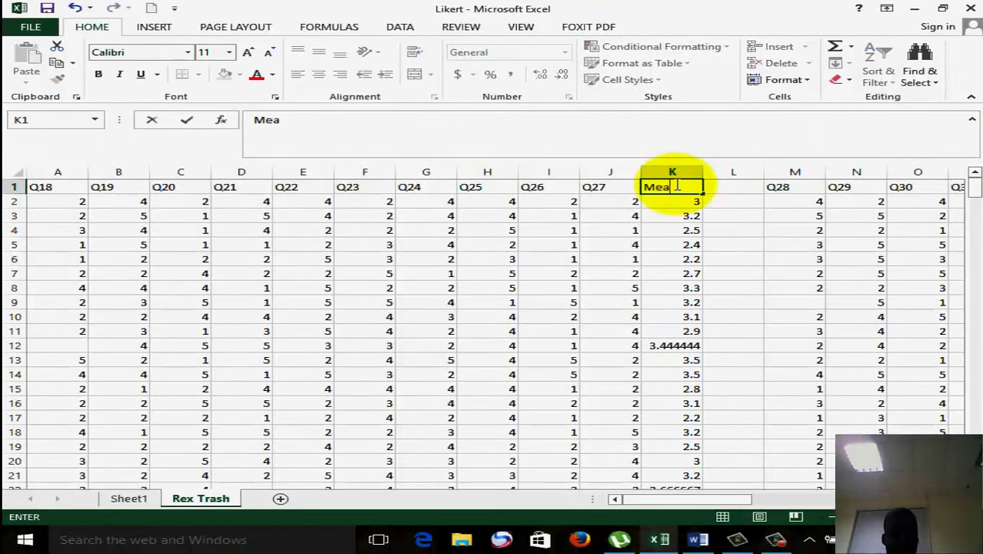
{"action": "type", "text": "n"}
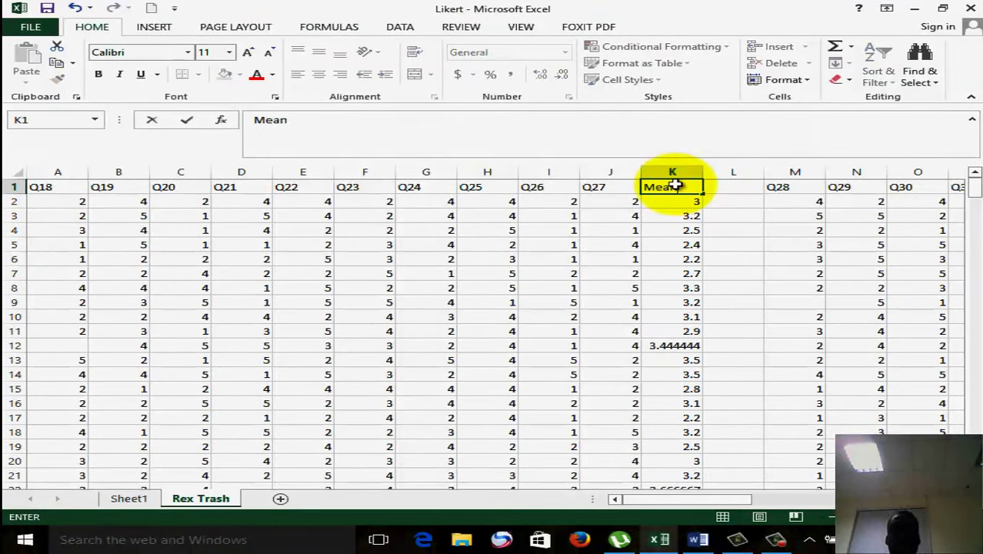
{"action": "left_click", "coordinate": [727, 214]}
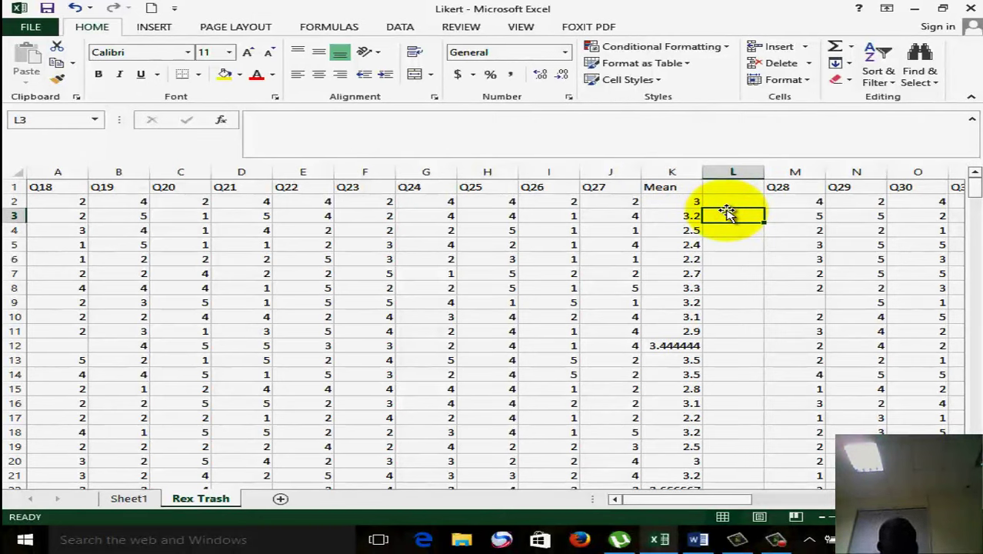
- Highlight the Mean column K with a yellow fill and try to adjust the decimal places for the whole column
{"action": "left_click", "coordinate": [691, 173]}
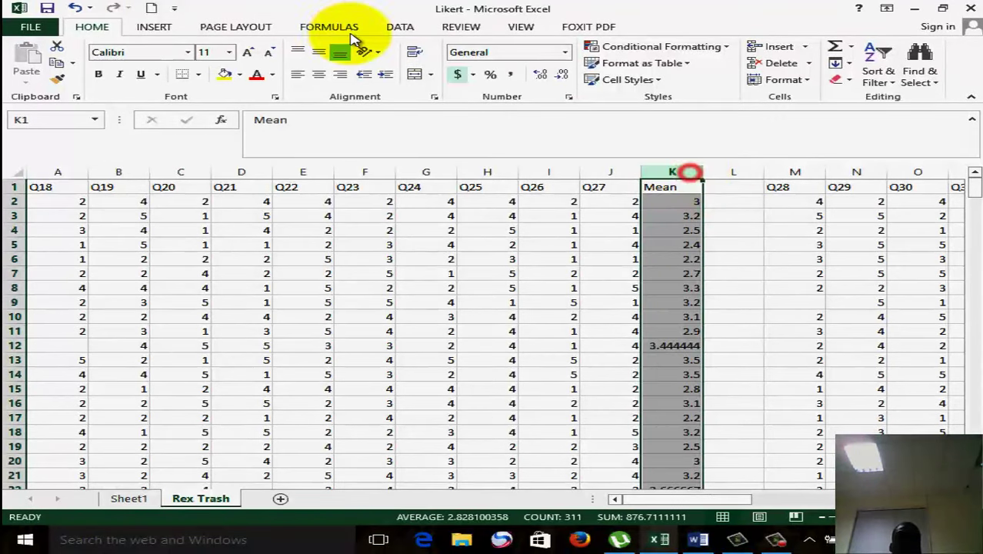
{"action": "left_click", "coordinate": [229, 76]}
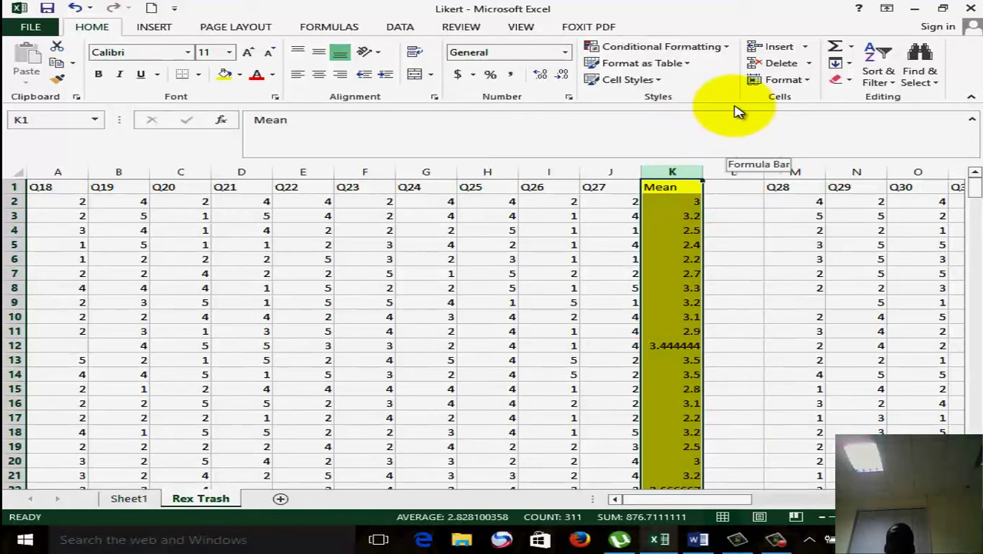
{"action": "left_click", "coordinate": [563, 77]}
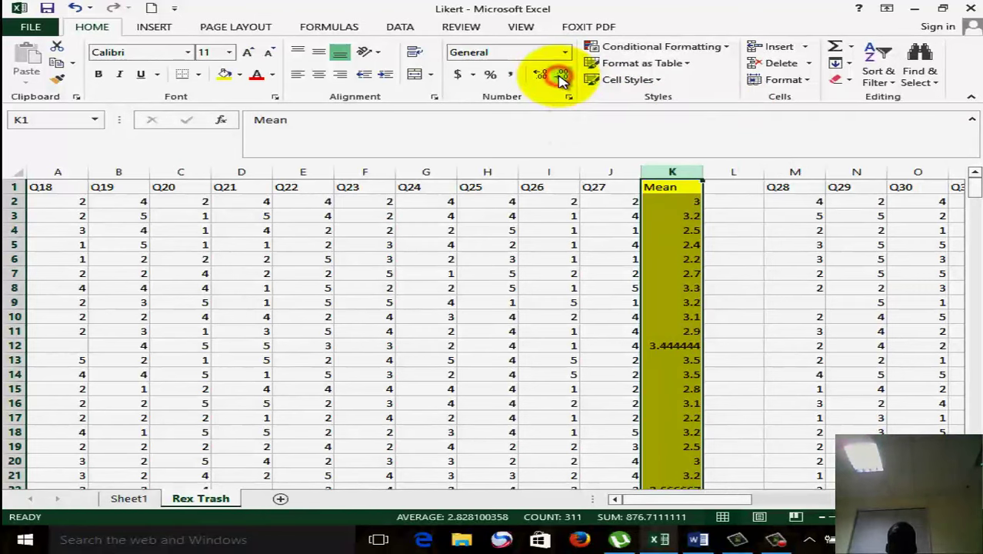
{"action": "left_click", "coordinate": [541, 77]}
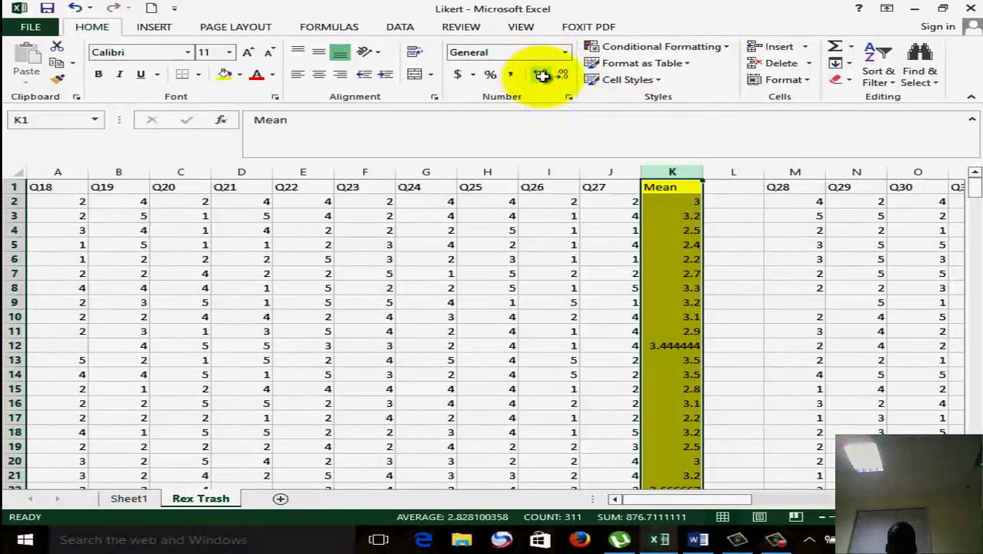
- Format the mean scores in K2:K311 to display one decimal place
{"action": "left_click", "coordinate": [681, 199]}
{"action": "left_click_drag", "start_coordinate": [682, 199], "coordinate": [679, 497]}
{"action": "left_click_drag", "start_coordinate": [679, 495], "coordinate": [683, 444]}
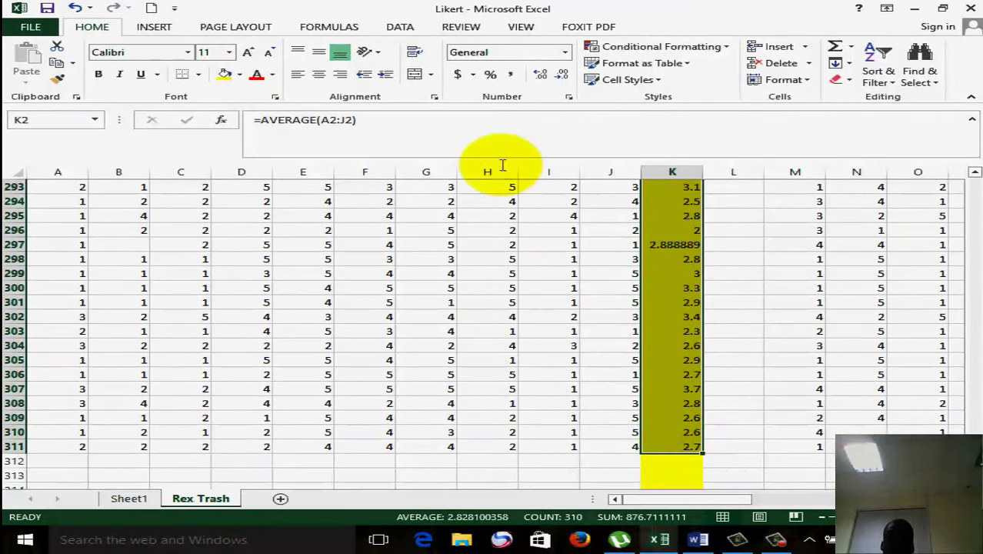
{"action": "left_click", "coordinate": [548, 80]}
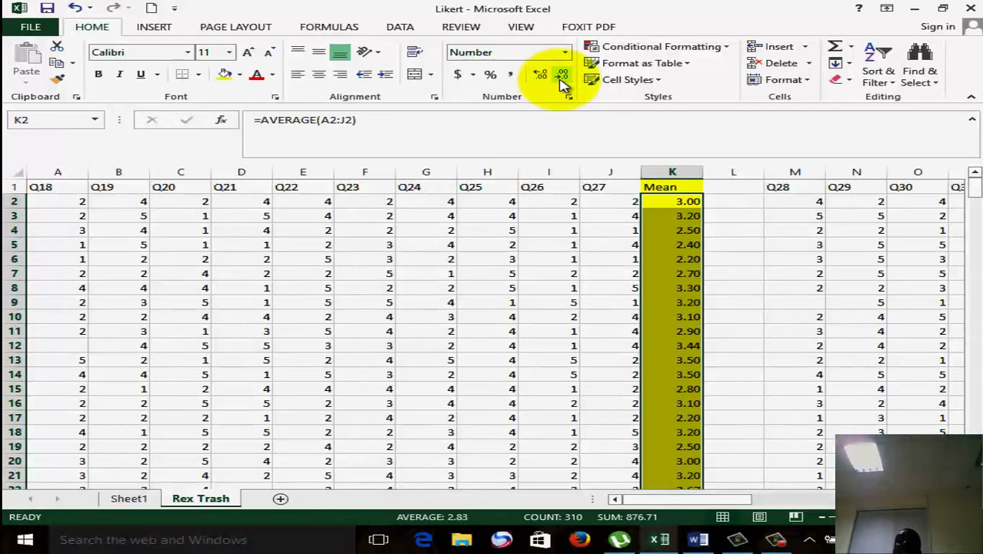
{"action": "left_click", "coordinate": [561, 79]}
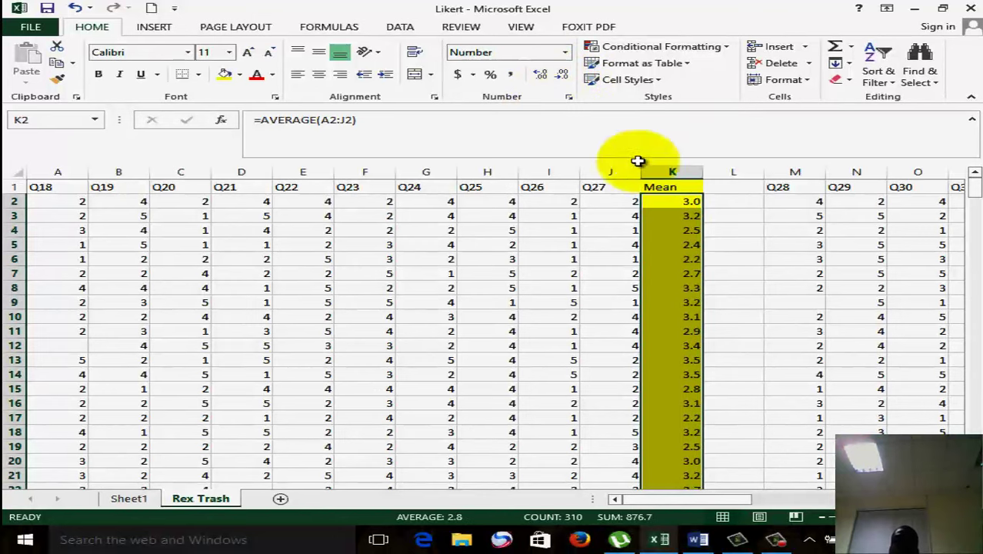
{"action": "left_click", "coordinate": [707, 234]}
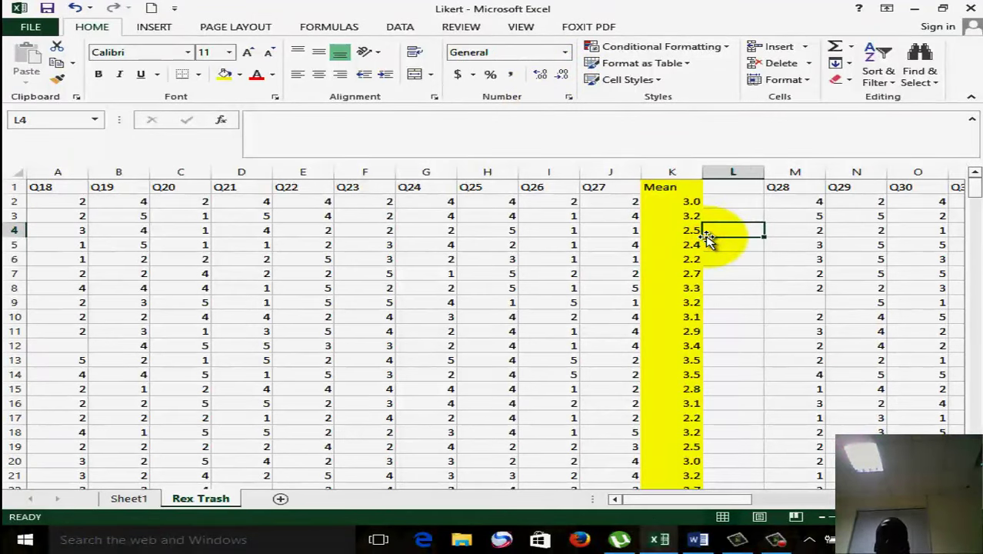
- Replace the average formulas in column K with static results by copying the column and pasting it over itself as values
{"action": "left_click", "coordinate": [680, 175]}
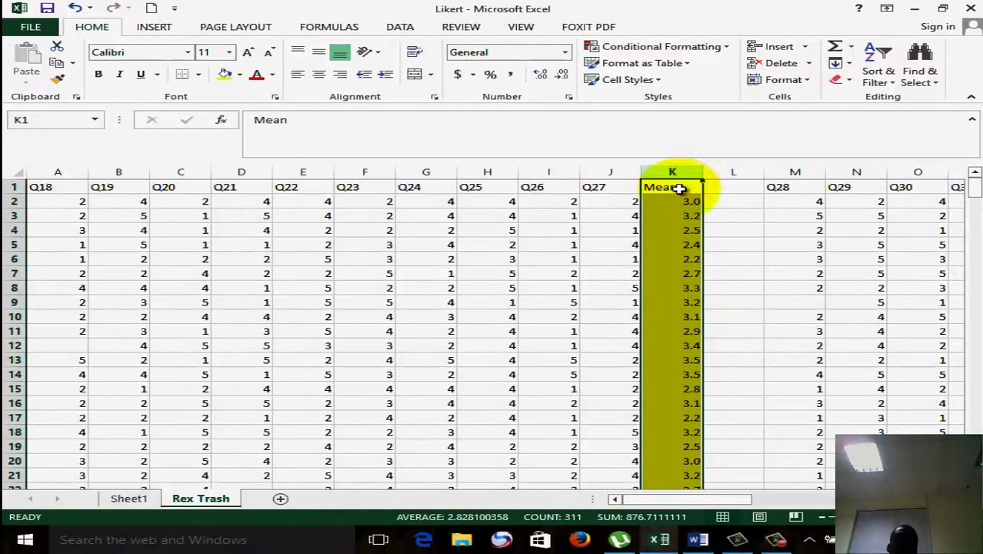
{"action": "left_click", "coordinate": [680, 204]}
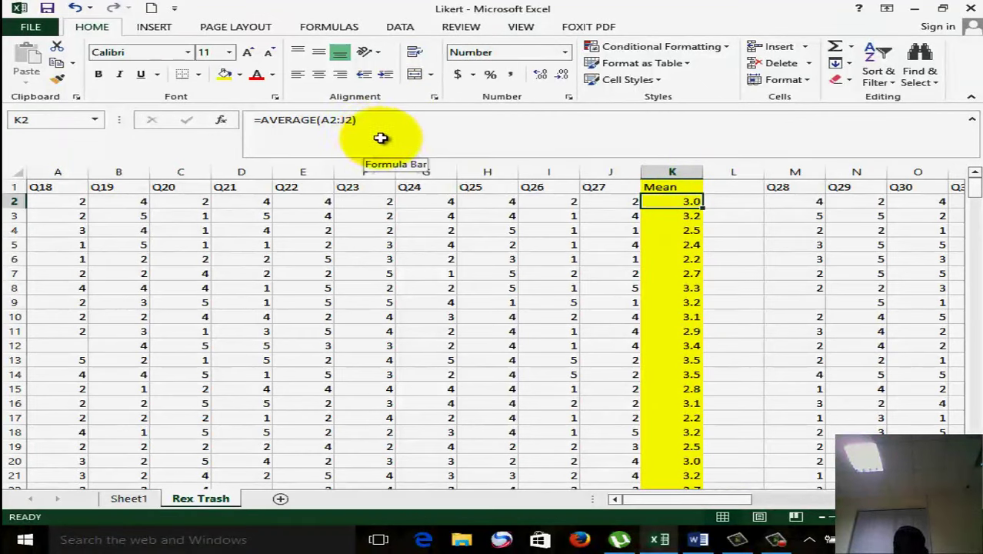
{"action": "left_click", "coordinate": [681, 171]}
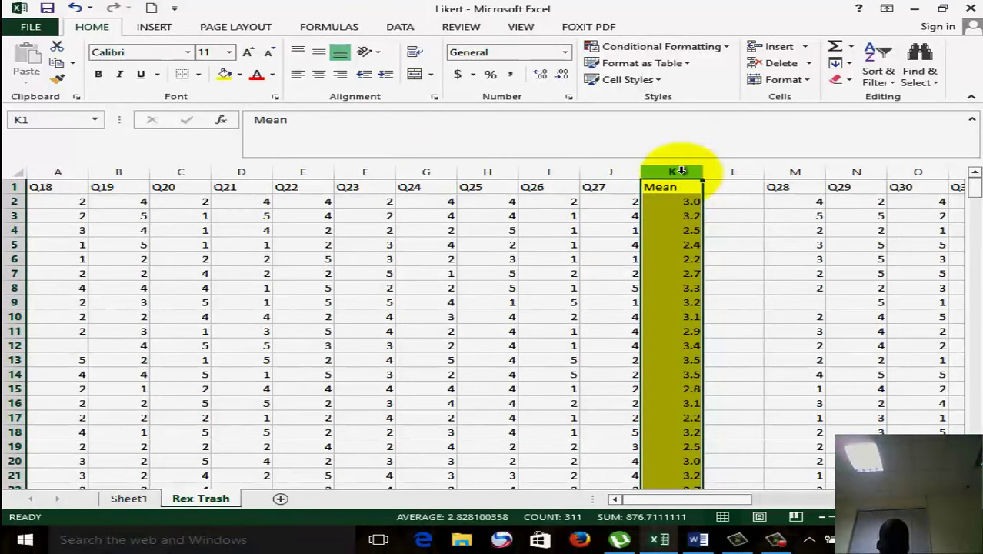
{"action": "right_click", "coordinate": [682, 173]}
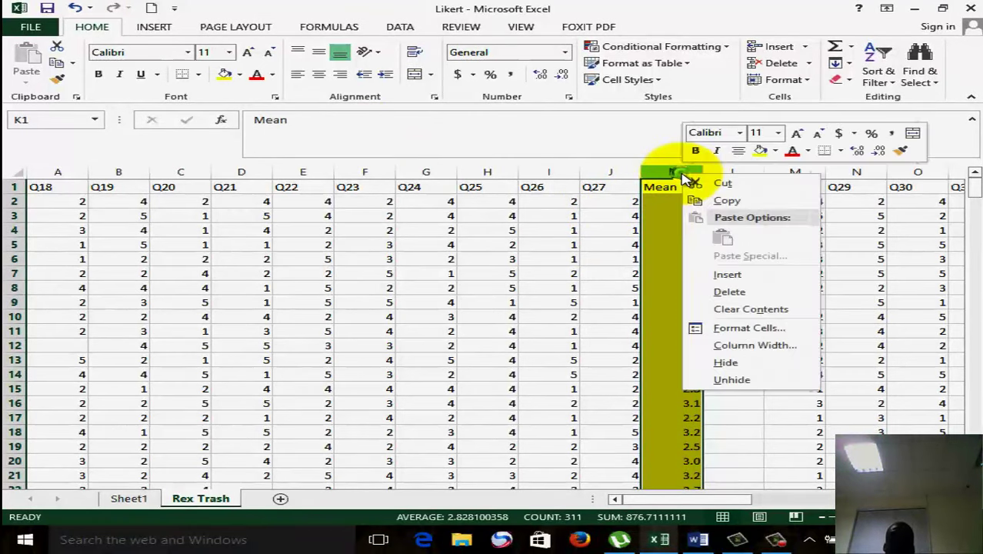
{"action": "left_click", "coordinate": [723, 200]}
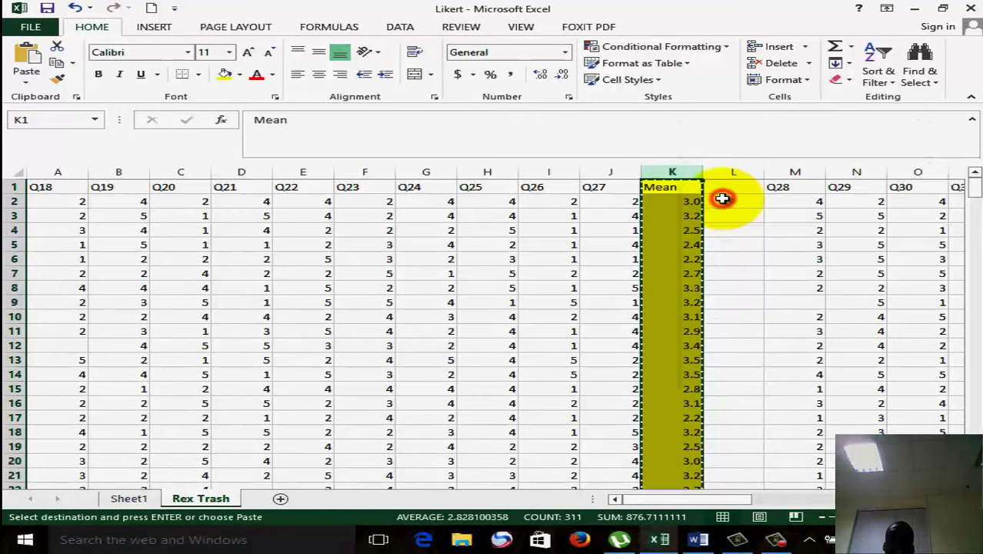
{"action": "left_click", "coordinate": [677, 187]}
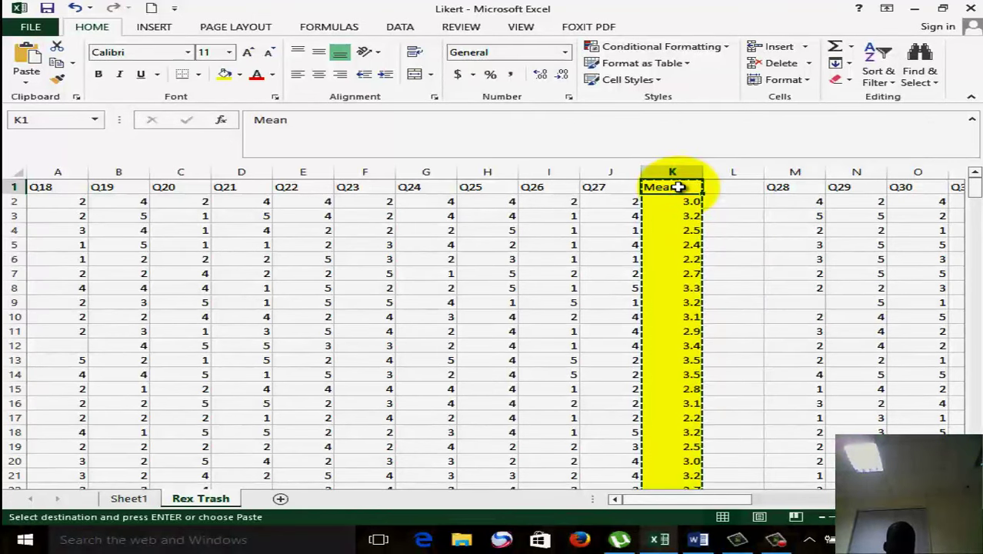
{"action": "right_click", "coordinate": [682, 193]}
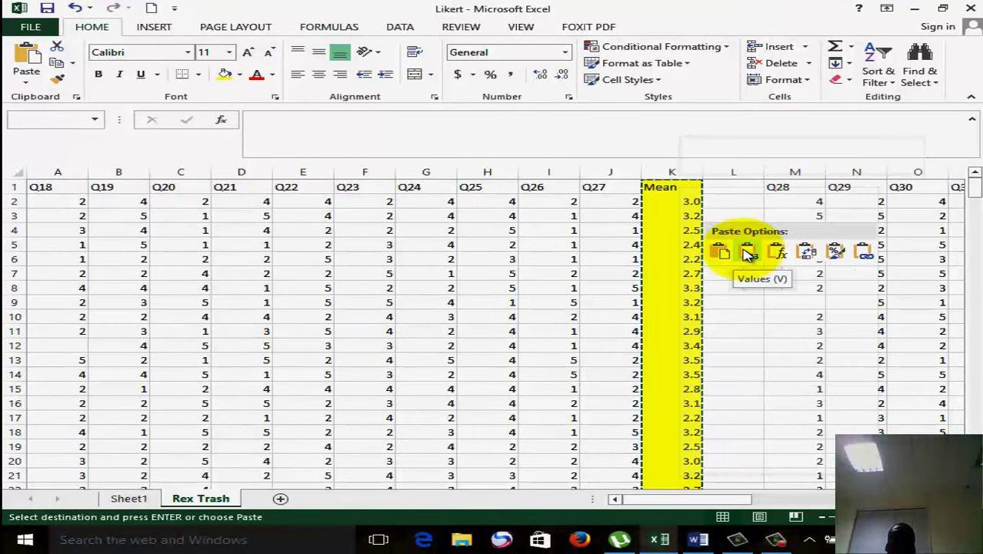
{"action": "left_click", "coordinate": [747, 254]}
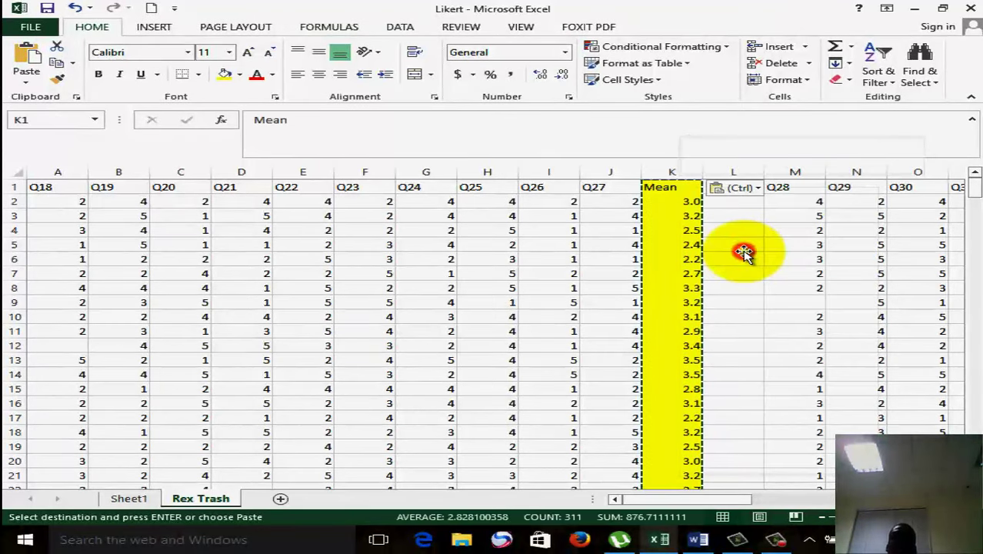
{"action": "left_click", "coordinate": [691, 205]}
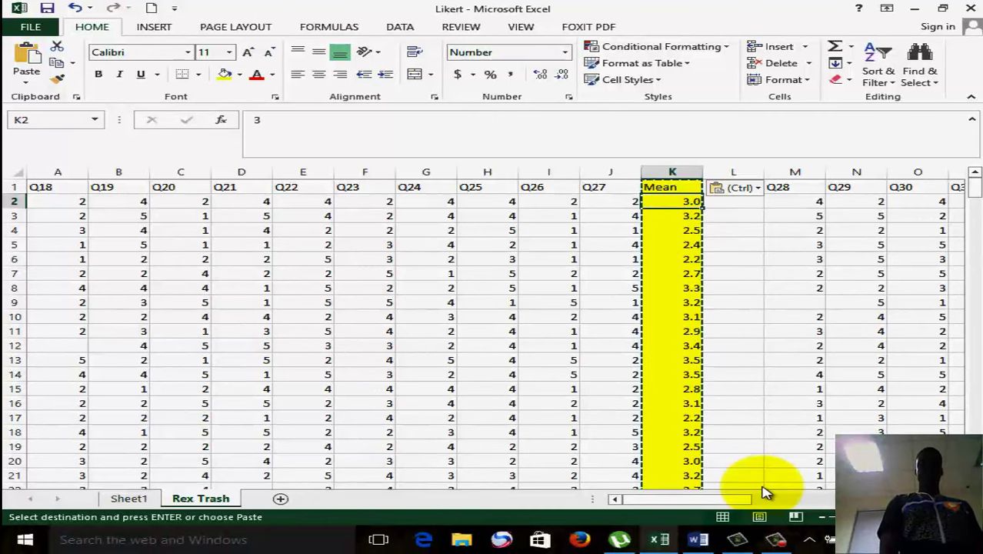
{"action": "left_click", "coordinate": [777, 541]}
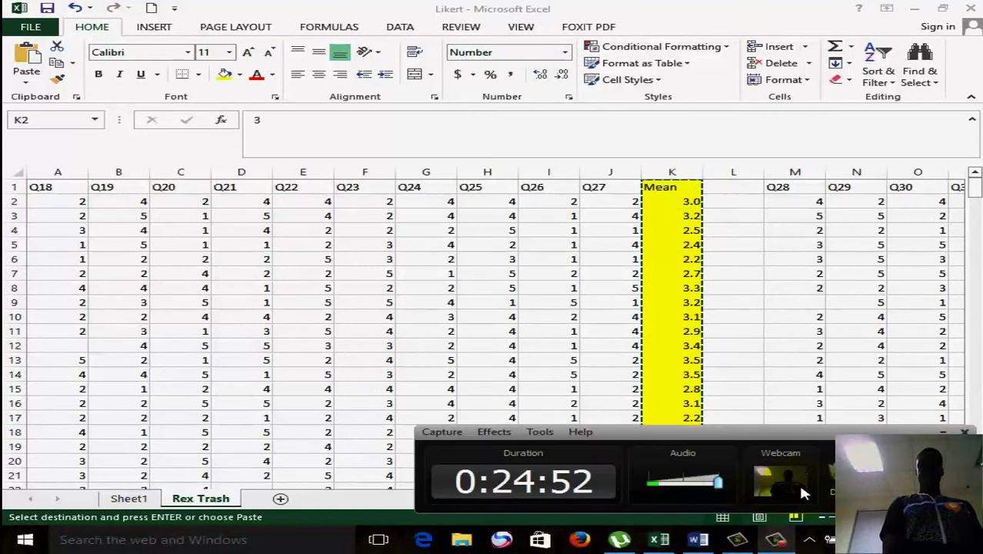
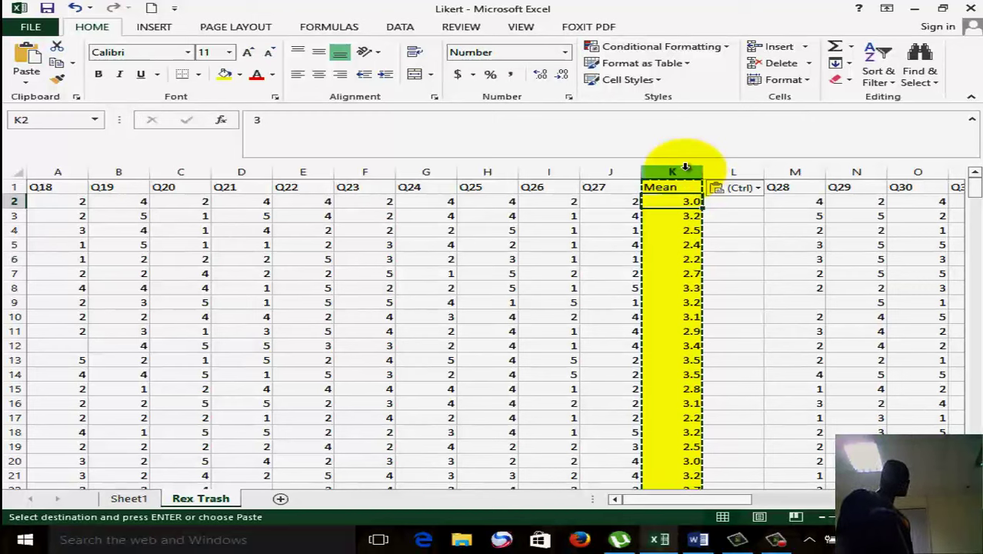
- Add a filter to the Mean column K and show only rows with a mean greater than or equal to 3.6
{"action": "left_click", "coordinate": [686, 168]}
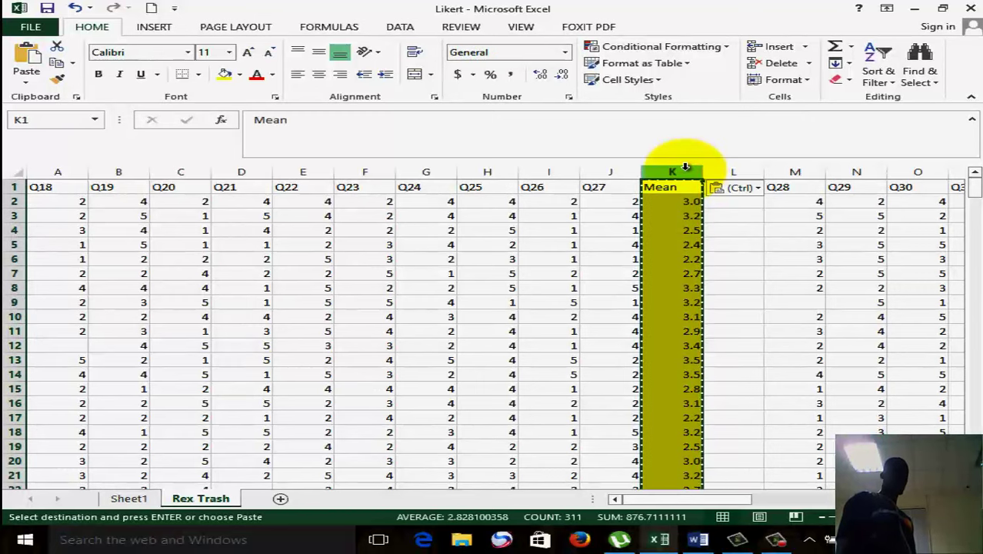
{"action": "left_click", "coordinate": [887, 80]}
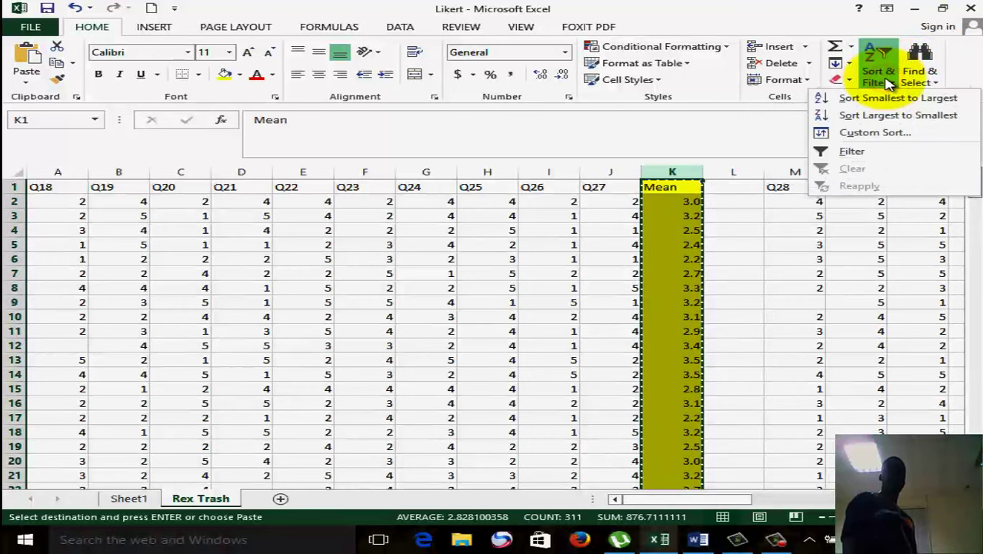
{"action": "left_click", "coordinate": [867, 151]}
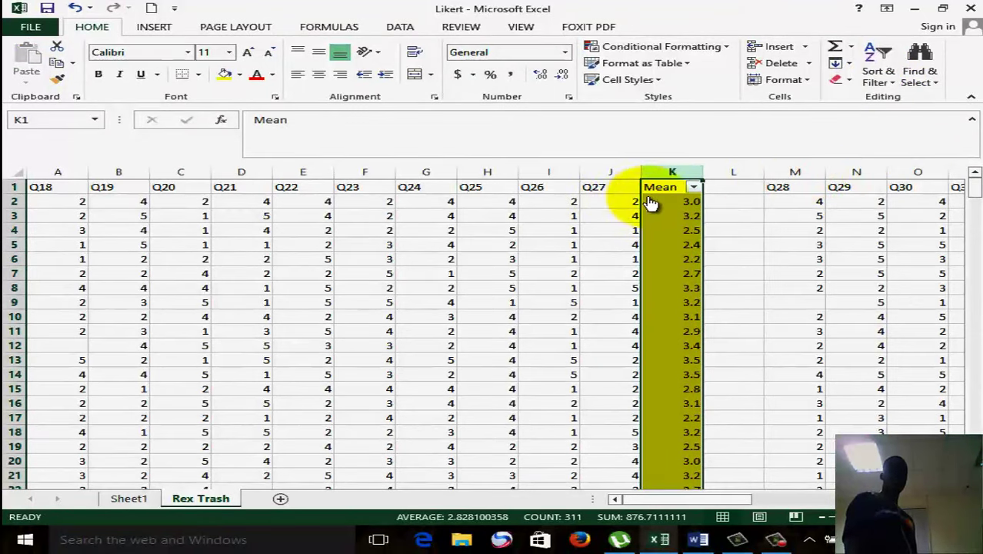
{"action": "left_click", "coordinate": [693, 187]}
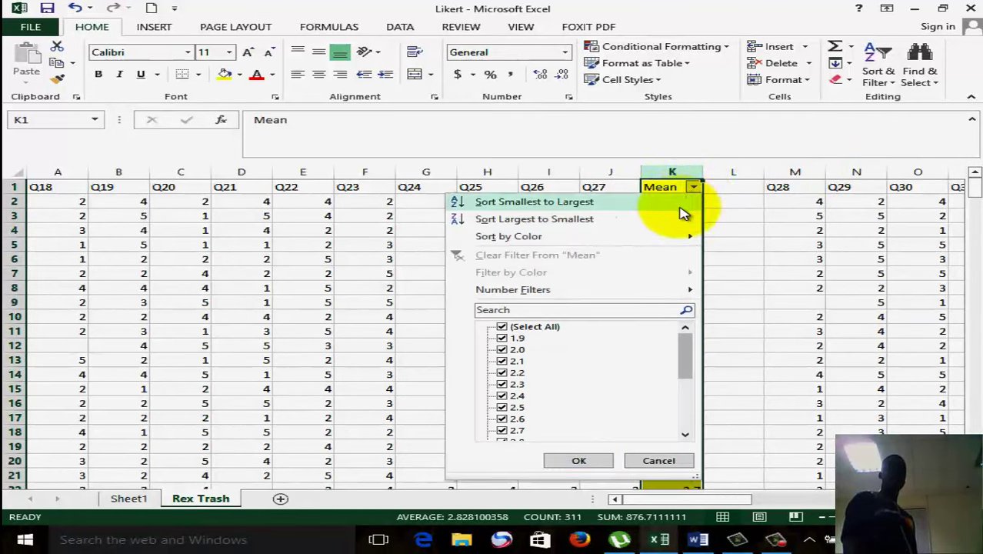
{"action": "mouse_move", "coordinate": [645, 289]}
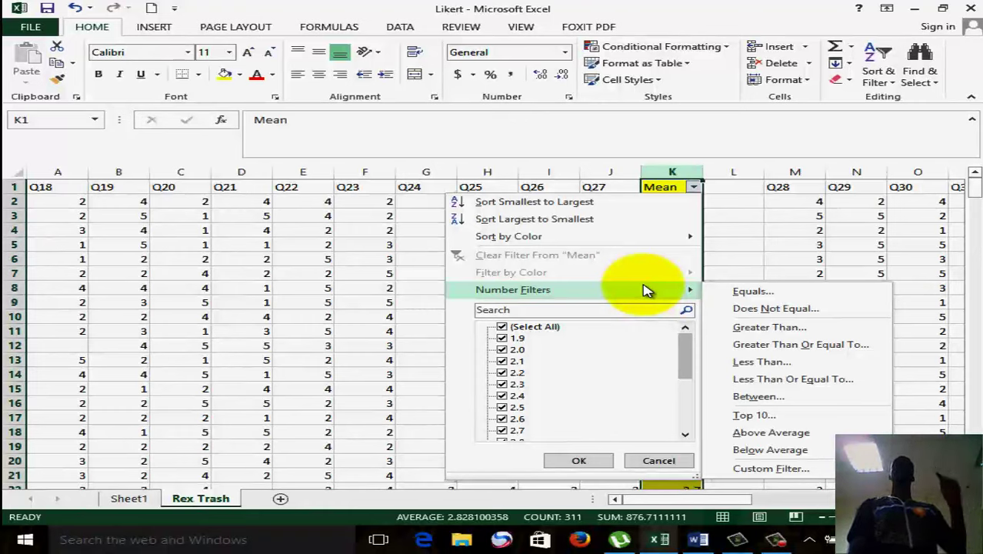
{"action": "left_click", "coordinate": [775, 353]}
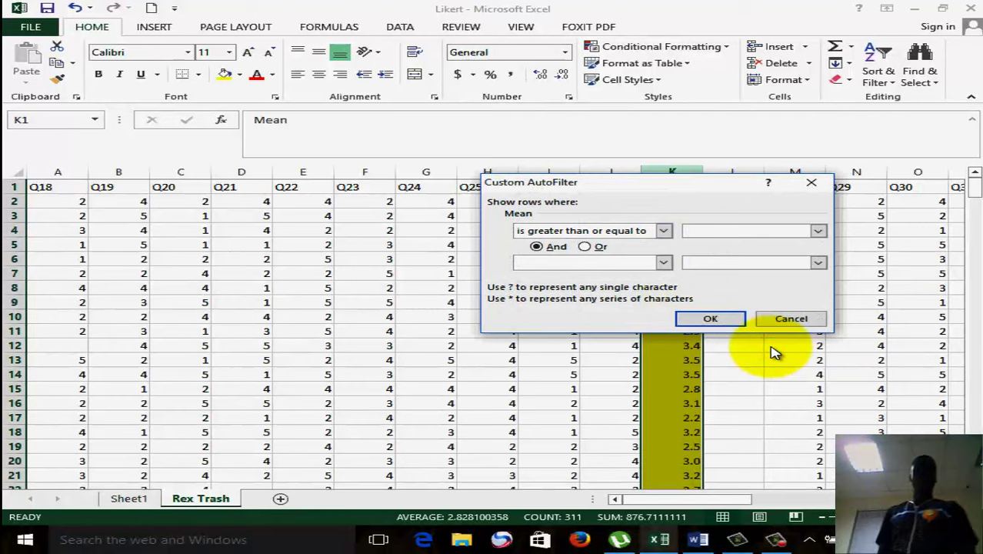
{"action": "type", "text": "3"}
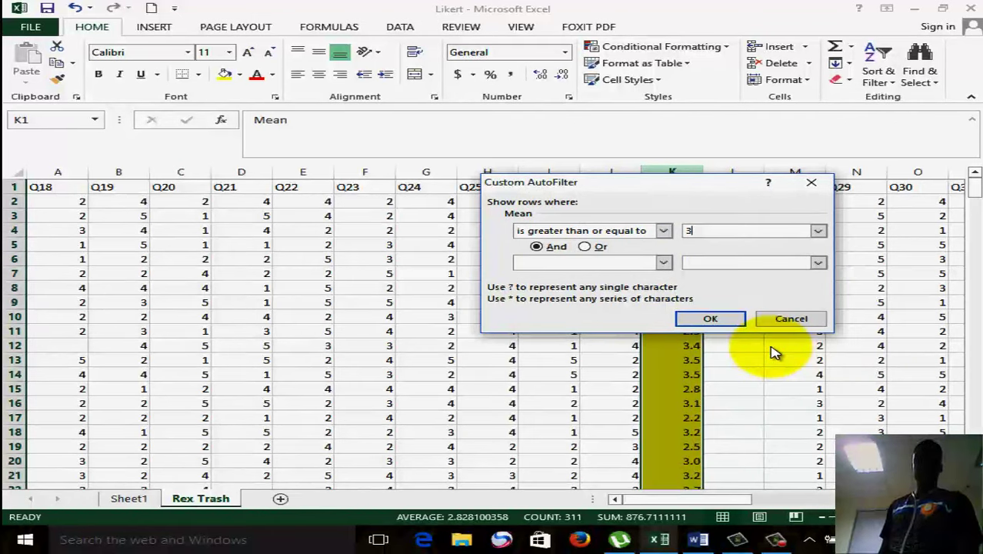
{"action": "type", "text": ".6"}
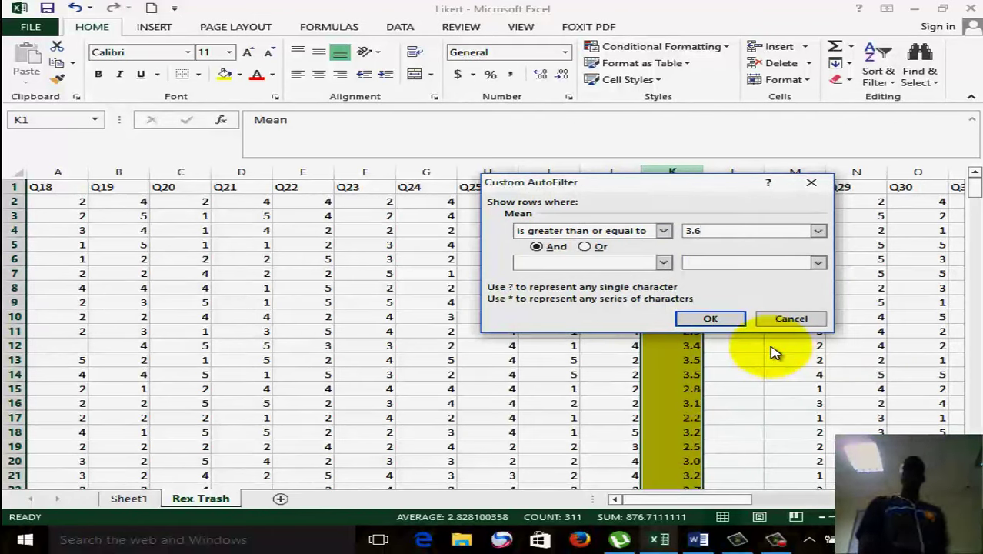
{"action": "left_click", "coordinate": [712, 320]}
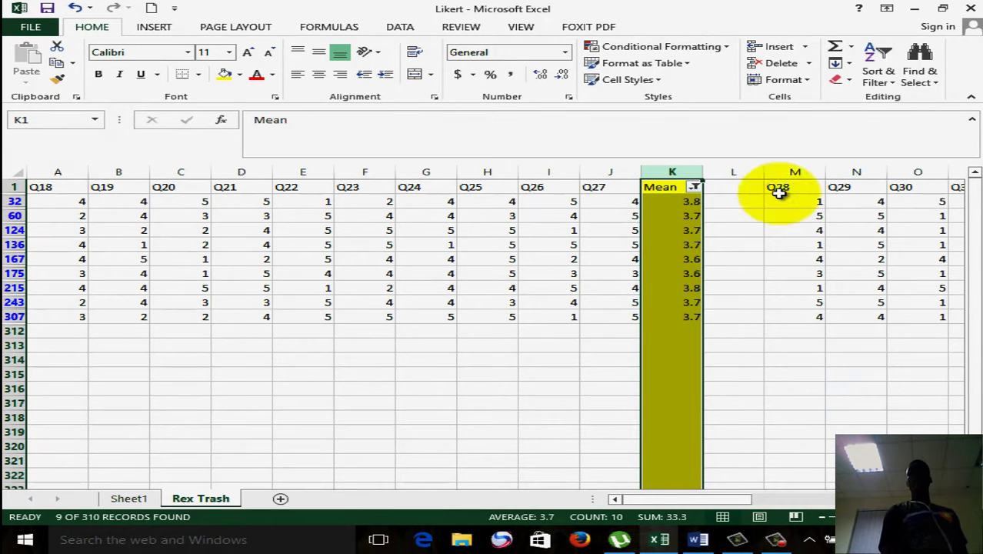
- Enter the category E in L32 and fill it down column L for all filtered rows through row 307
{"action": "left_click", "coordinate": [723, 202]}
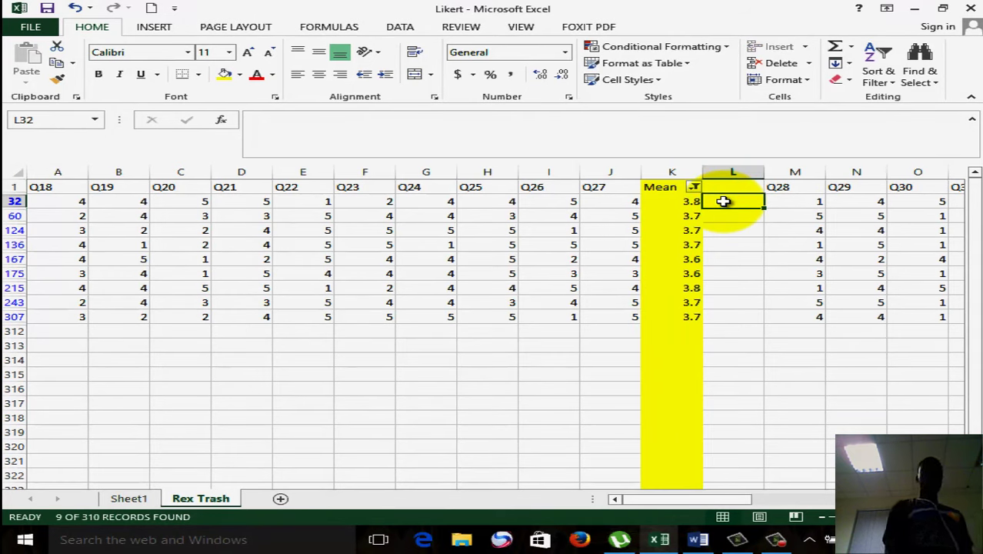
{"action": "type", "text": "3"}
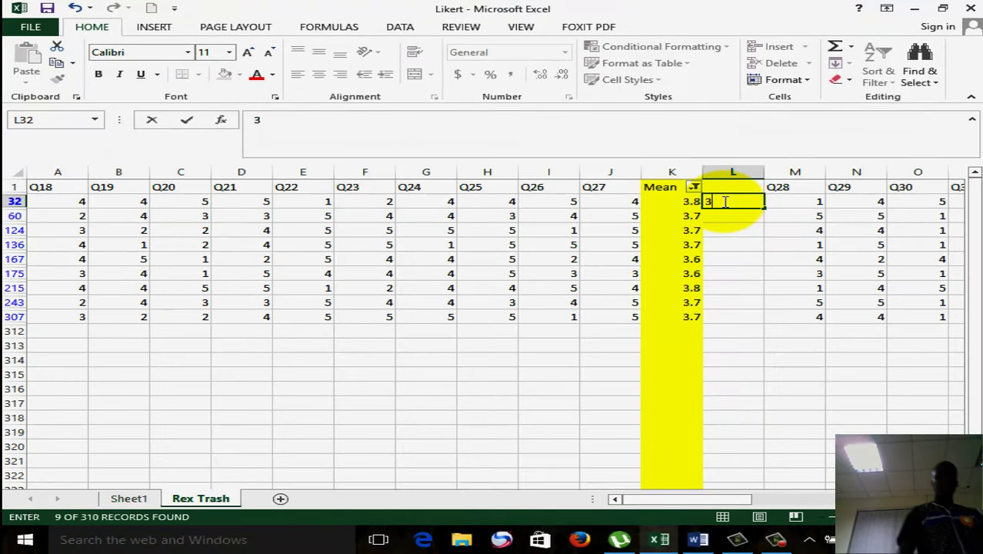
{"action": "key", "text": "BackSpace"}
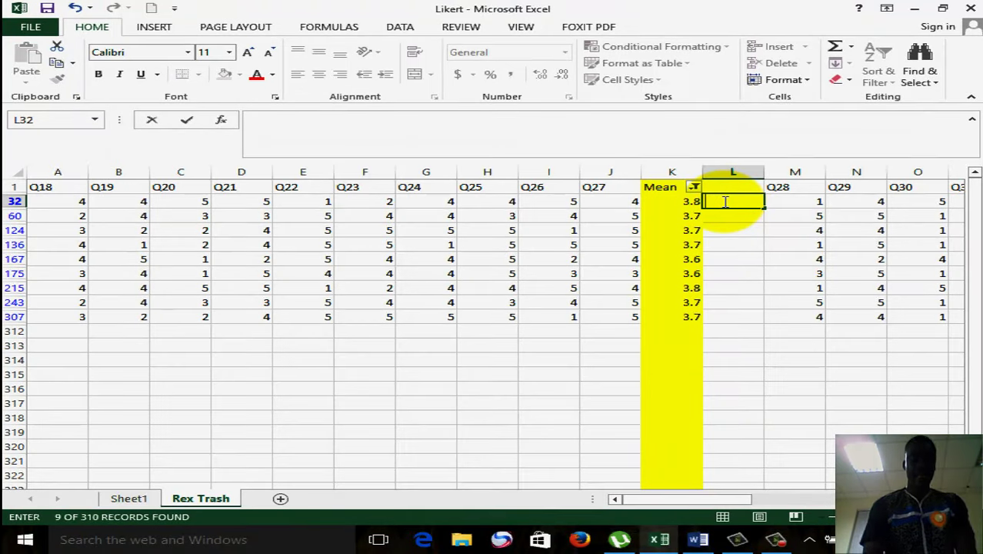
{"action": "type", "text": "ece"}
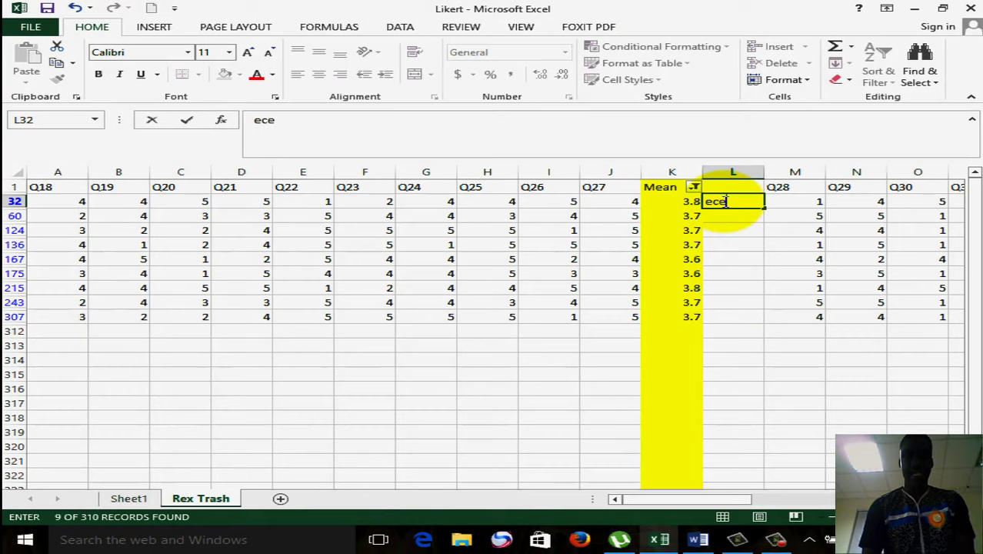
{"action": "key", "text": "BackSpace"}
{"action": "key", "text": "BackSpace"}
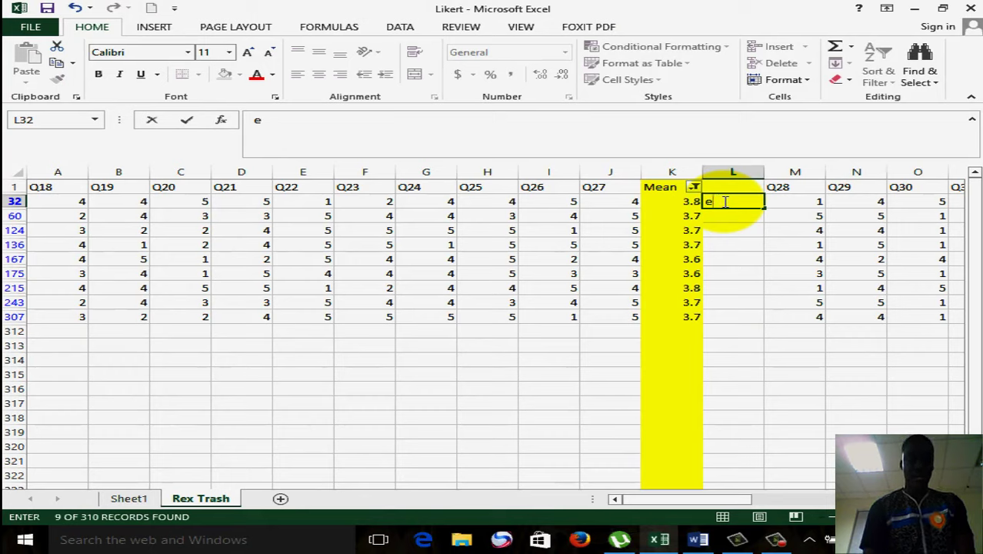
{"action": "key", "text": "BackSpace"}
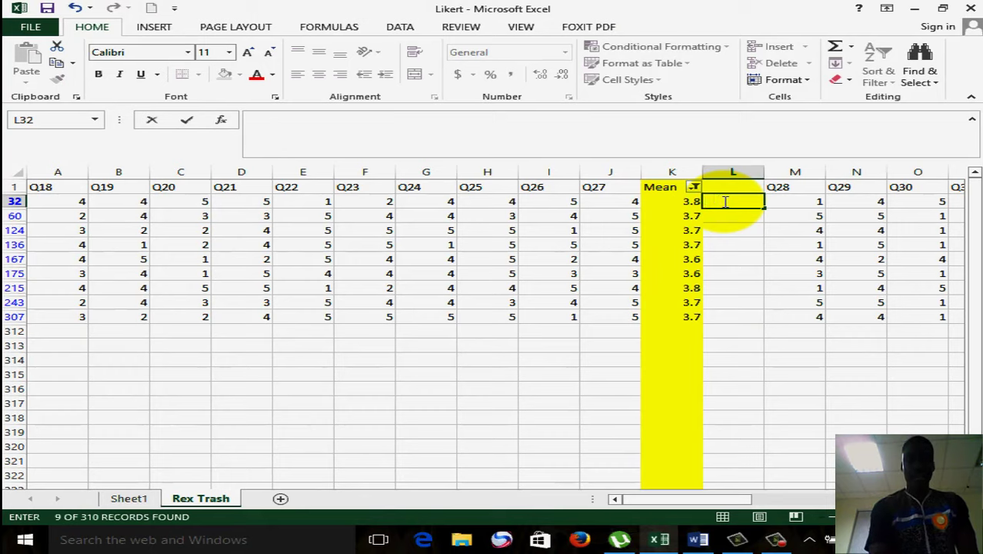
{"action": "type", "text": "e"}
{"action": "key", "text": "BackSpace"}
{"action": "type", "text": "E"}
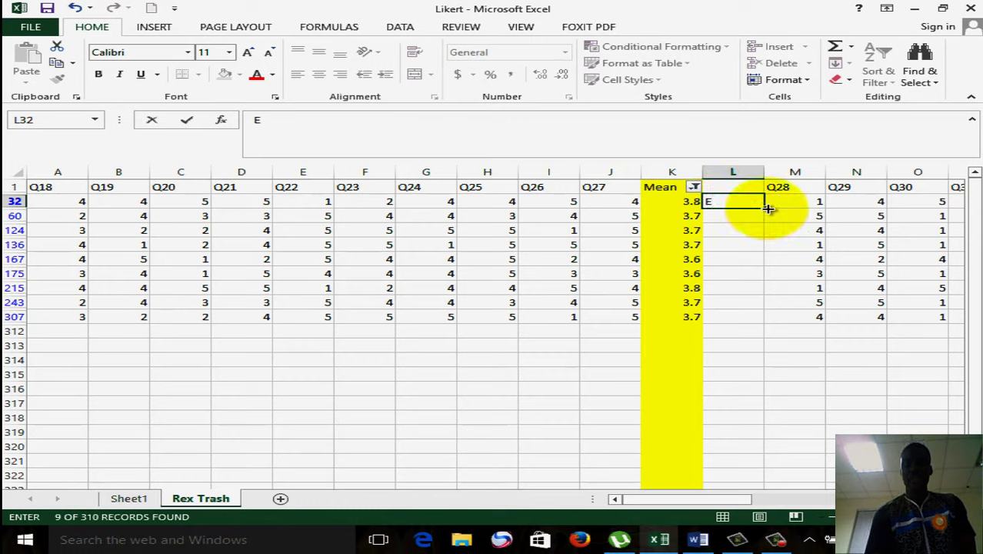
{"action": "left_click_drag", "start_coordinate": [765, 208], "coordinate": [762, 324]}
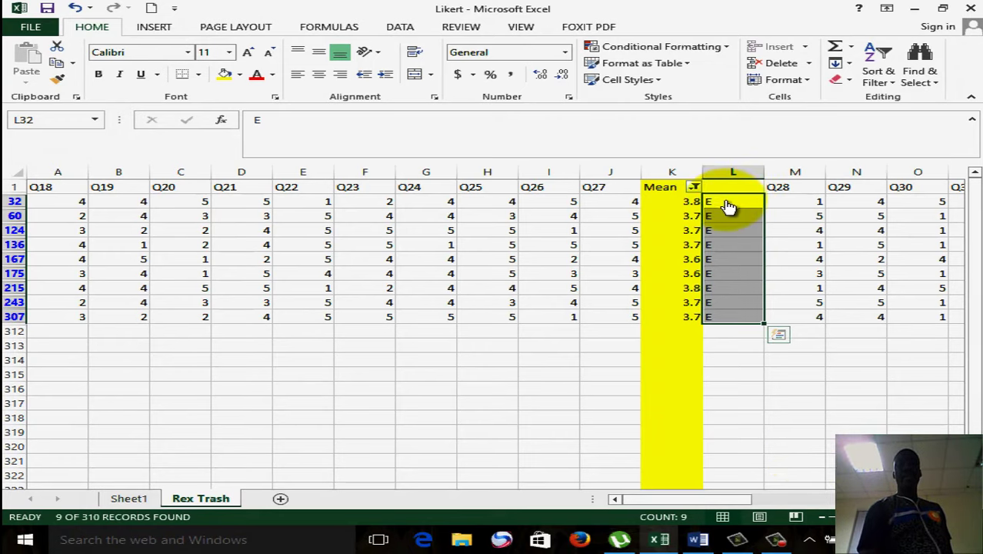
- Change the Mean column filter to show rows greater than or equal to 2.6 and less than 3.6
{"action": "left_click", "coordinate": [695, 187]}
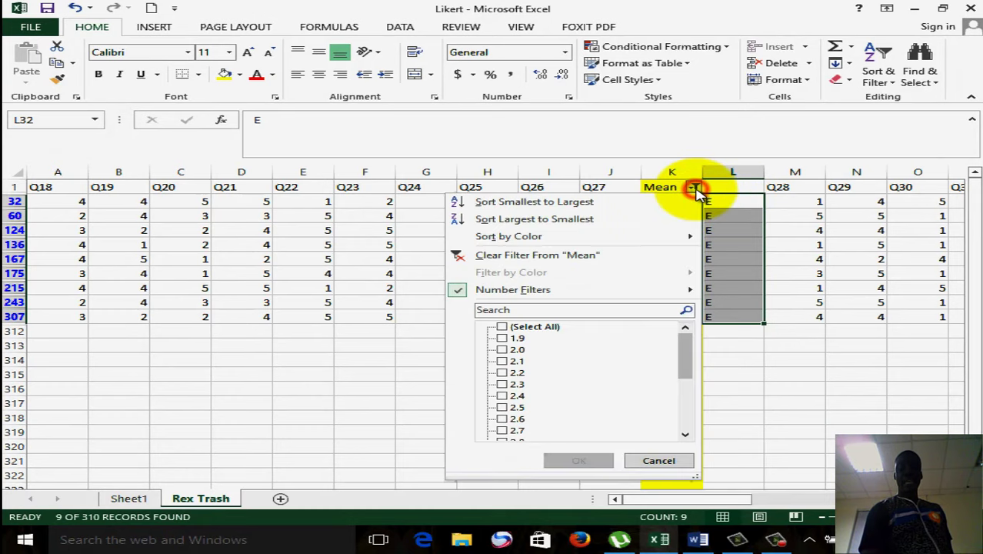
{"action": "mouse_move", "coordinate": [660, 292]}
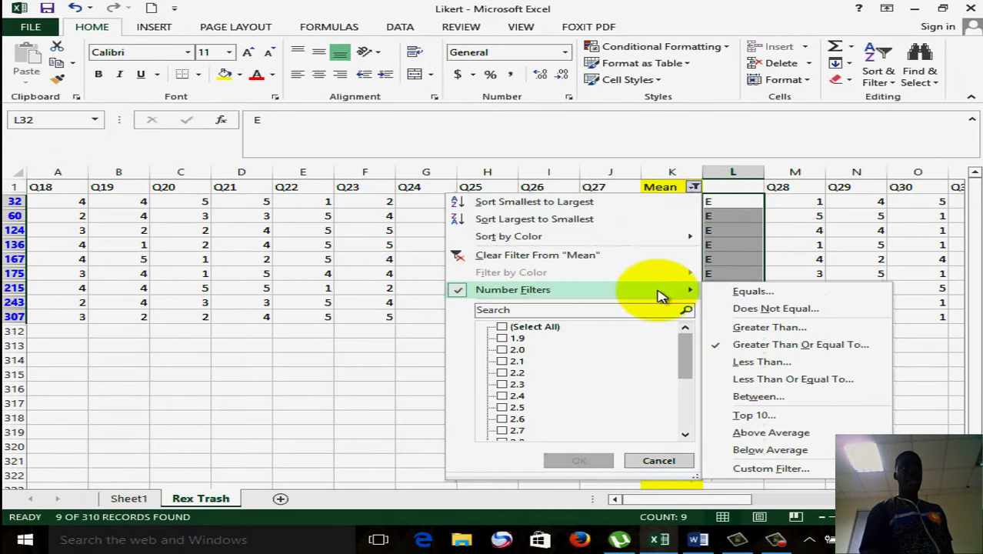
{"action": "left_click", "coordinate": [755, 348]}
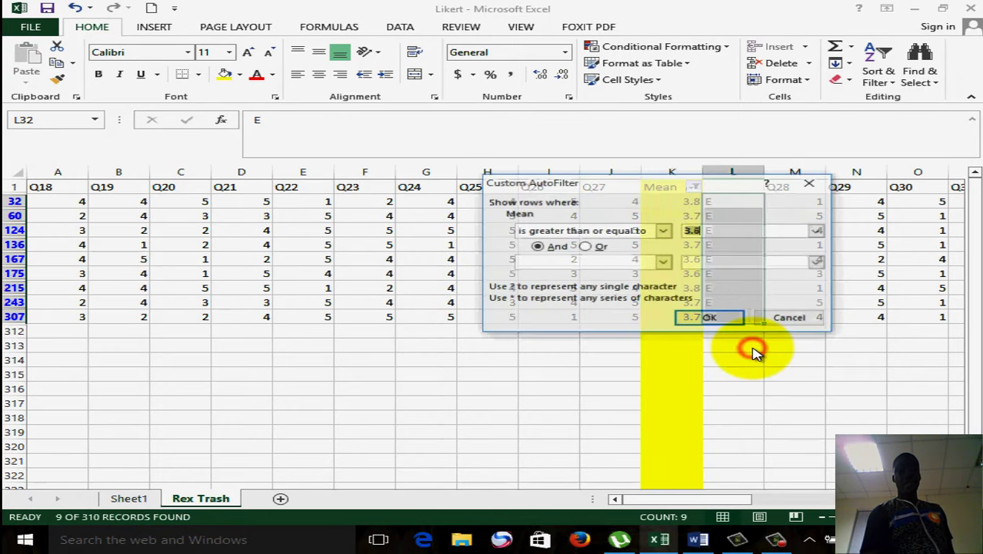
{"action": "left_click", "coordinate": [691, 235]}
{"action": "key", "text": "BackSpace"}
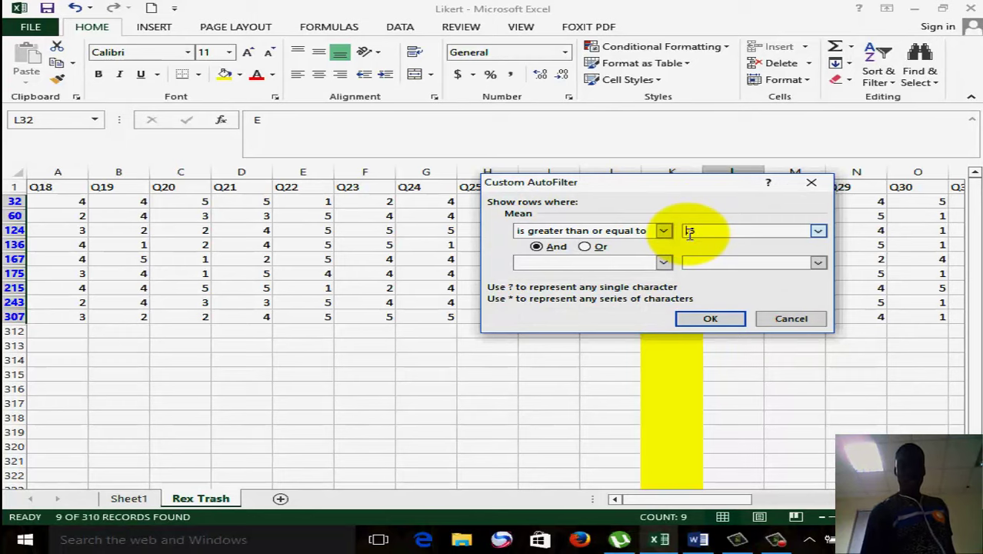
{"action": "type", "text": "2.6"}
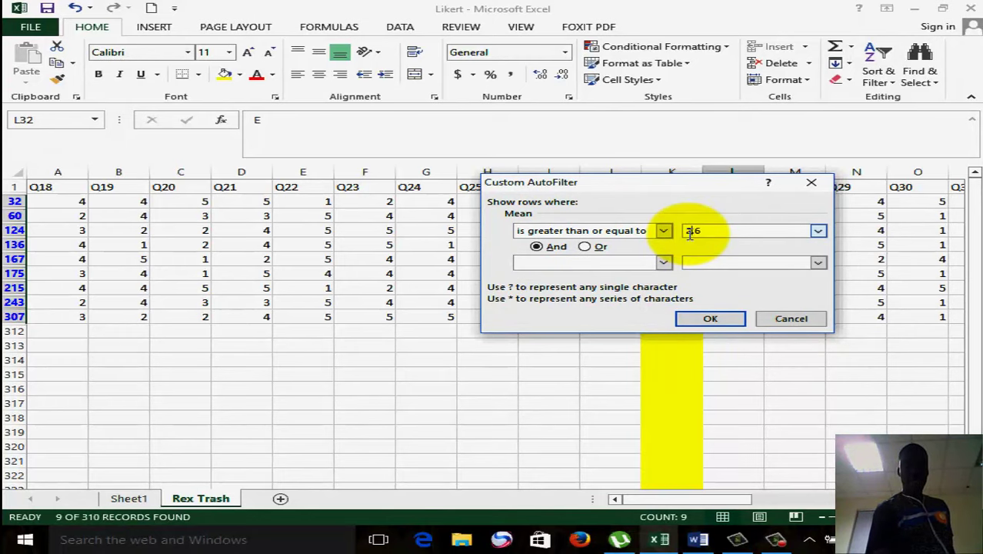
{"action": "left_click", "coordinate": [664, 263]}
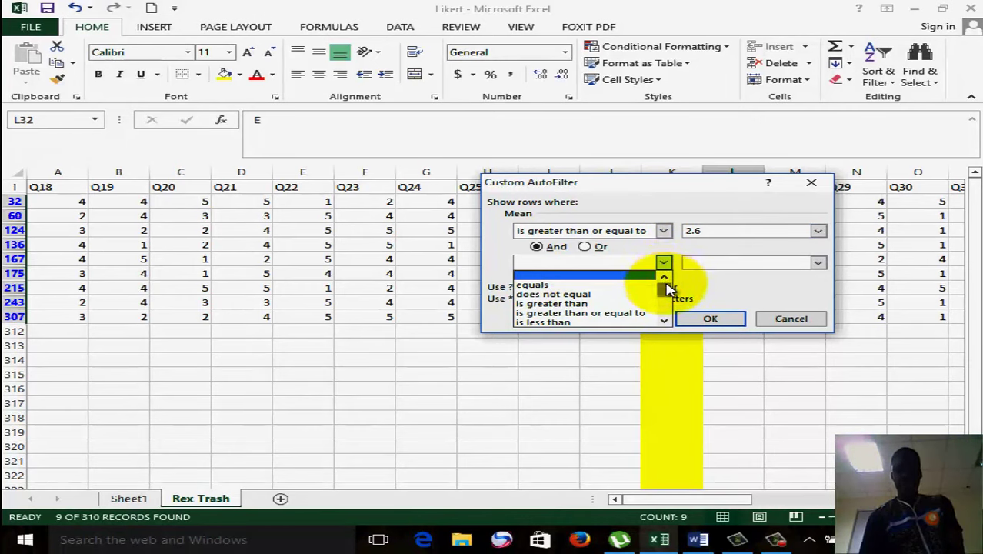
{"action": "left_click_drag", "start_coordinate": [667, 288], "coordinate": [668, 303]}
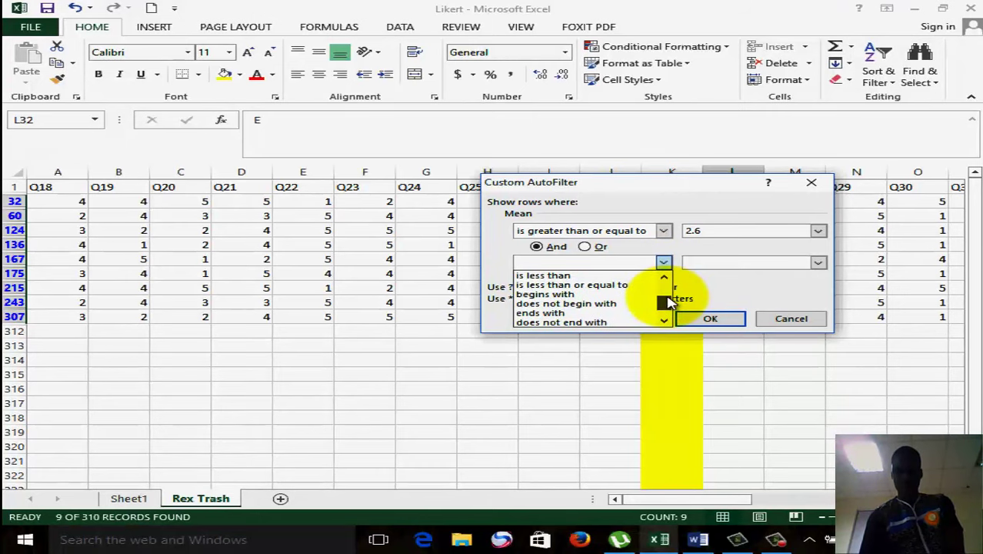
{"action": "left_click", "coordinate": [625, 279]}
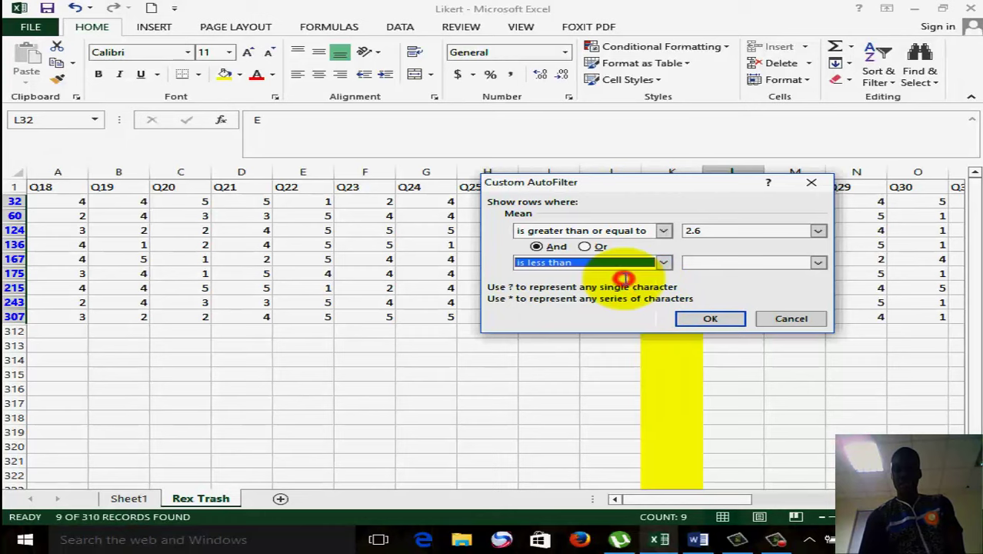
{"action": "left_click", "coordinate": [707, 261]}
{"action": "type", "text": "3.6"}
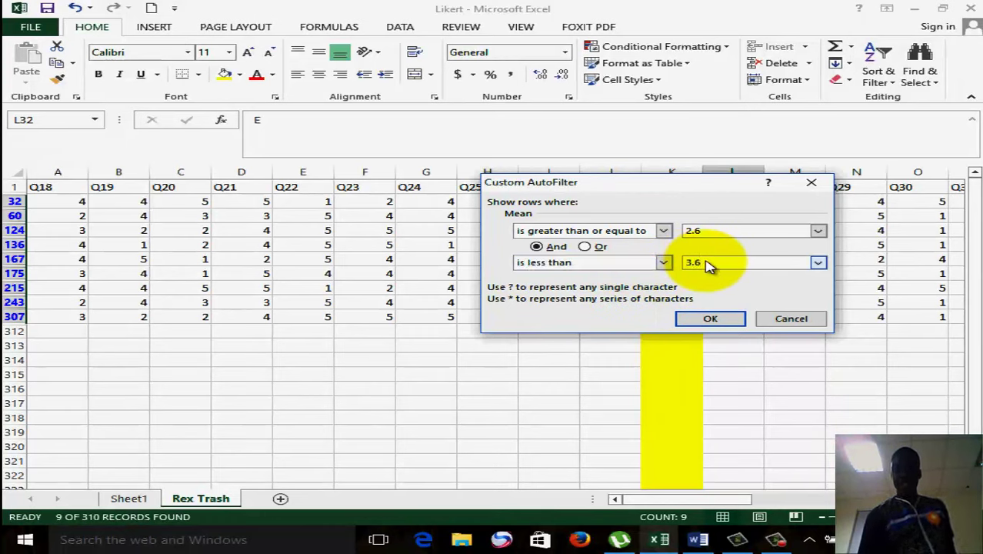
{"action": "left_click", "coordinate": [700, 319]}
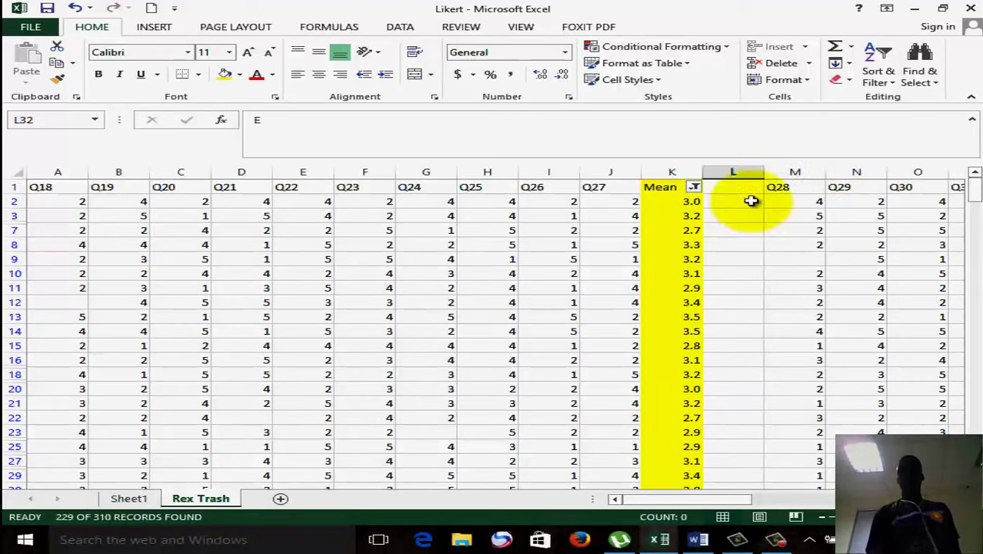
- Enter the category G in L2 and fill it down column L for all filtered rows through row 311
{"action": "left_click", "coordinate": [749, 205]}
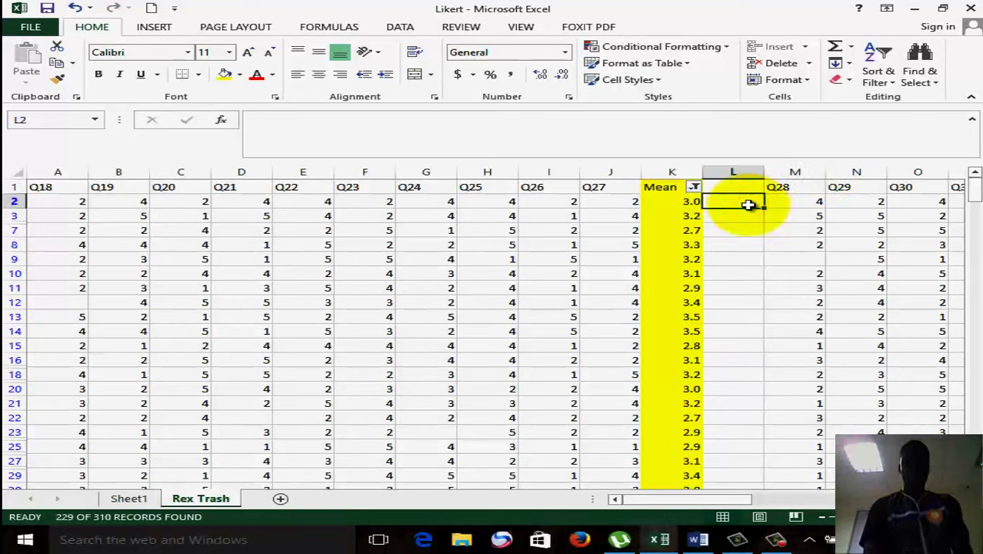
{"action": "type", "text": "G"}
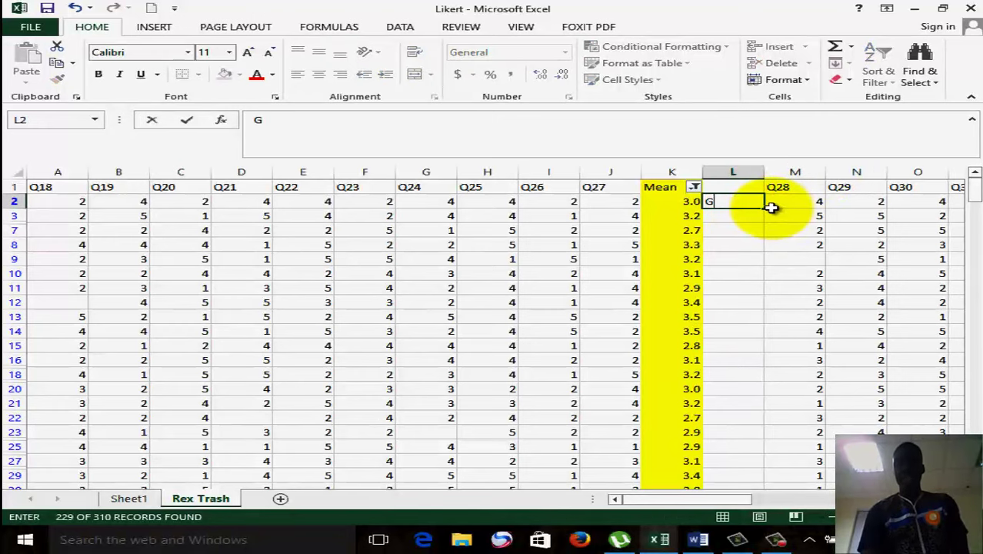
{"action": "left_click_drag", "start_coordinate": [768, 206], "coordinate": [728, 291]}
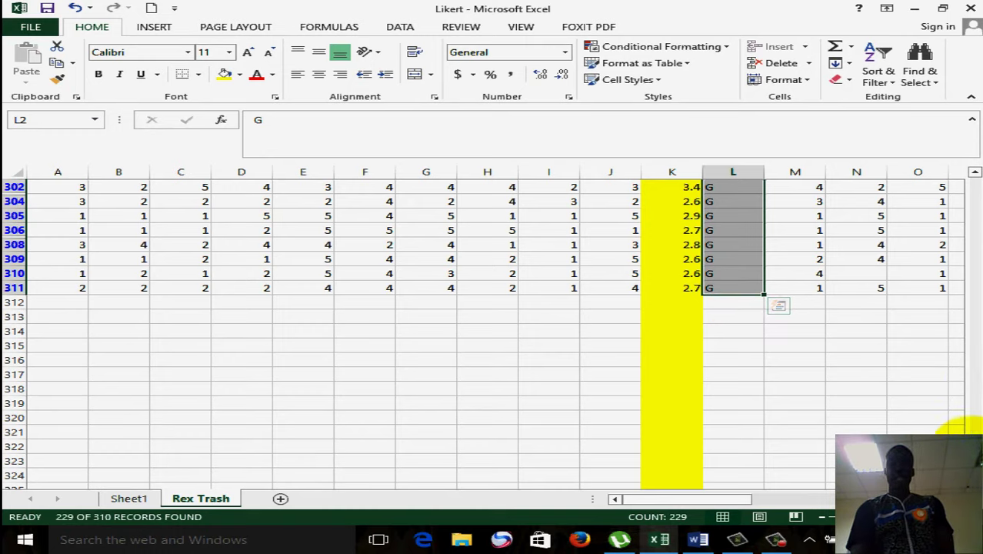
{"action": "left_click_drag", "start_coordinate": [972, 433], "coordinate": [974, 183]}
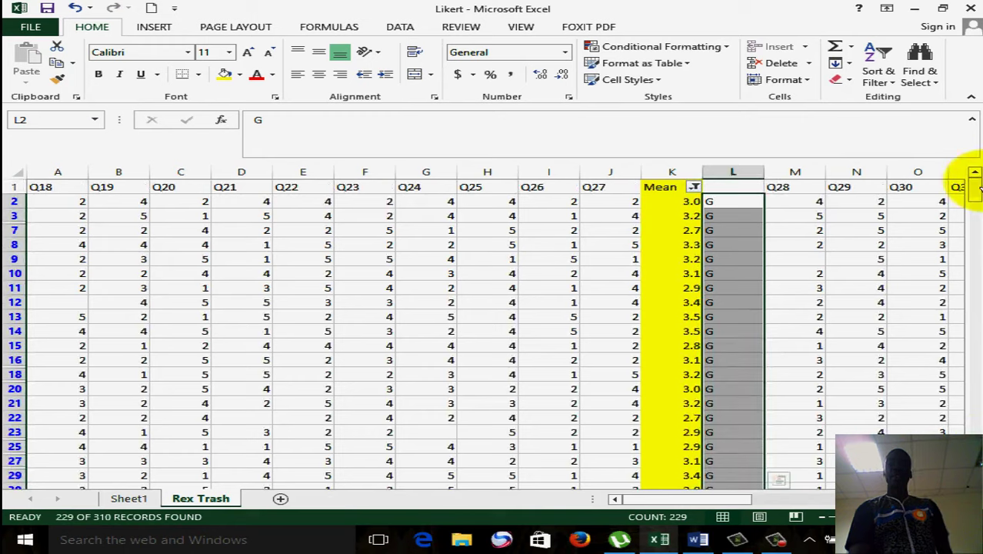
- Change the Mean column filter to show only rows with a mean less than 2.6
{"action": "mouse_move", "coordinate": [695, 196]}
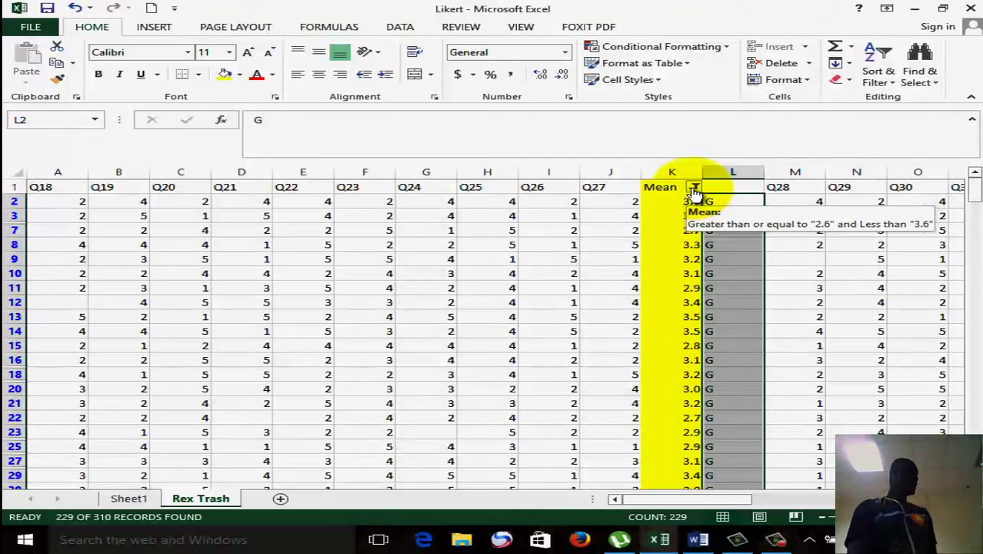
{"action": "left_click", "coordinate": [694, 189]}
{"action": "mouse_move", "coordinate": [616, 293]}
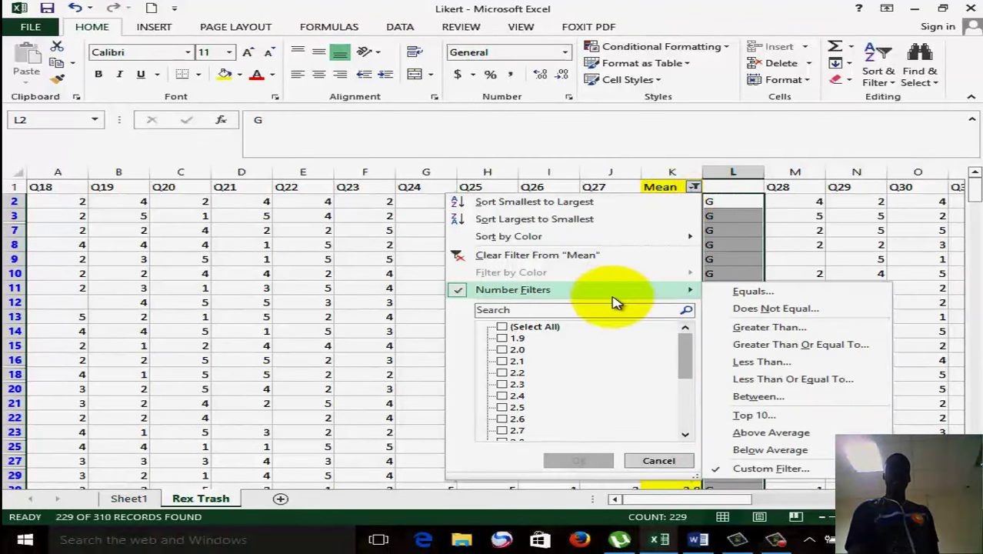
{"action": "left_click", "coordinate": [750, 362]}
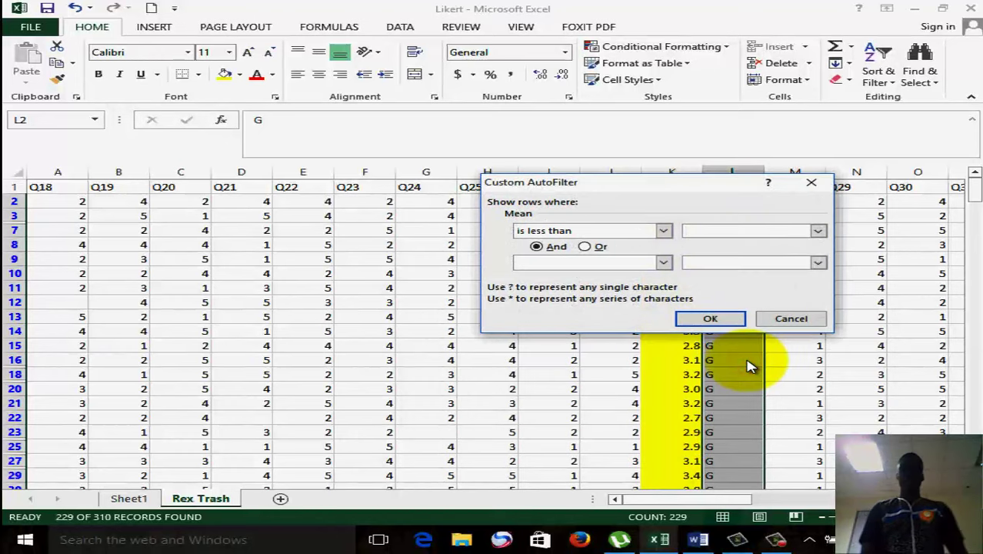
{"action": "type", "text": "2"}
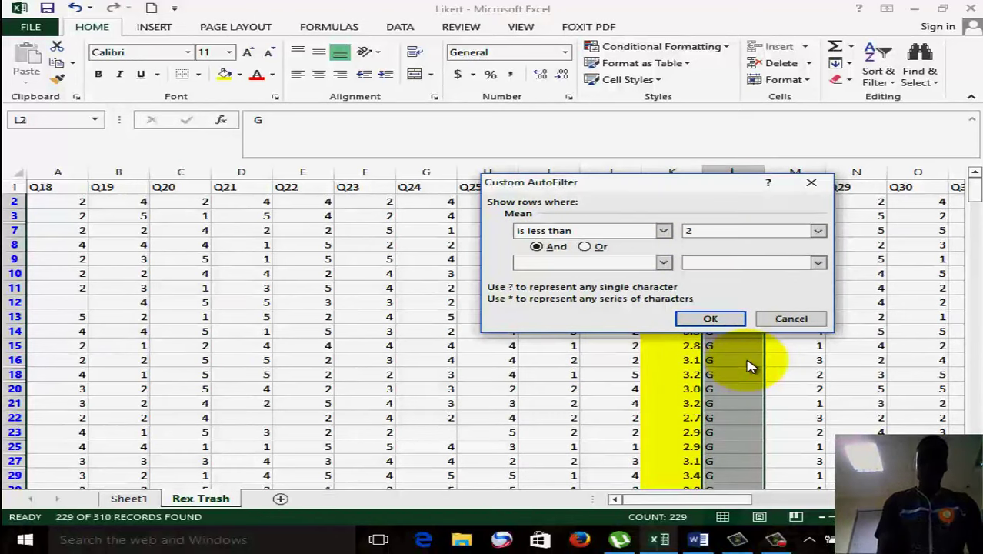
{"action": "type", "text": ".6"}
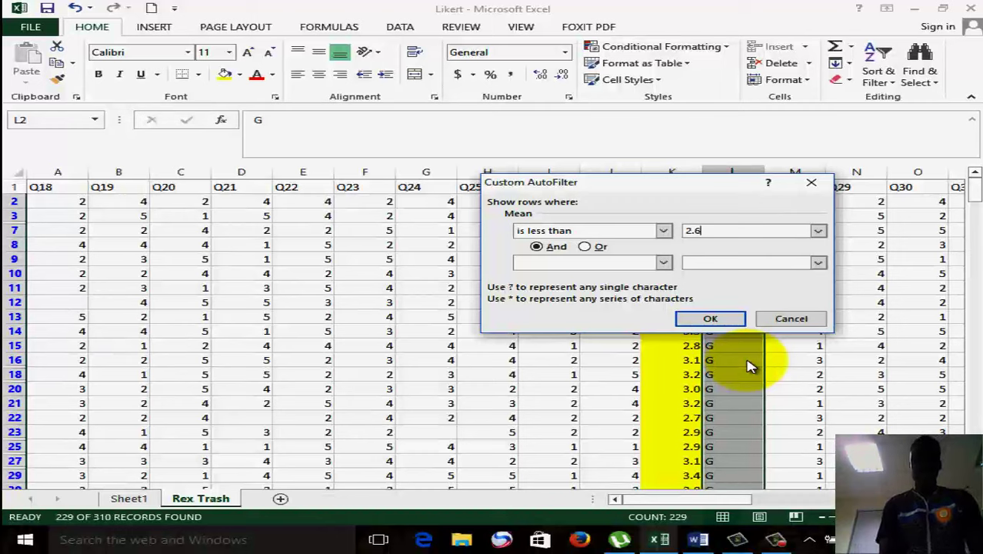
{"action": "left_click", "coordinate": [719, 323]}
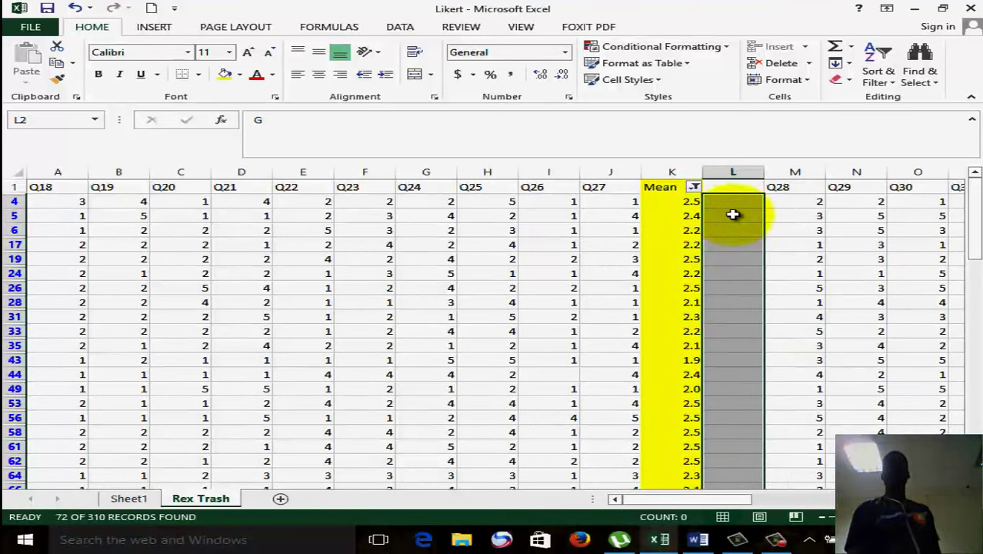
- Enter the category P in L4 and fill it down column L for all filtered rows through row 303
{"action": "left_click_drag", "start_coordinate": [733, 203], "coordinate": [734, 231]}
{"action": "left_click", "coordinate": [734, 204]}
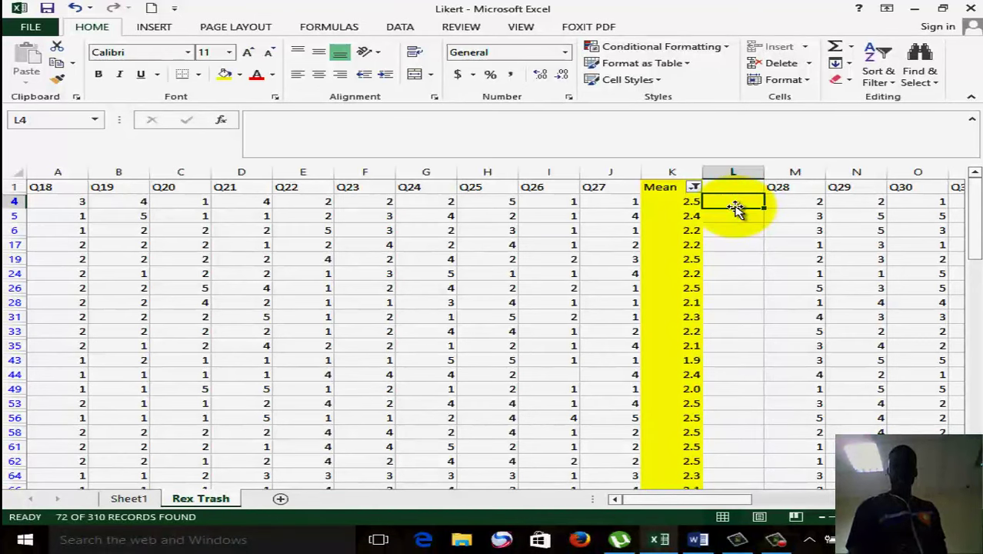
{"action": "type", "text": "P"}
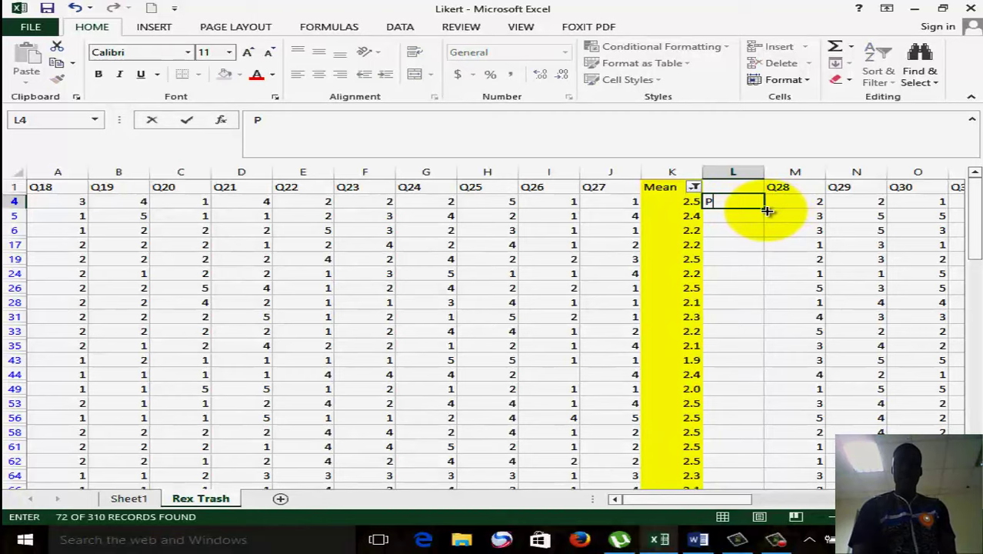
{"action": "left_click_drag", "start_coordinate": [767, 210], "coordinate": [740, 453]}
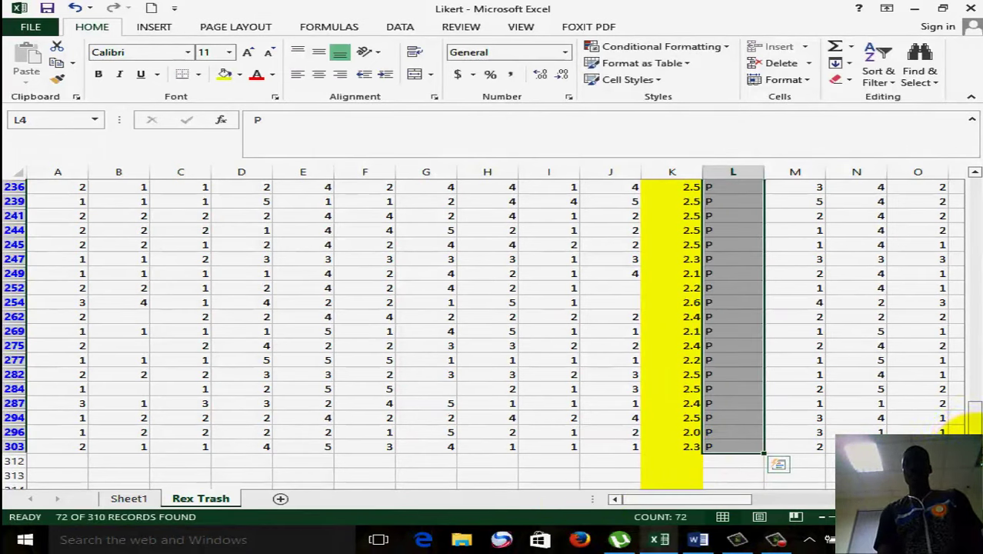
{"action": "left_click_drag", "start_coordinate": [974, 412], "coordinate": [972, 175]}
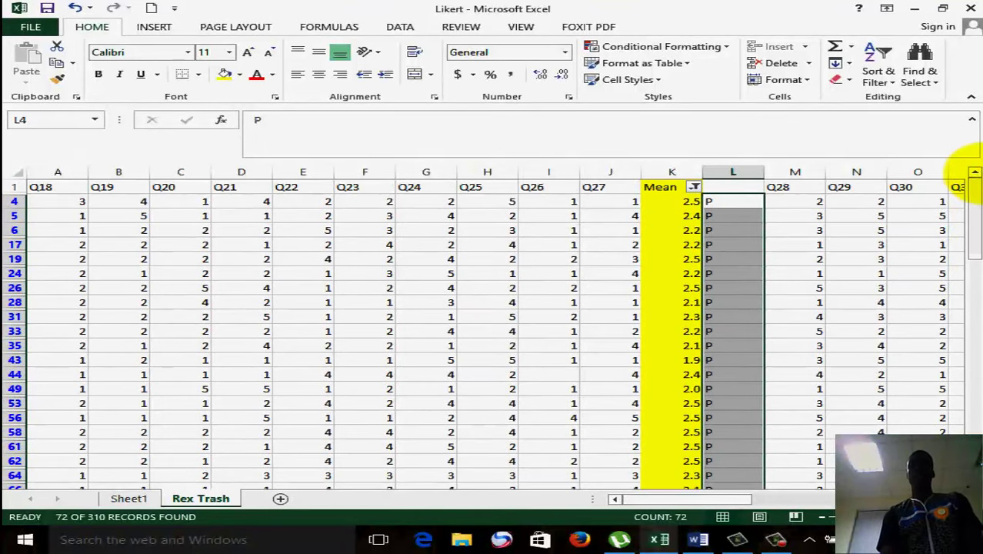
- Remove the filter from the Mean column and review the category letters in column L across all rows
{"action": "left_click", "coordinate": [887, 75]}
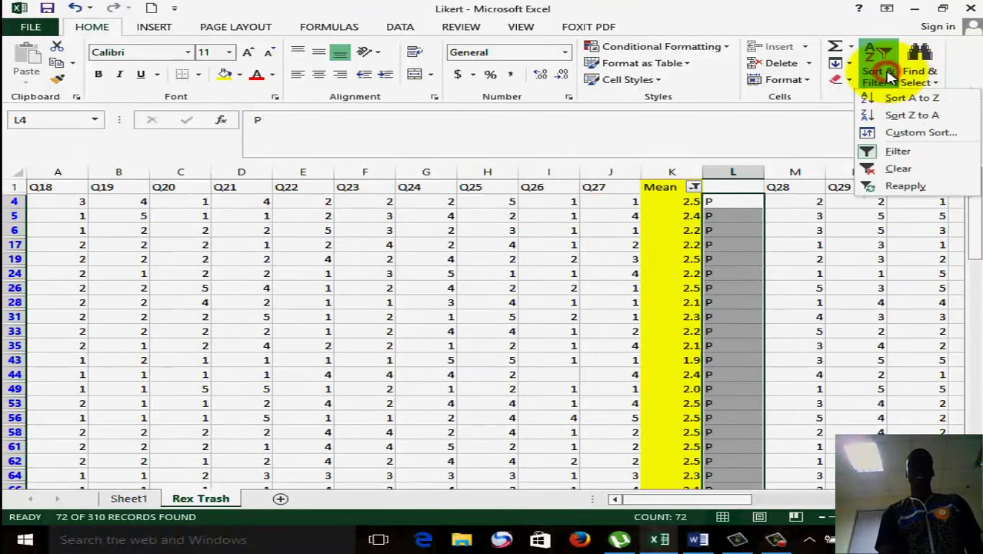
{"action": "left_click", "coordinate": [879, 151]}
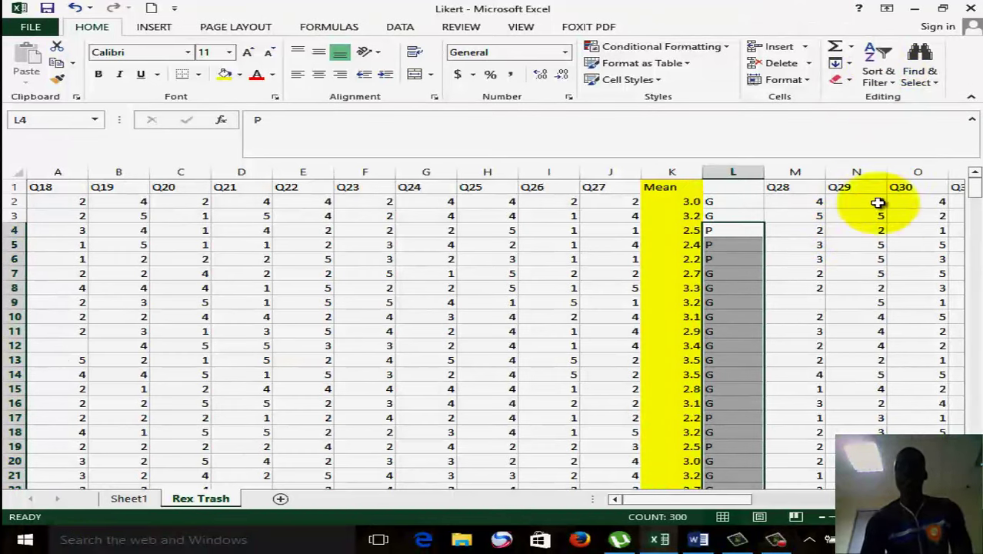
{"action": "mouse_move", "coordinate": [974, 197]}
{"action": "left_mouse_down"}
{"action": "mouse_move", "coordinate": [975, 444]}
{"action": "mouse_move", "coordinate": [973, 185]}
{"action": "left_mouse_up"}
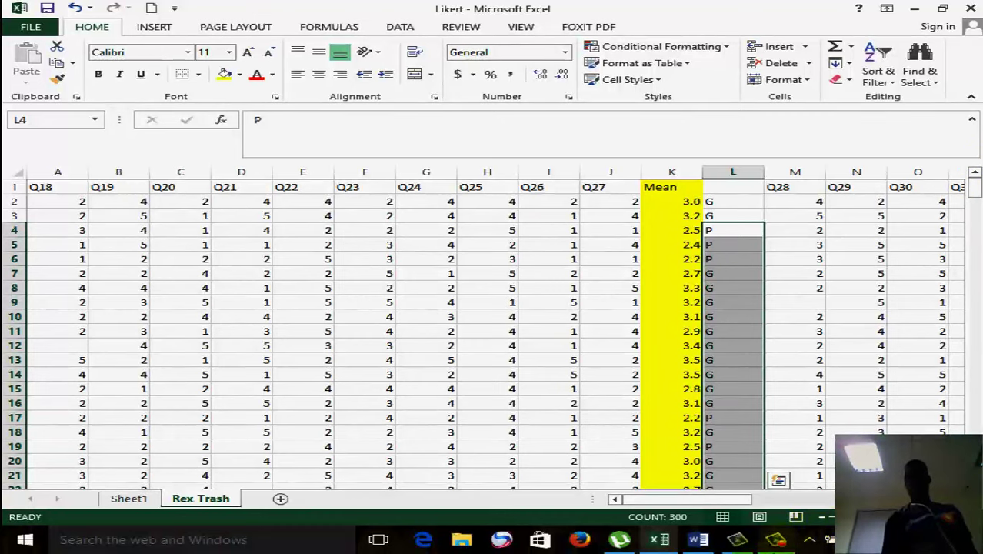
- Switch to the PDF article in Foxit PhantomPDF and examine its title page and the performance grading criteria table on page 2
{"action": "left_click", "coordinate": [776, 540]}
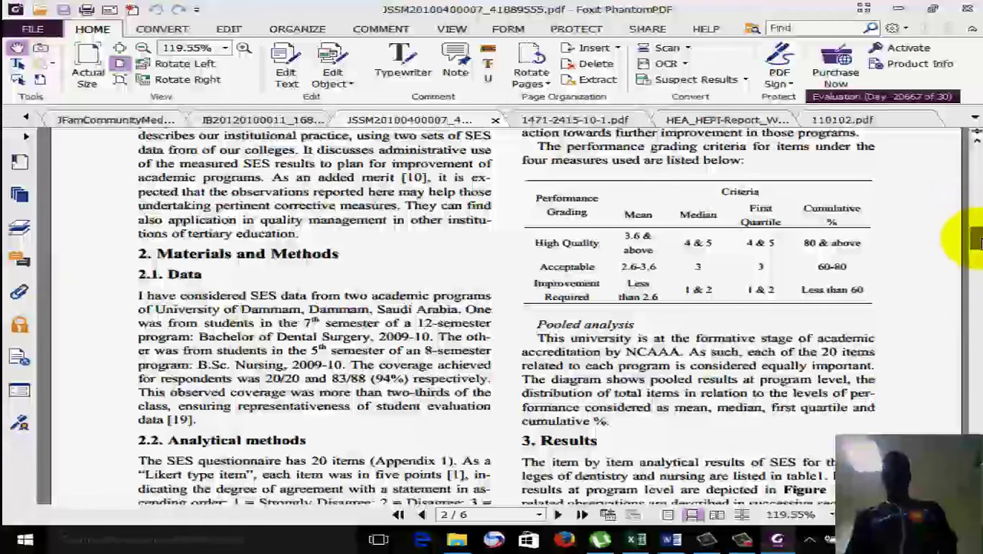
{"action": "left_click_drag", "start_coordinate": [977, 240], "coordinate": [975, 158]}
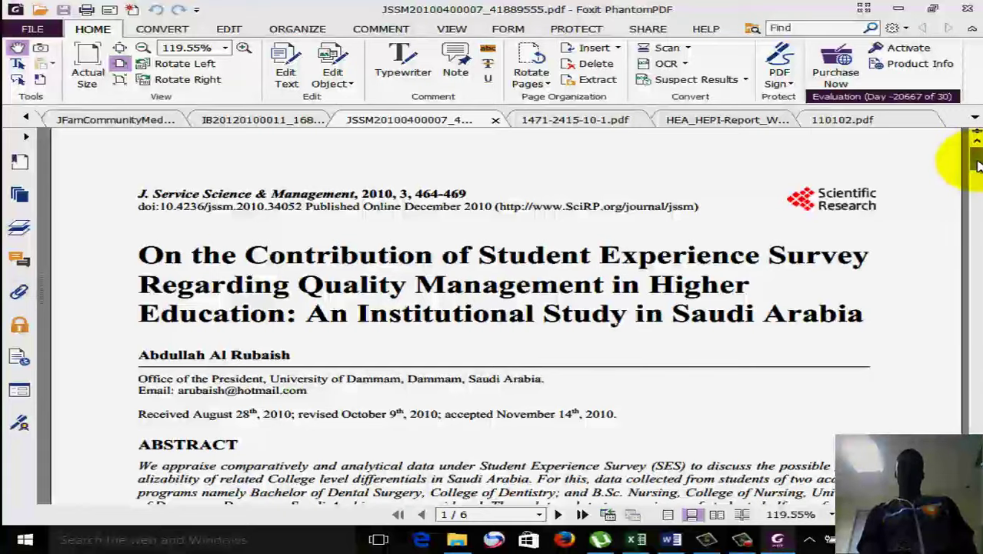
{"action": "left_click_drag", "start_coordinate": [978, 164], "coordinate": [978, 238]}
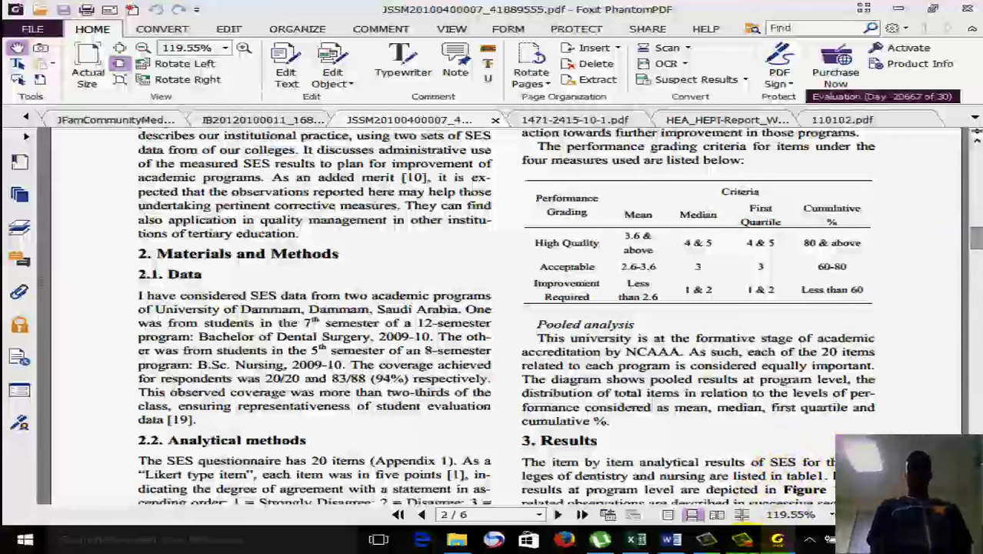
{"action": "mouse_move", "coordinate": [777, 540]}
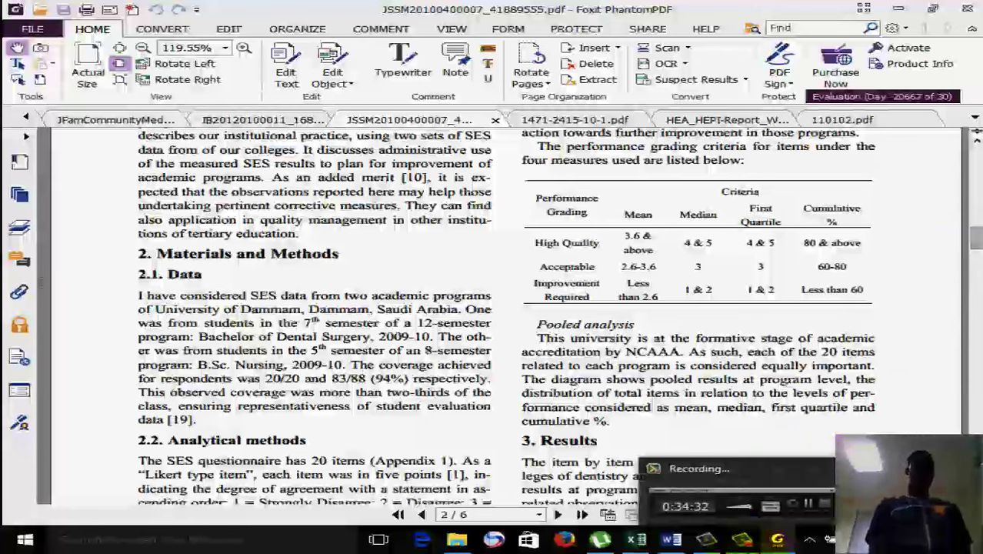
{"action": "left_click", "coordinate": [777, 540]}
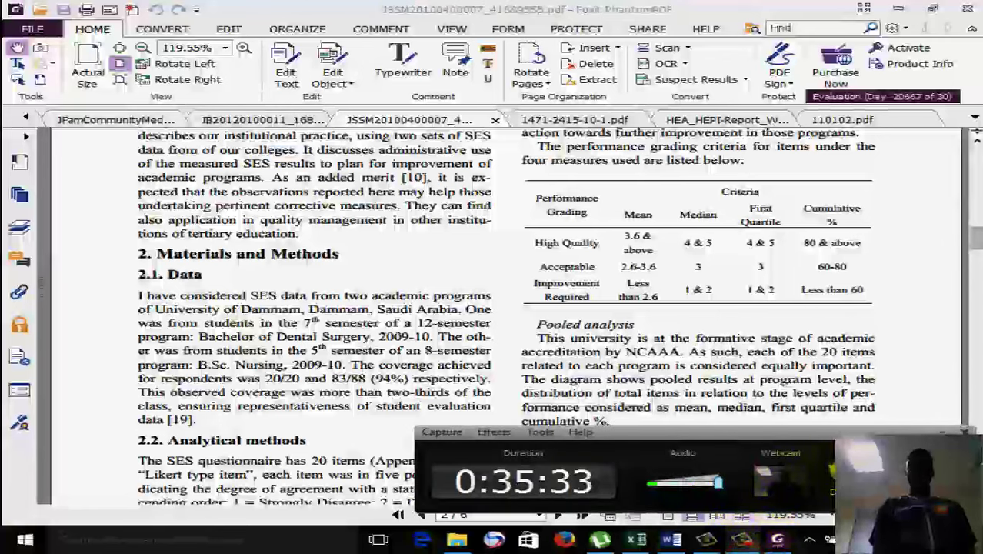
{"action": "left_click", "coordinate": [777, 541]}
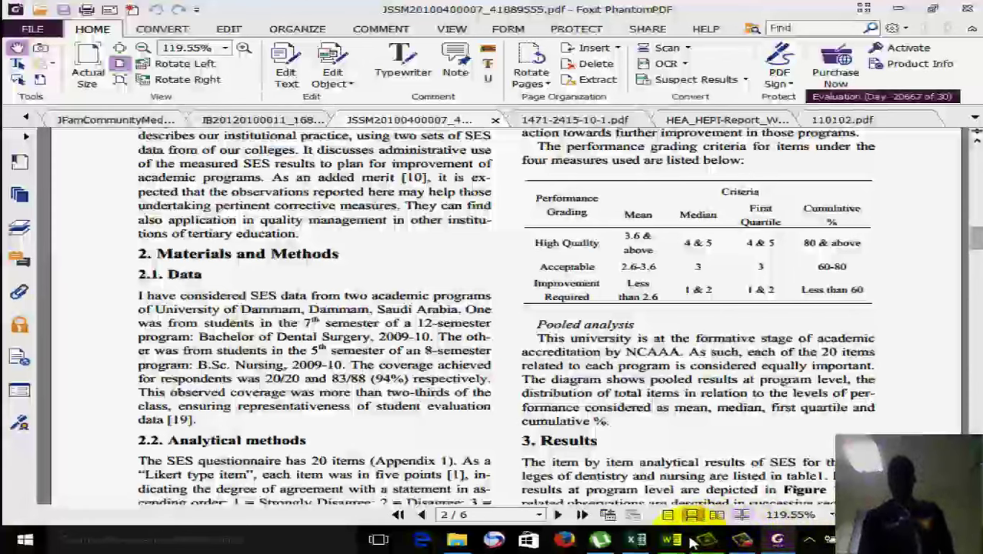
- Switch to the EPILEPSY RESEARCH document in Word and examine questionnaire statements 18 to 27 with their agreement scale
{"action": "mouse_move", "coordinate": [675, 544]}
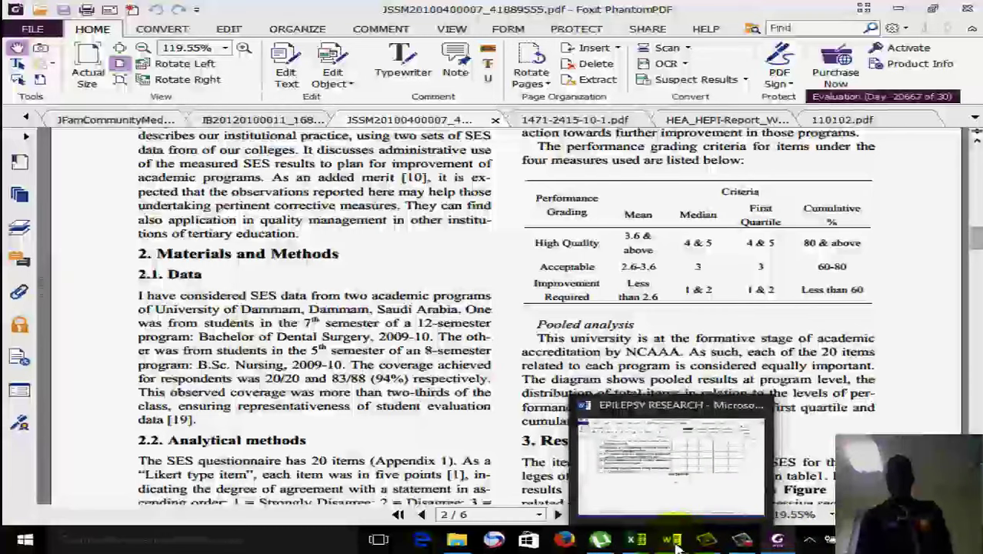
{"action": "left_click", "coordinate": [671, 492]}
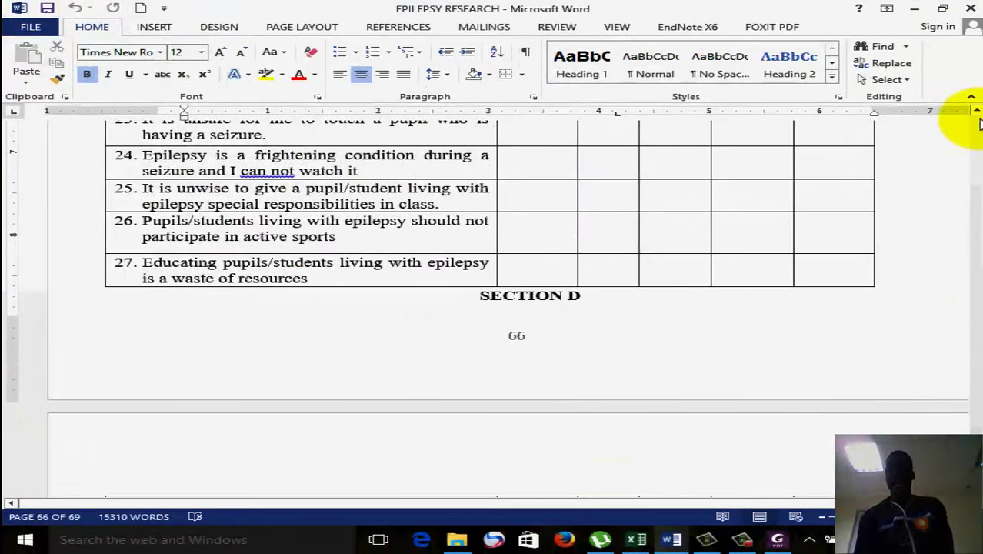
{"action": "left_click", "coordinate": [976, 111]}
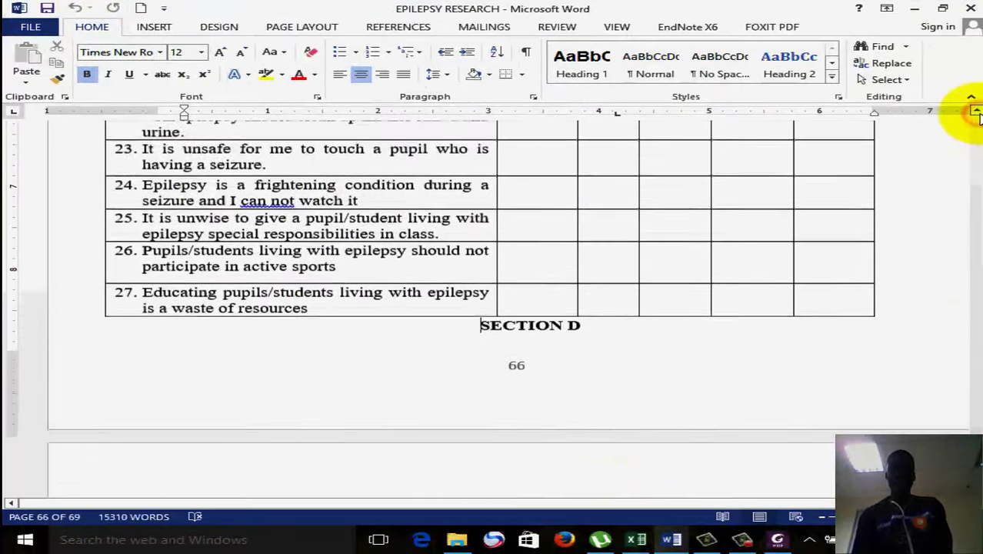
{"action": "left_click_drag", "start_coordinate": [975, 112], "coordinate": [975, 112]}
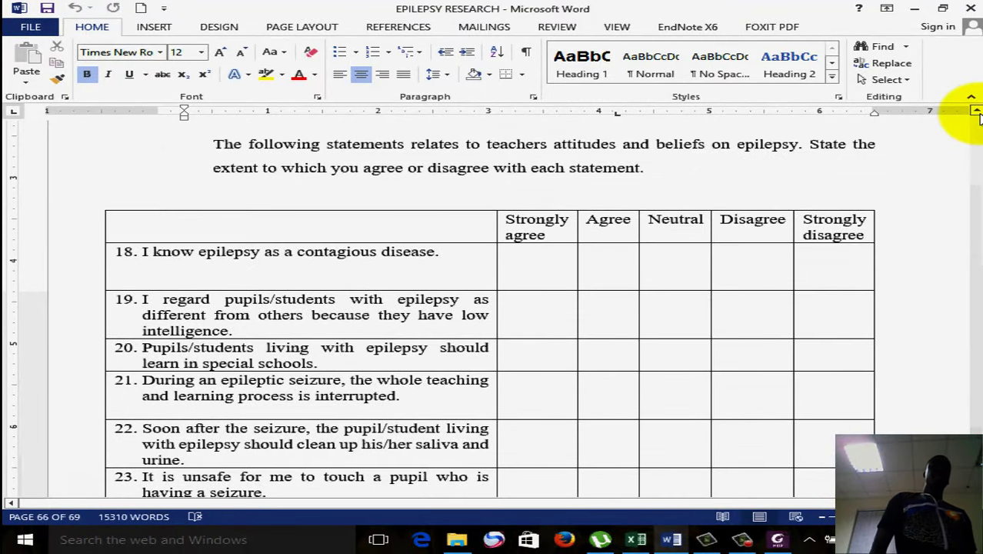
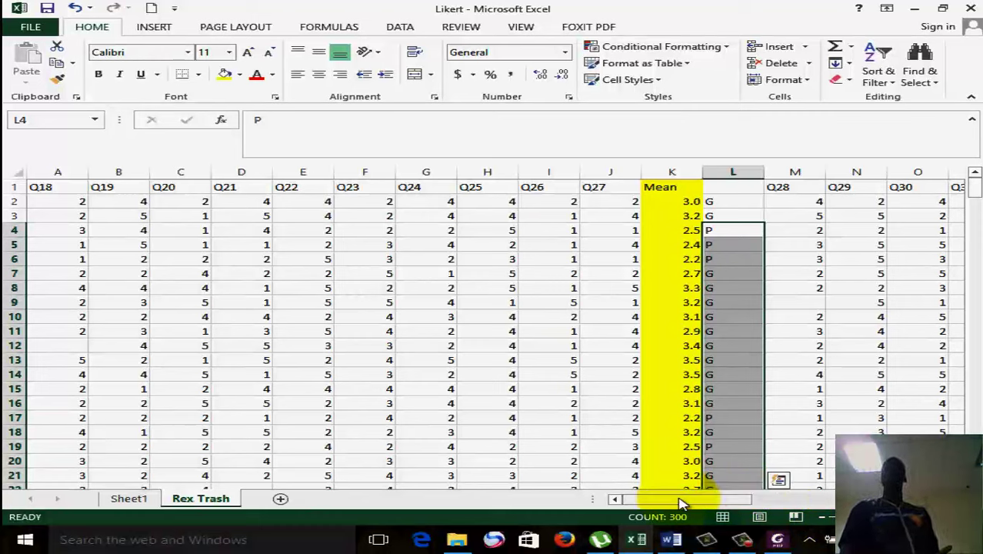
- Replace every 1 in the Q18 column with the placeholder B
{"action": "left_click", "coordinate": [119, 174]}
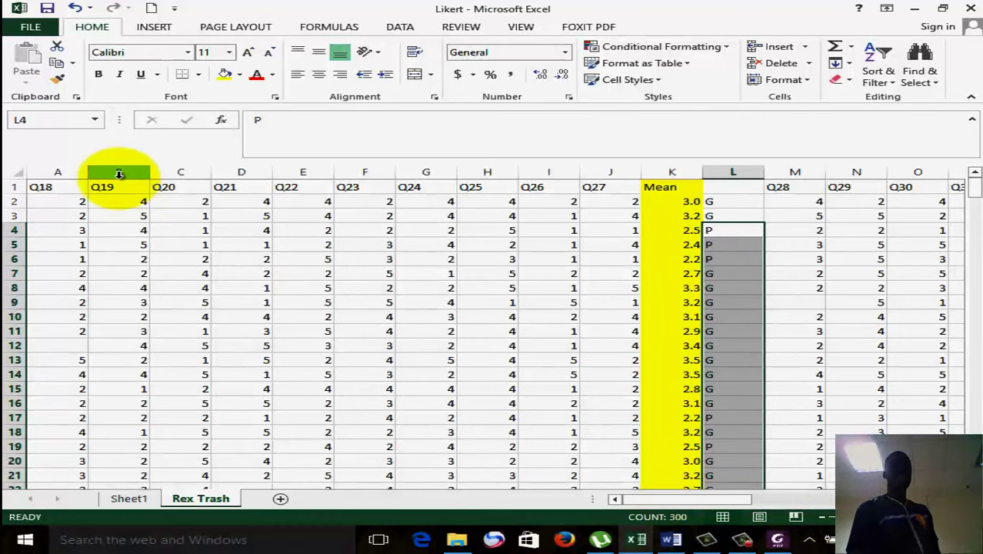
{"action": "left_click", "coordinate": [49, 166]}
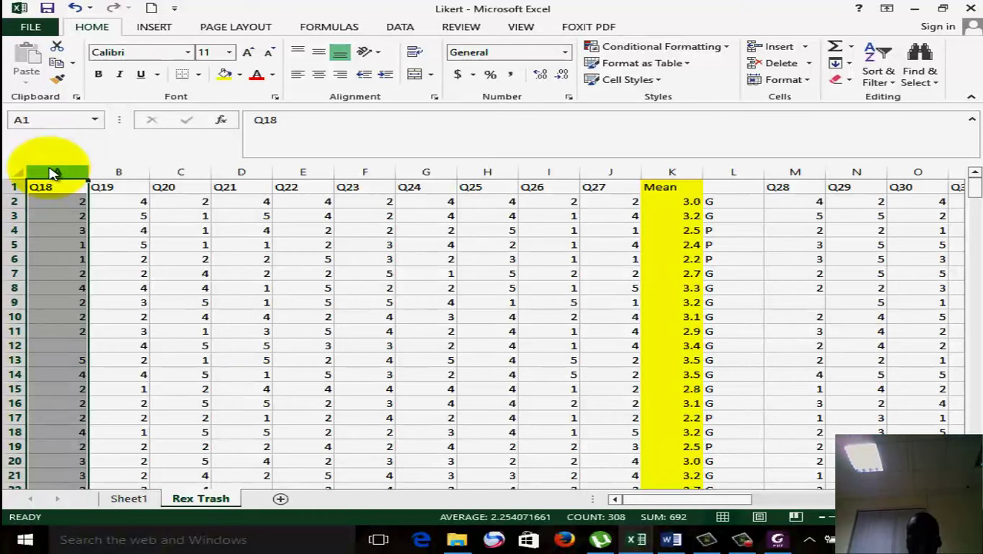
{"action": "left_click", "coordinate": [920, 77]}
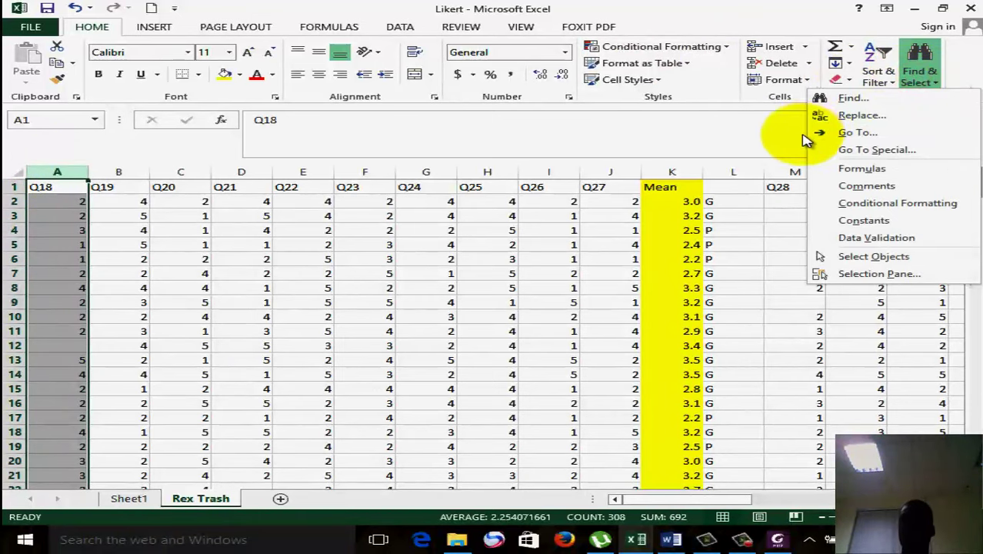
{"action": "left_click", "coordinate": [860, 116]}
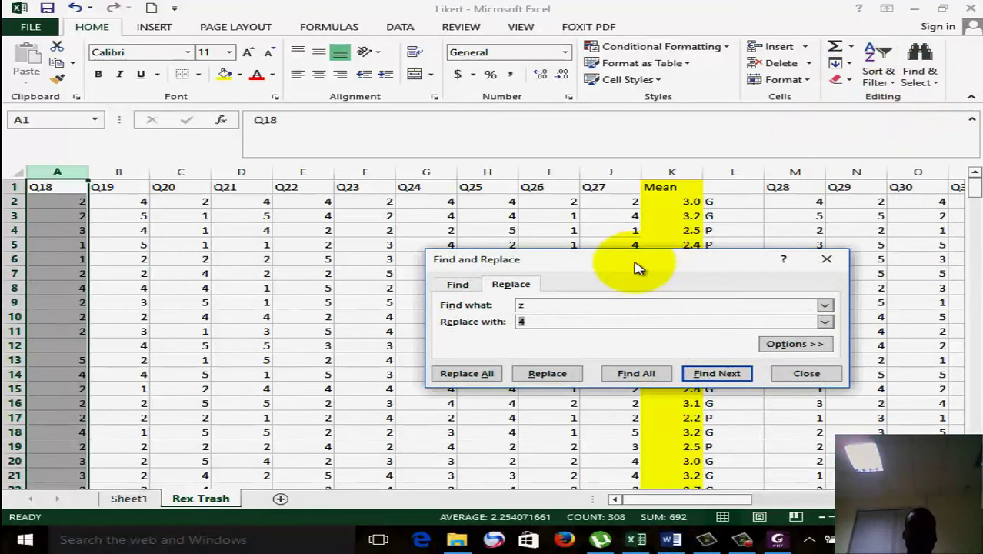
{"action": "left_click", "coordinate": [534, 308]}
{"action": "key", "text": "BackSpace"}
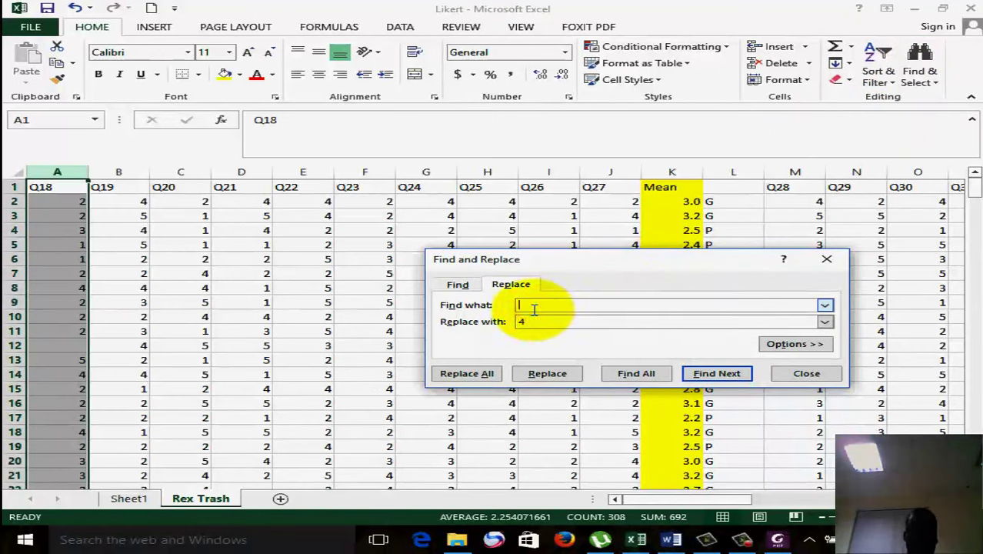
{"action": "type", "text": "1"}
{"action": "left_click_drag", "start_coordinate": [531, 322], "coordinate": [511, 325]}
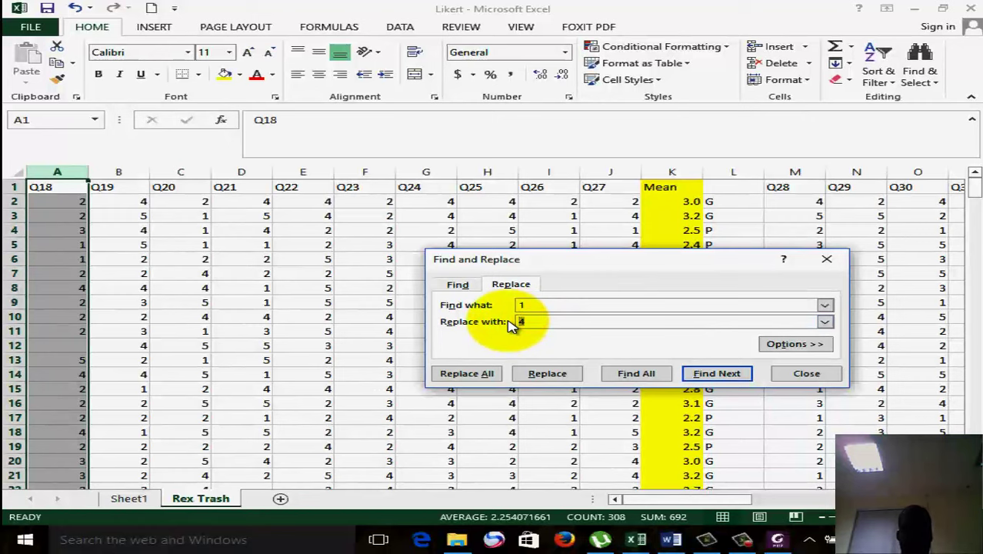
{"action": "type", "text": "q"}
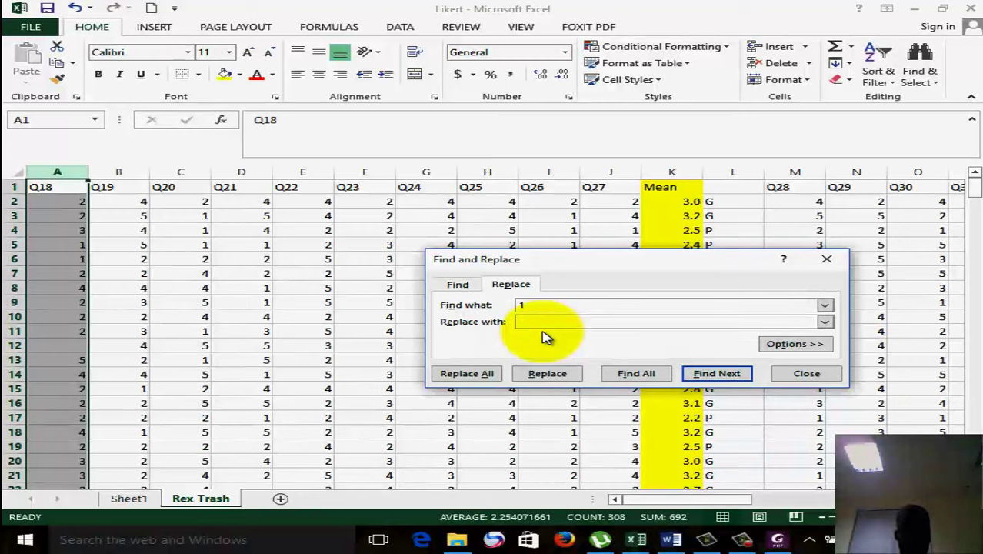
{"action": "left_click", "coordinate": [462, 374]}
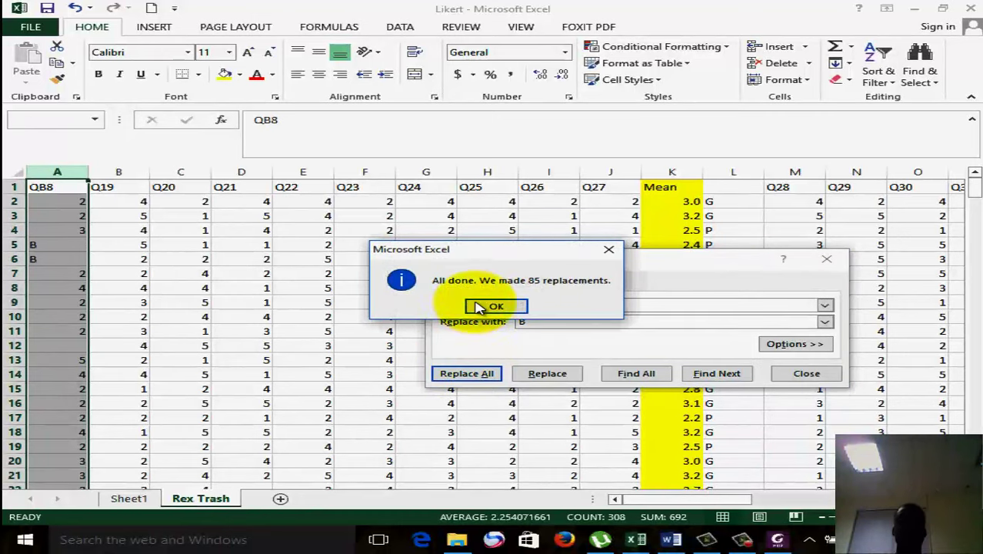
{"action": "left_click", "coordinate": [497, 304]}
- Replace every 2 in column A with the placeholder d
{"action": "left_click", "coordinate": [556, 305]}
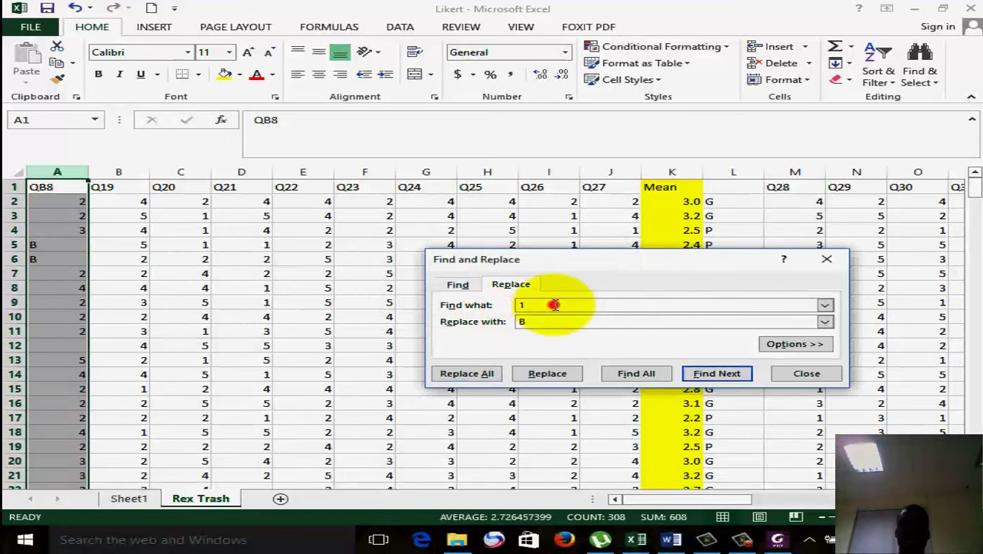
{"action": "type", "text": "2"}
{"action": "left_click", "coordinate": [517, 323]}
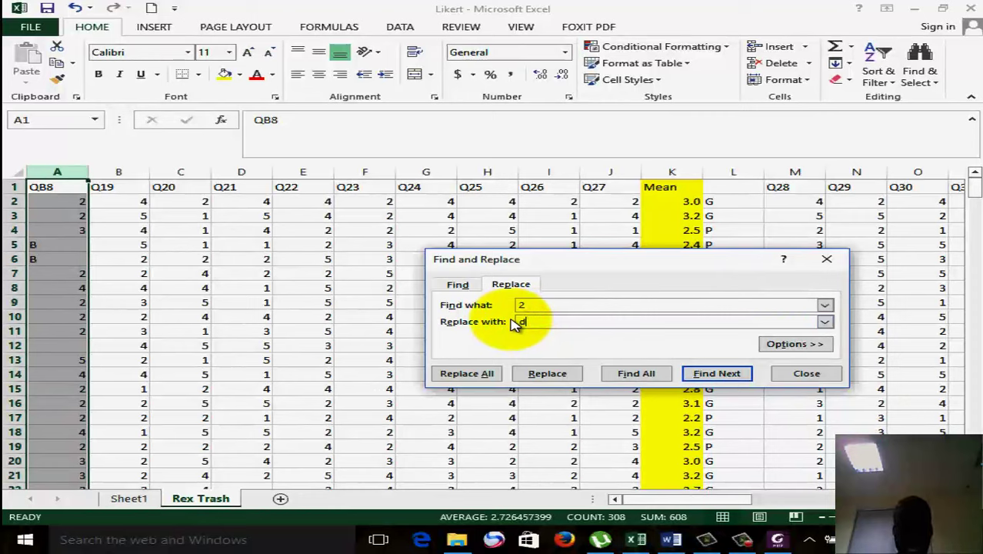
{"action": "type", "text": "d"}
{"action": "left_click", "coordinate": [484, 377]}
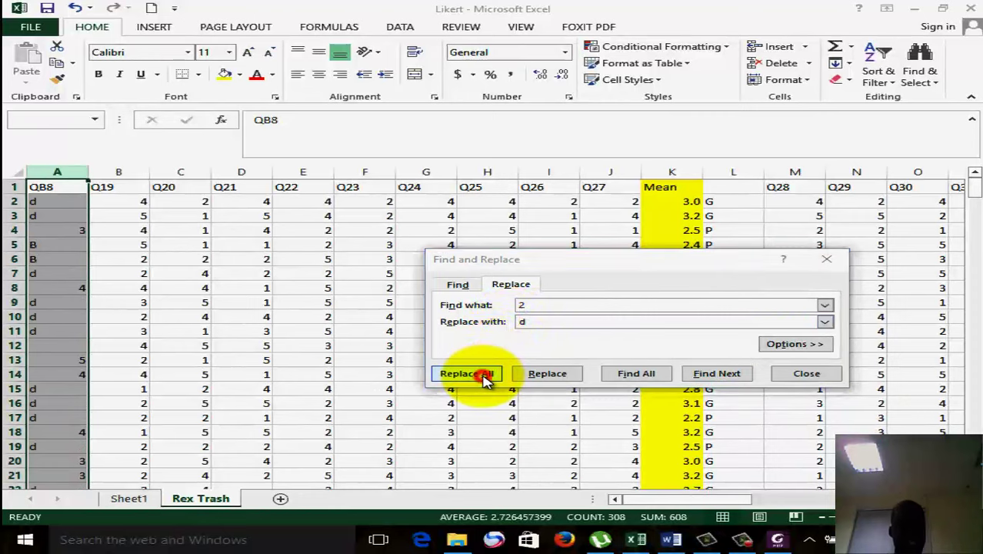
{"action": "left_click", "coordinate": [493, 306]}
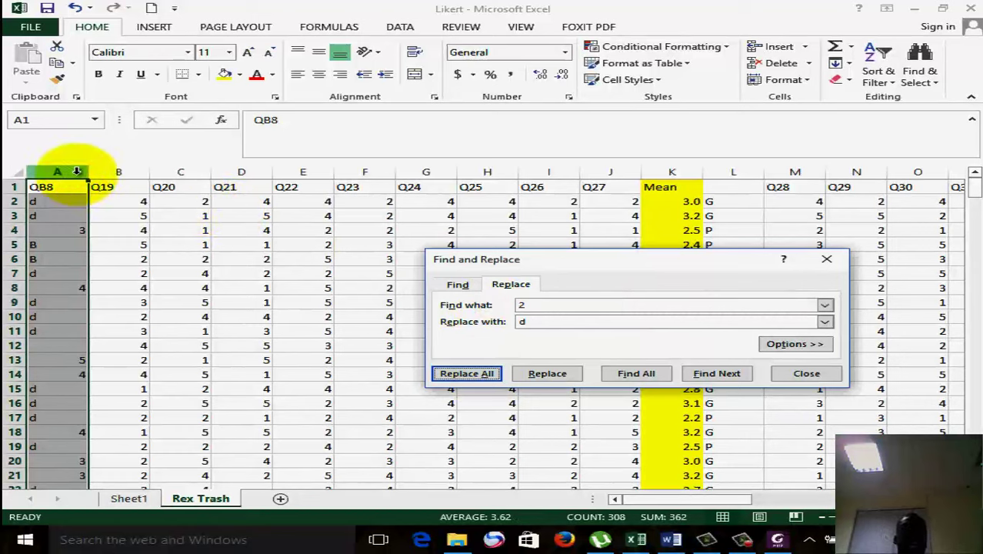
- Replace every 5 in column A with 1
{"action": "double_click", "coordinate": [542, 306]}
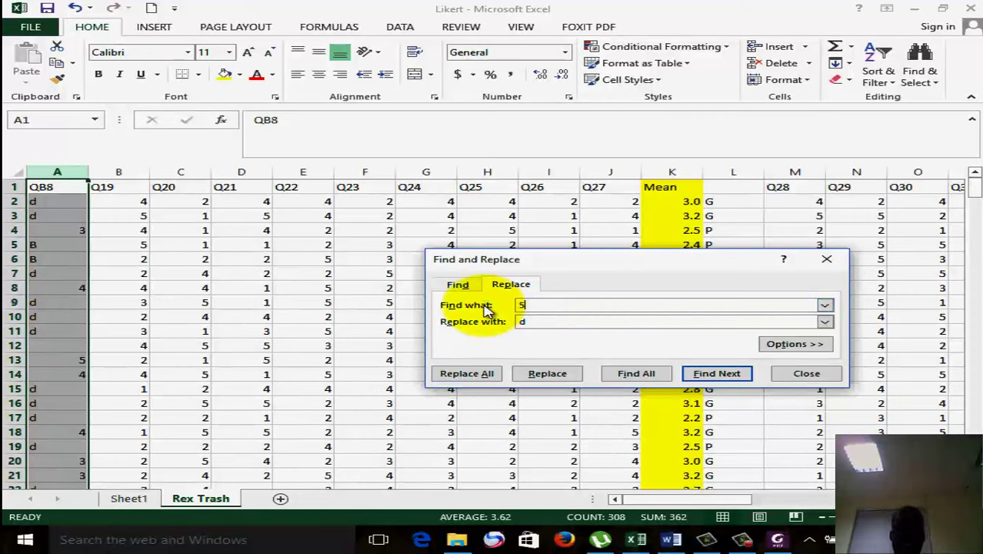
{"action": "double_click", "coordinate": [548, 323]}
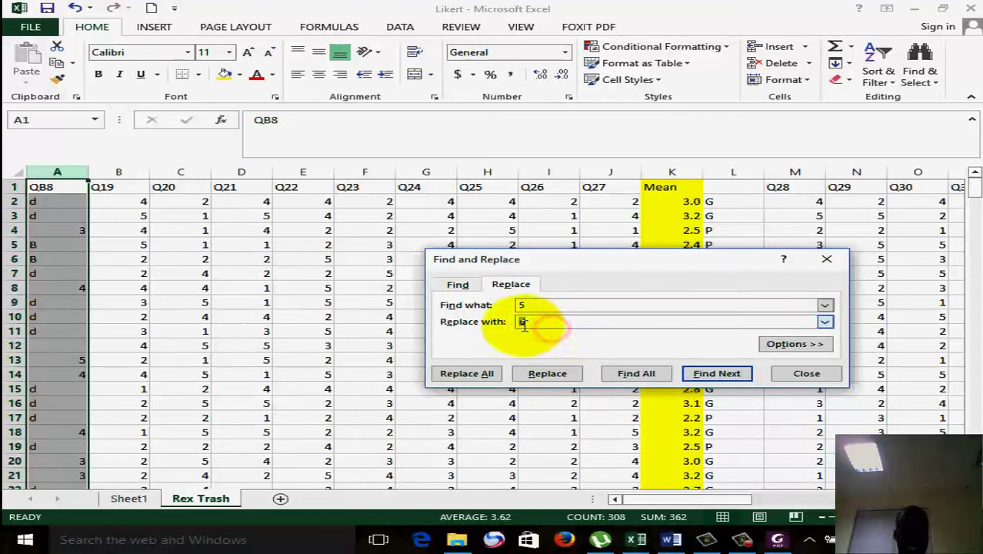
{"action": "type", "text": "1"}
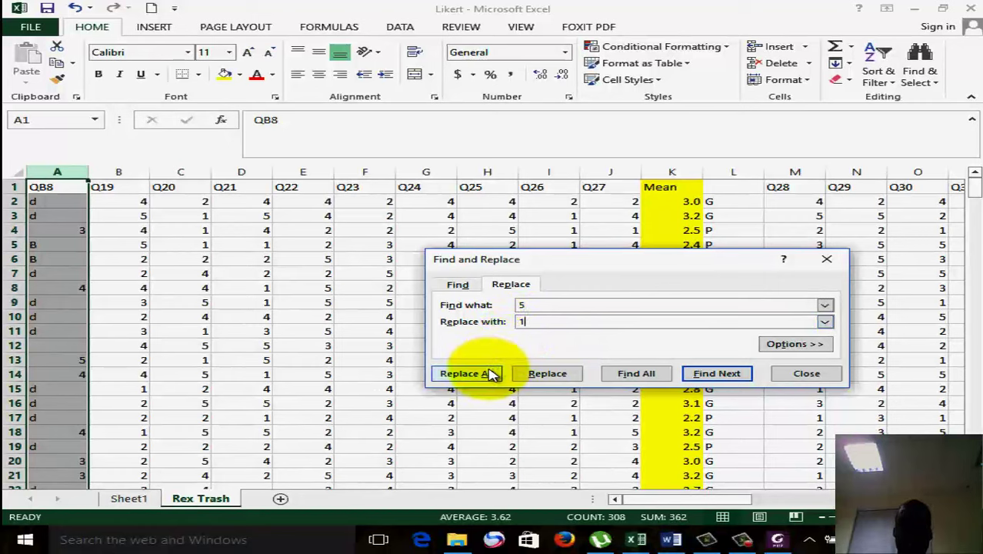
{"action": "left_click", "coordinate": [490, 373]}
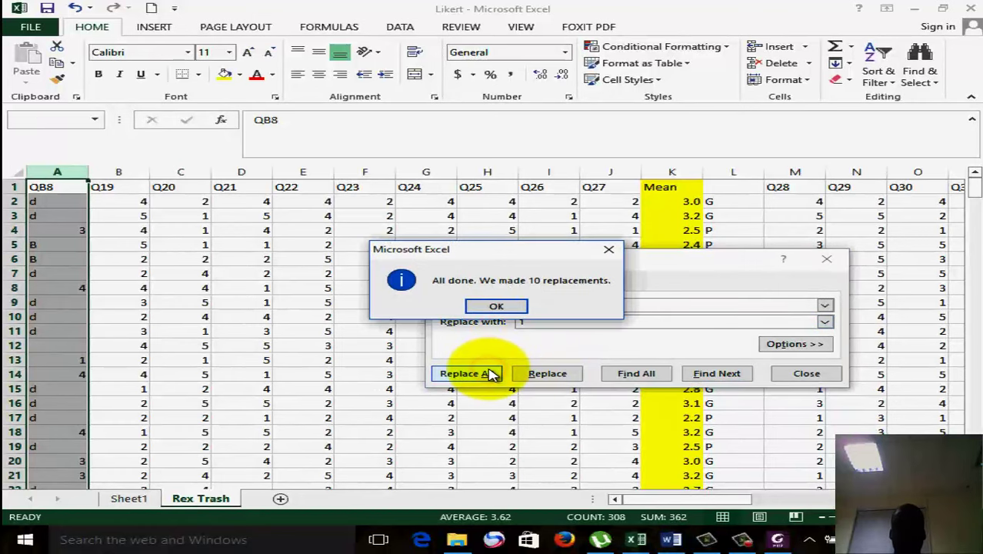
{"action": "left_click", "coordinate": [492, 305]}
- Replace every 4 in column A with 2
{"action": "double_click", "coordinate": [557, 305]}
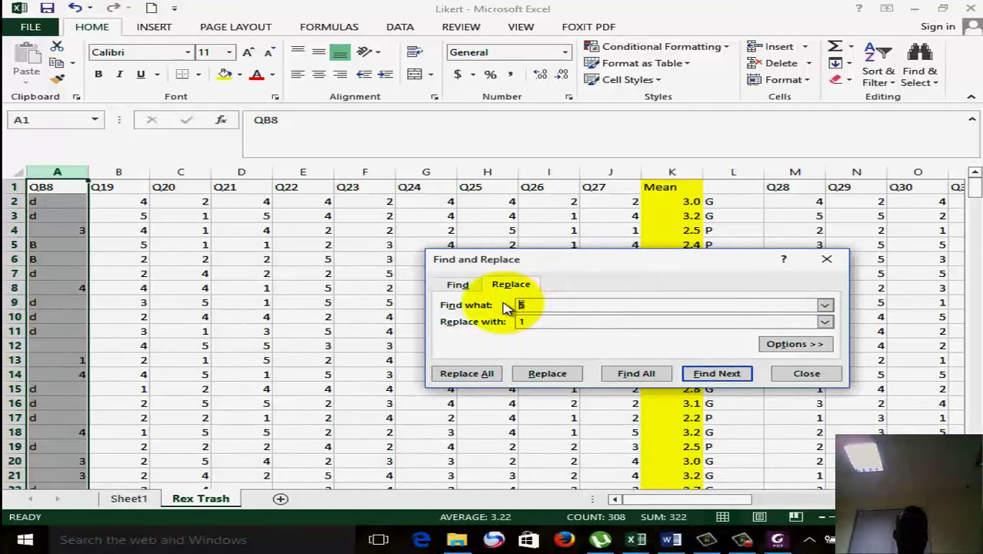
{"action": "type", "text": "4"}
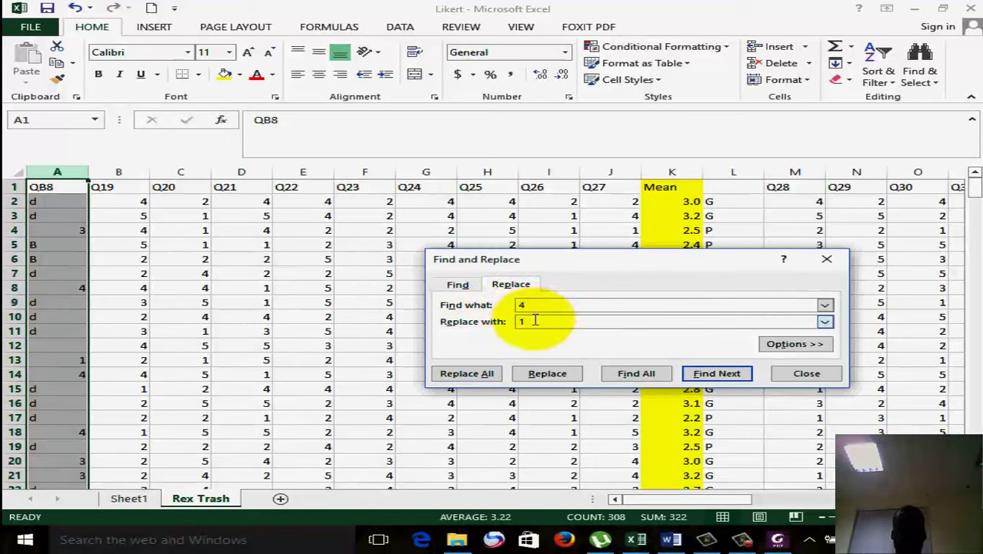
{"action": "double_click", "coordinate": [531, 322]}
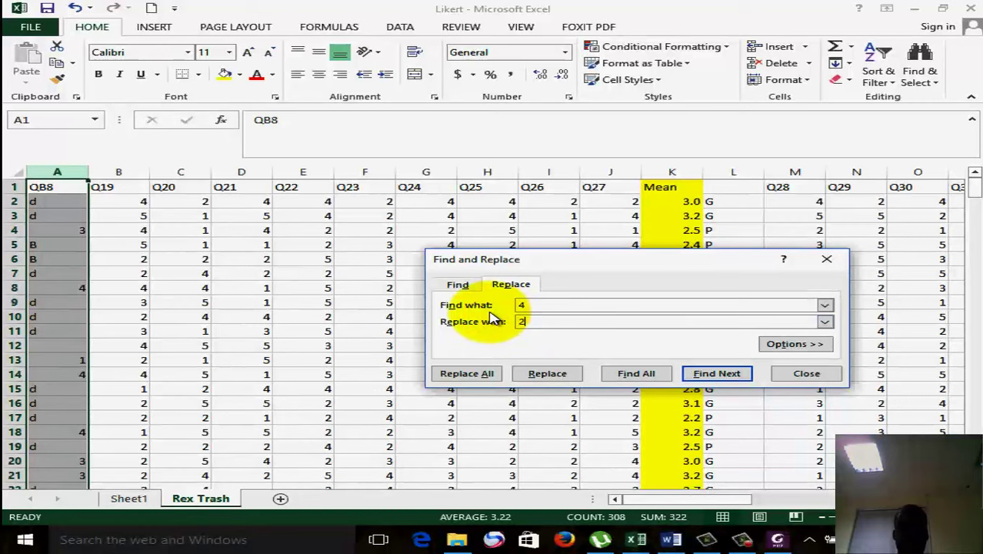
{"action": "left_click", "coordinate": [470, 373]}
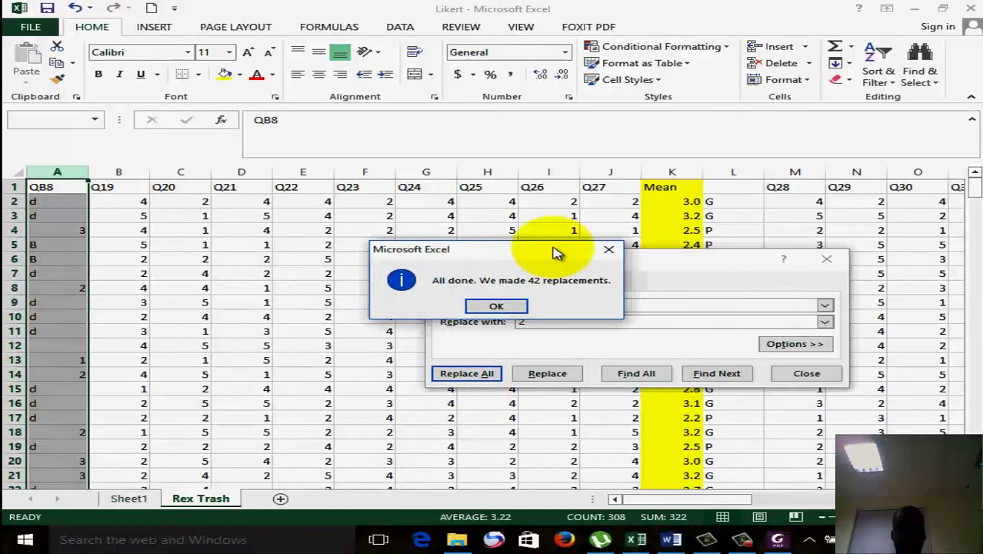
{"action": "left_click", "coordinate": [499, 306]}
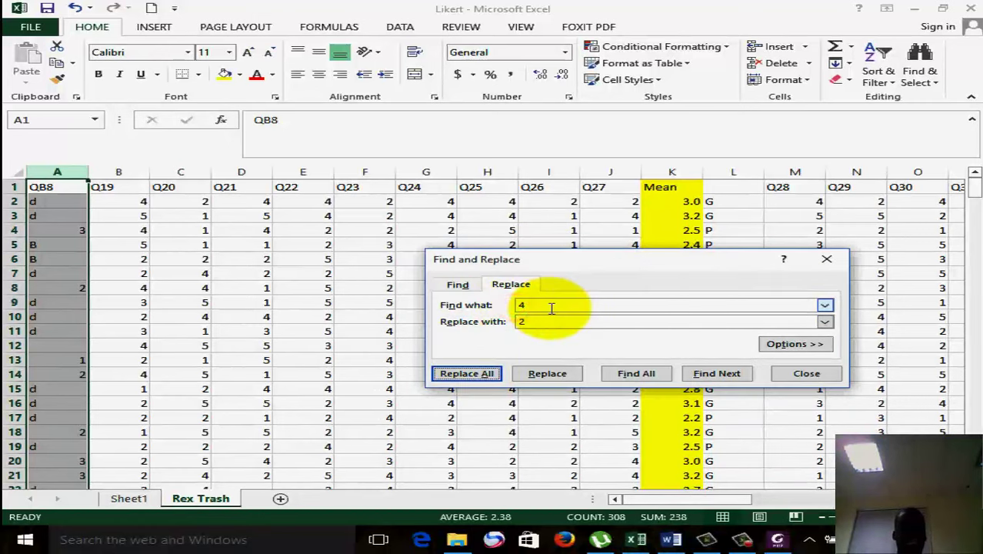
- Replace every placeholder b in column A with 5
{"action": "double_click", "coordinate": [551, 308]}
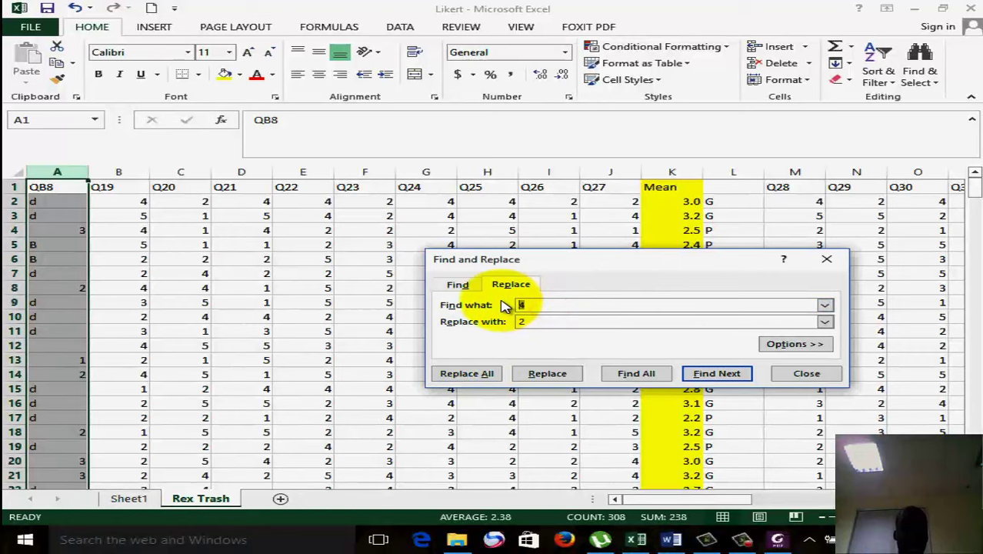
{"action": "type", "text": "b"}
{"action": "double_click", "coordinate": [538, 322]}
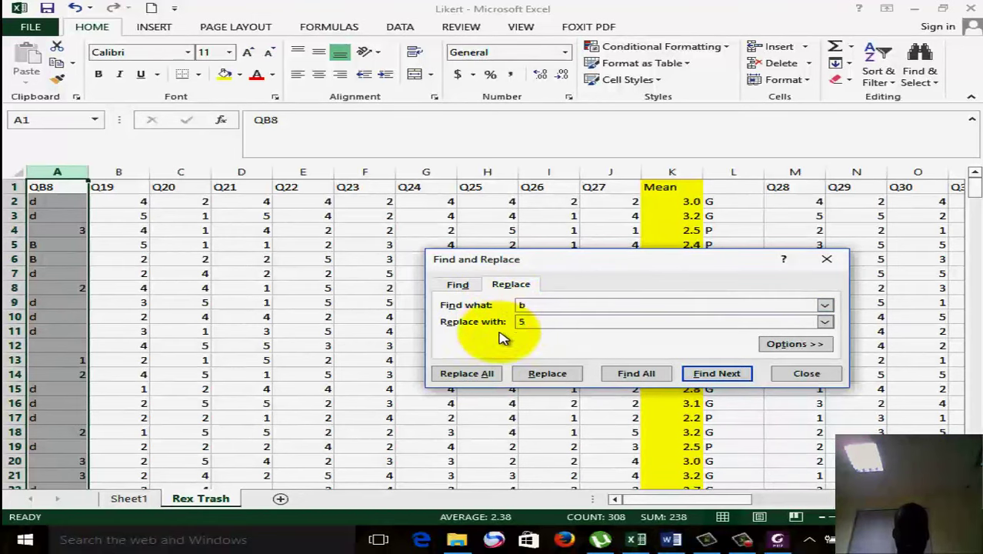
{"action": "left_click", "coordinate": [491, 373]}
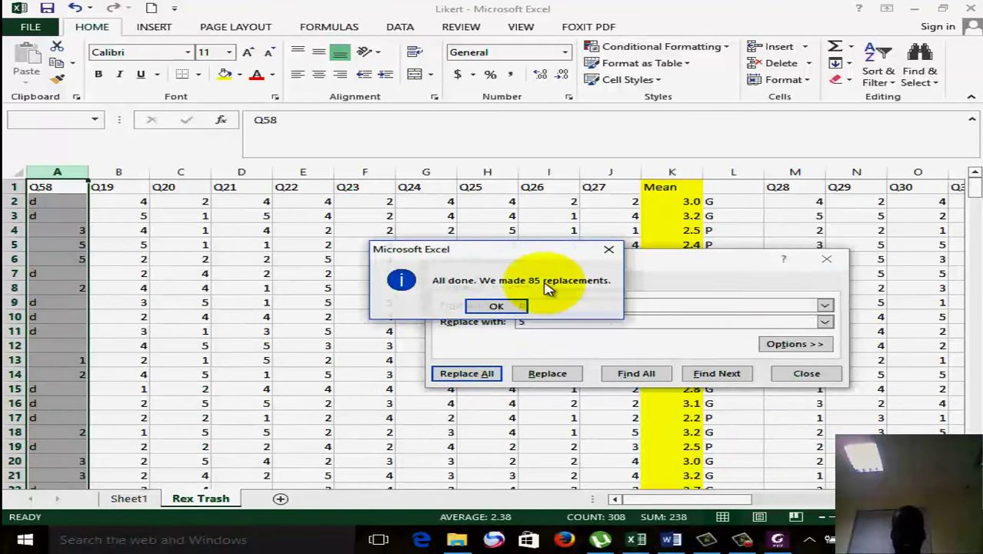
- Replace every placeholder d in column A with 4
{"action": "left_click", "coordinate": [512, 306]}
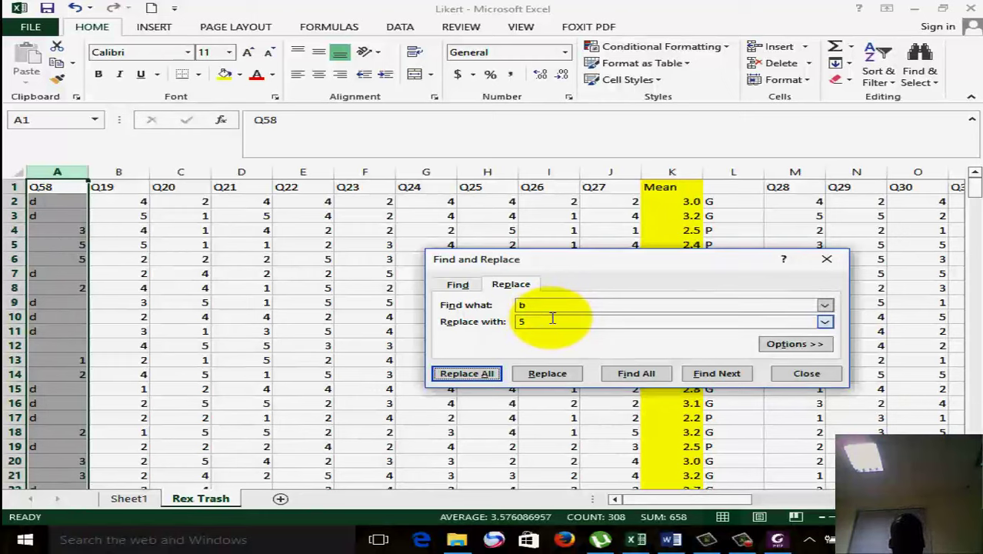
{"action": "double_click", "coordinate": [531, 305]}
{"action": "type", "text": "d"}
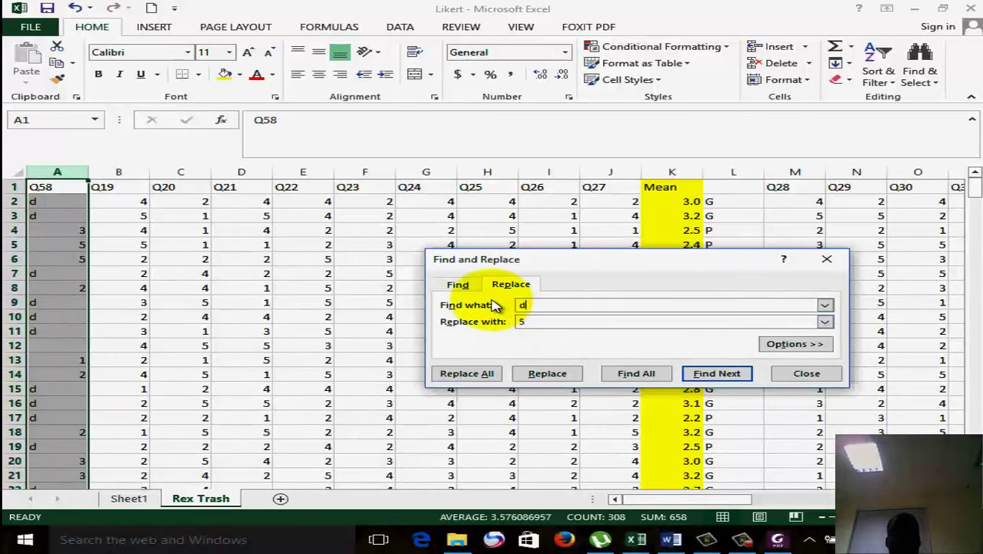
{"action": "double_click", "coordinate": [553, 320]}
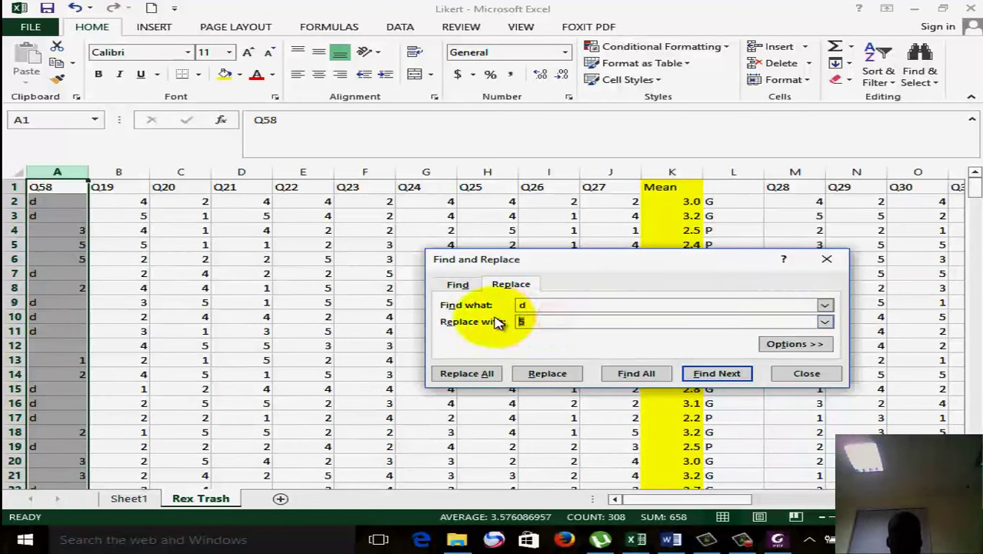
{"action": "left_click", "coordinate": [469, 373]}
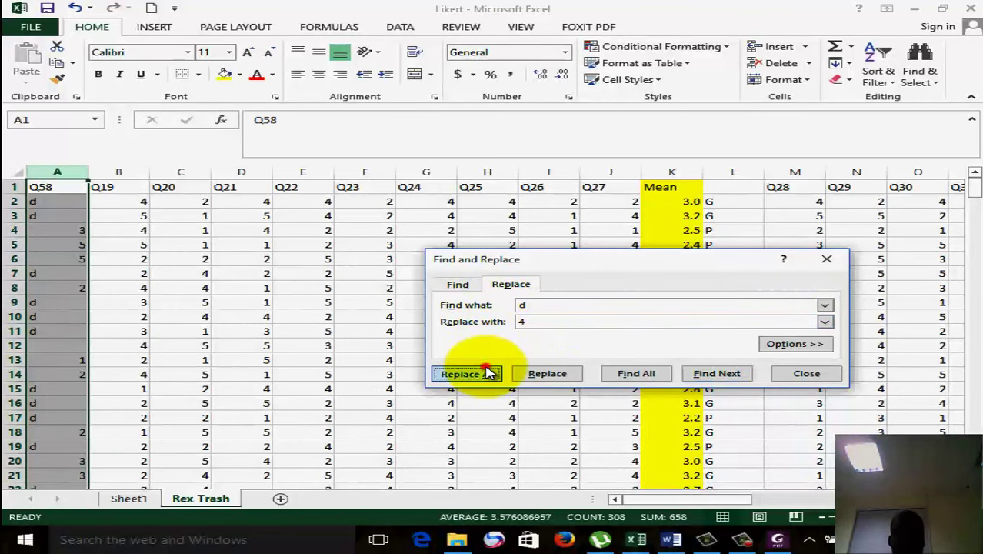
{"action": "left_click", "coordinate": [497, 305]}
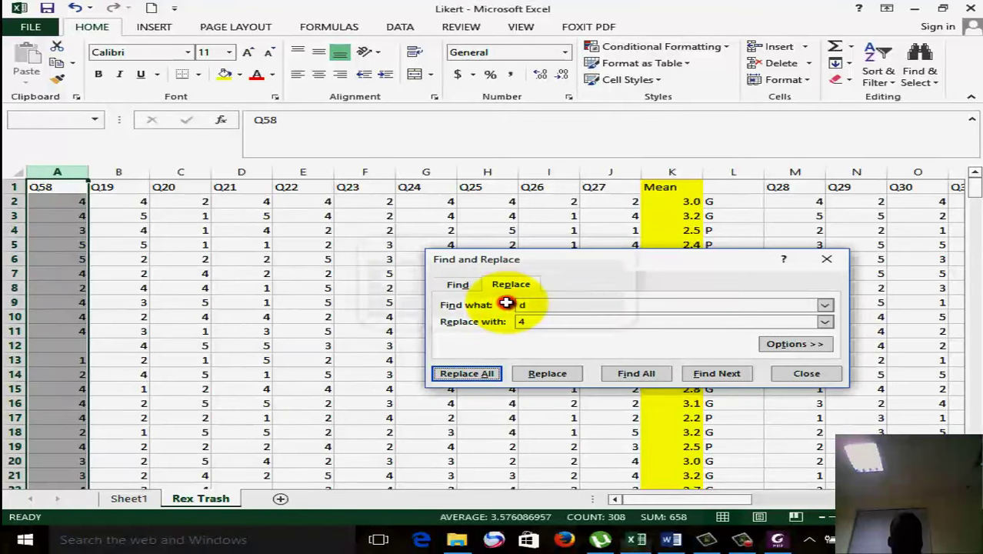
- Rename the column A header in cell A1 to Q18 and close the Find and Replace dialog
{"action": "double_click", "coordinate": [60, 187]}
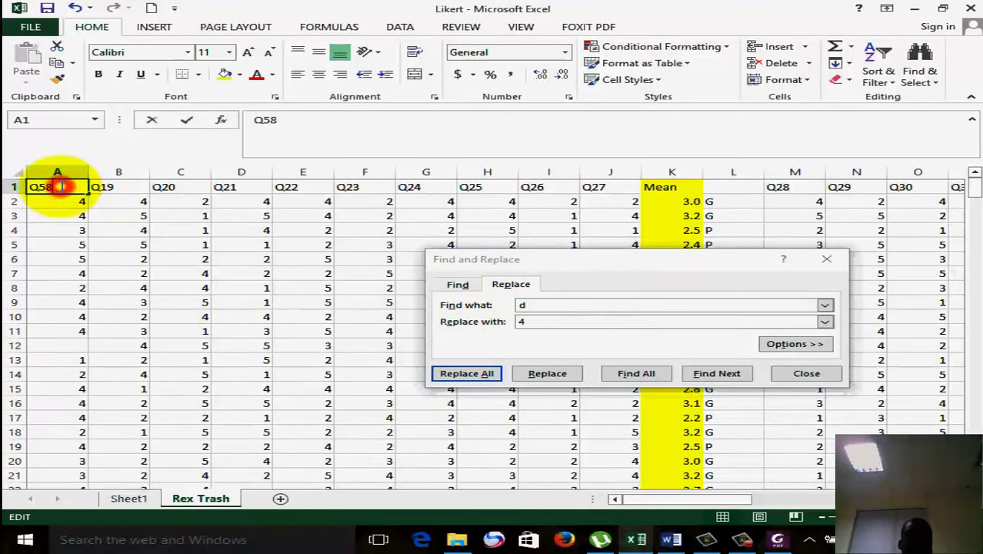
{"action": "left_click", "coordinate": [45, 186]}
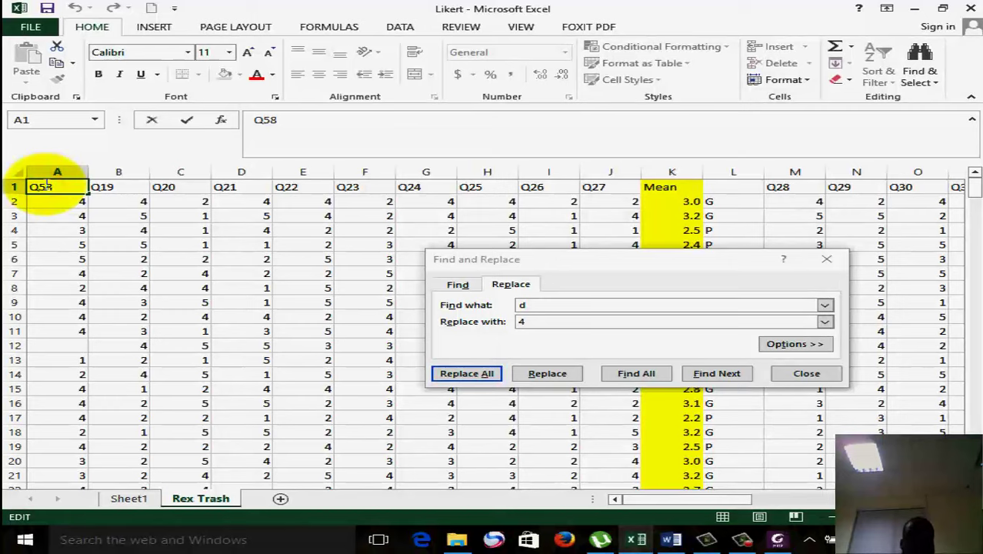
{"action": "key", "text": "BackSpace"}
{"action": "type", "text": "1"}
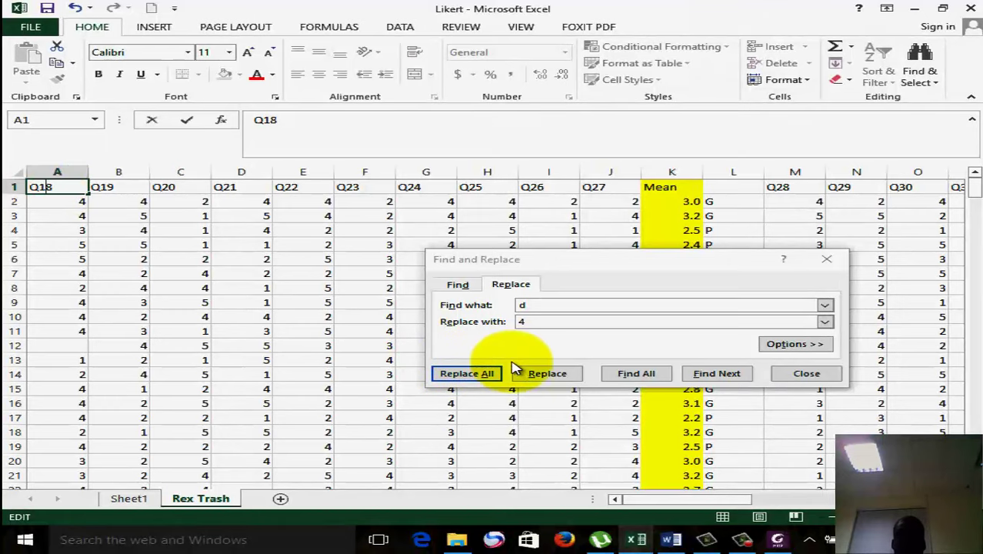
{"action": "left_click", "coordinate": [796, 375]}
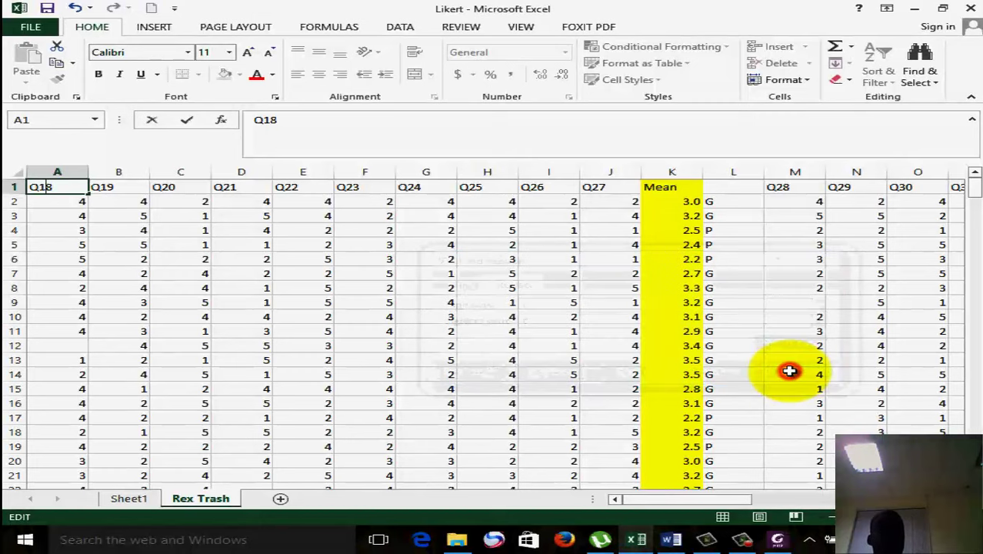
{"action": "left_click", "coordinate": [446, 312]}
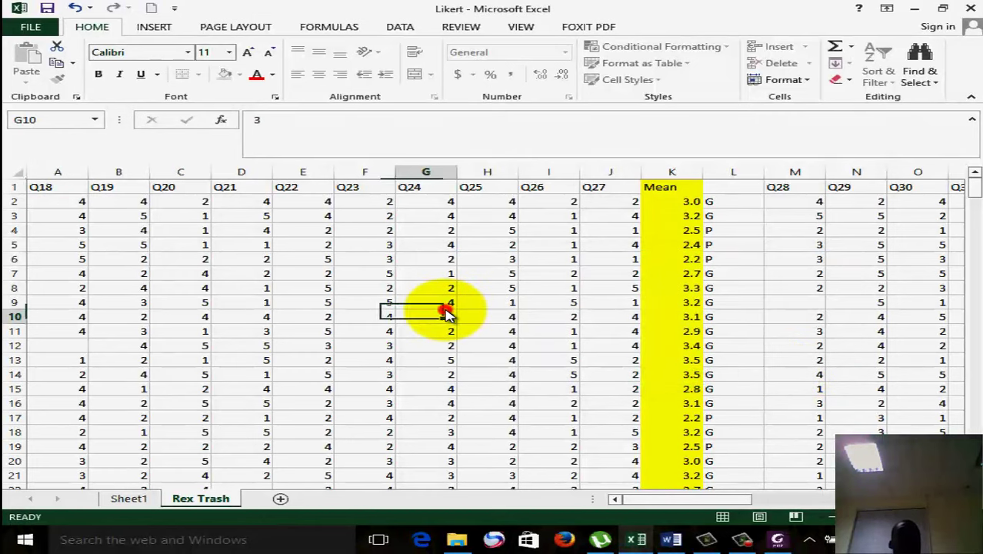
- Turn on filtering for the Q18 column
{"action": "left_click", "coordinate": [73, 166]}
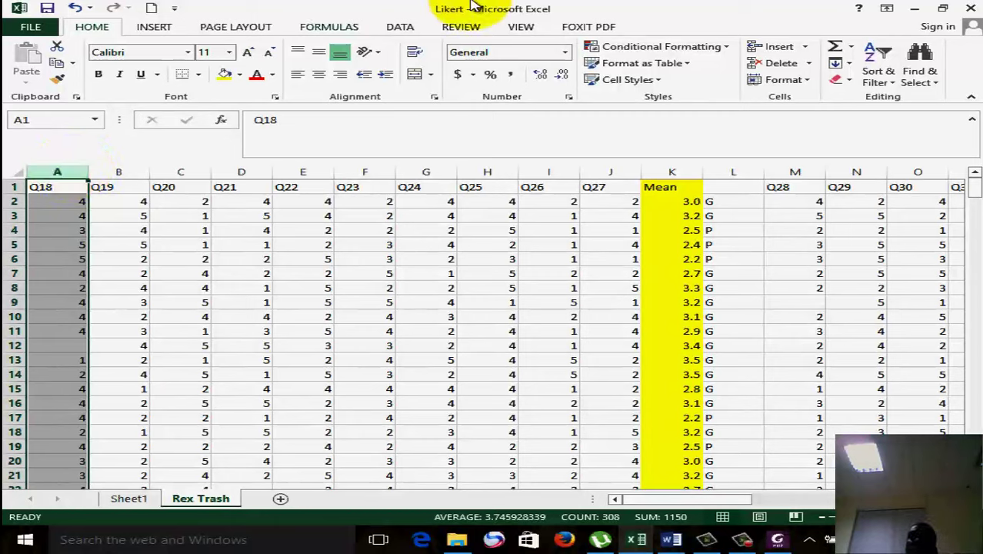
{"action": "left_click", "coordinate": [920, 66]}
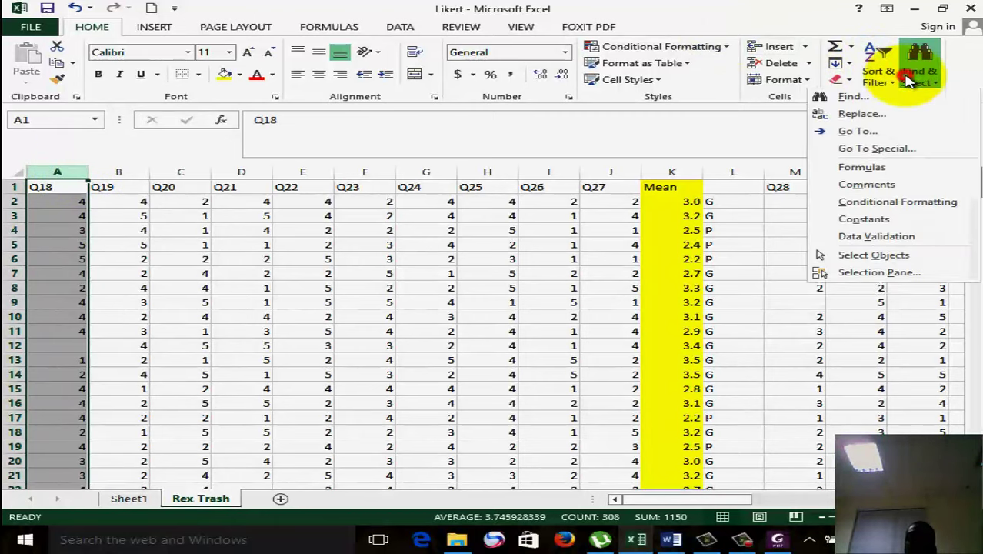
{"action": "left_click", "coordinate": [877, 79]}
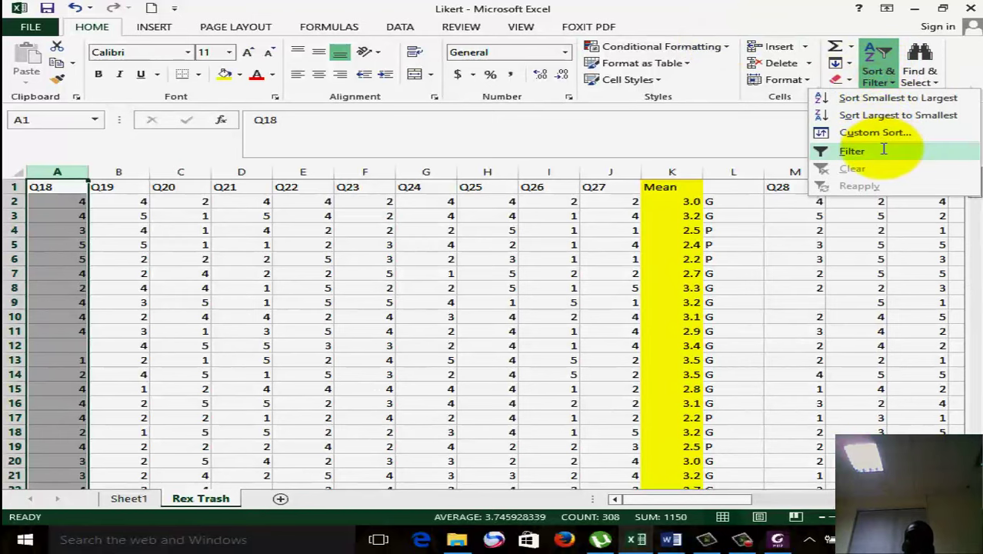
{"action": "left_click", "coordinate": [883, 146]}
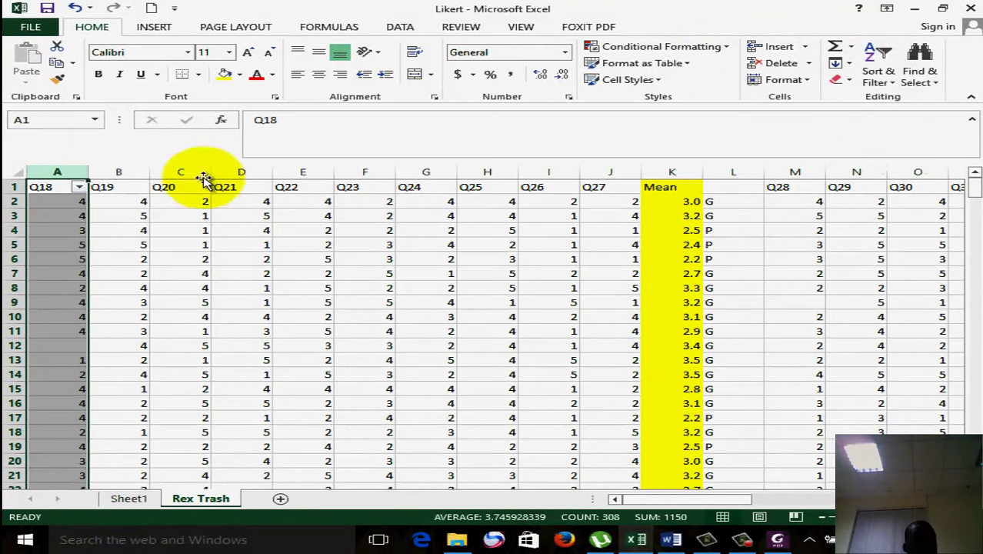
{"action": "left_click", "coordinate": [80, 188]}
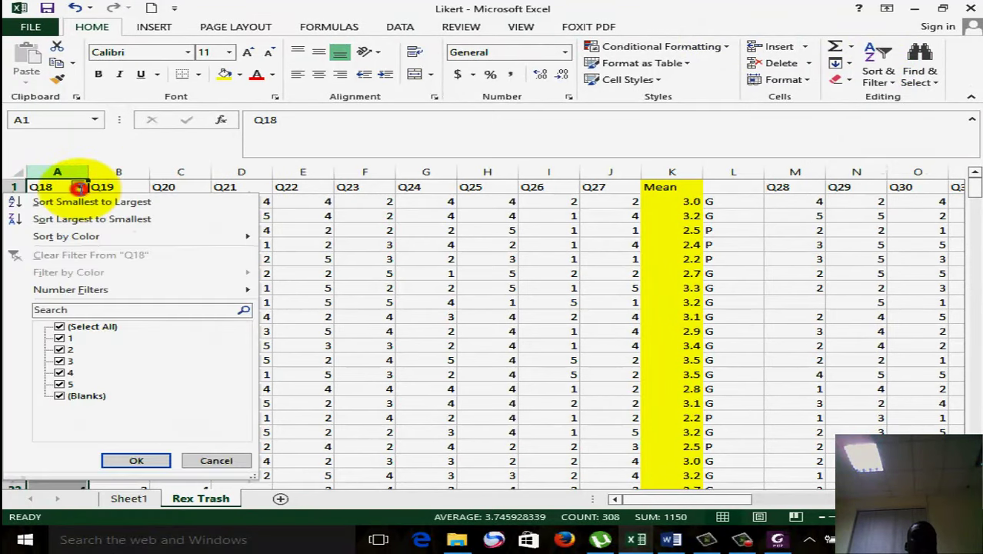
{"action": "left_click", "coordinate": [93, 327]}
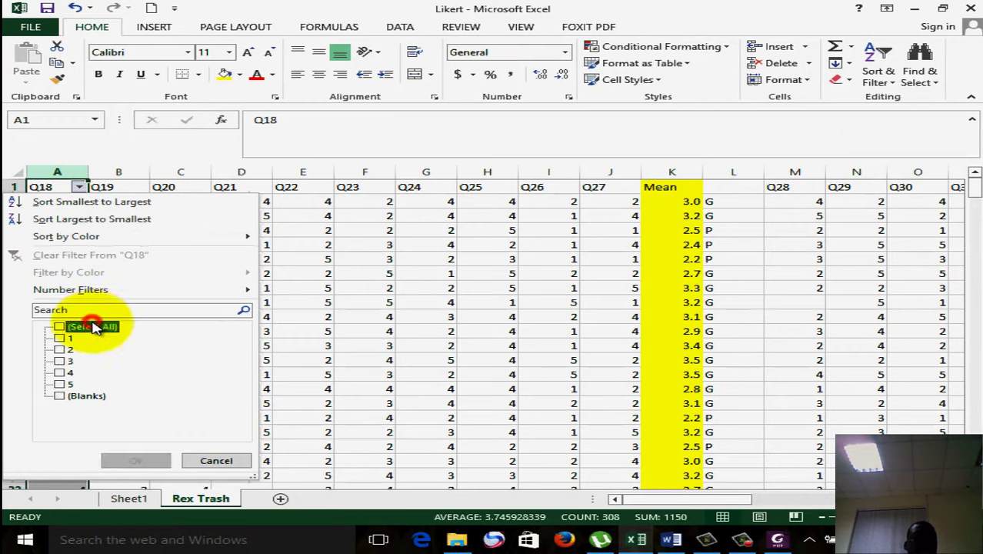
{"action": "left_click", "coordinate": [60, 372]}
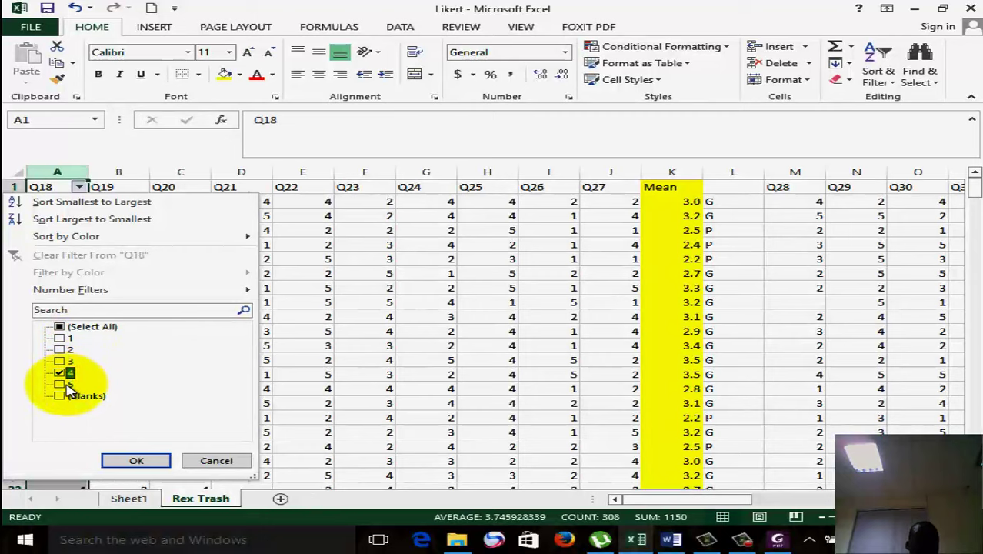
{"action": "left_click", "coordinate": [68, 384]}
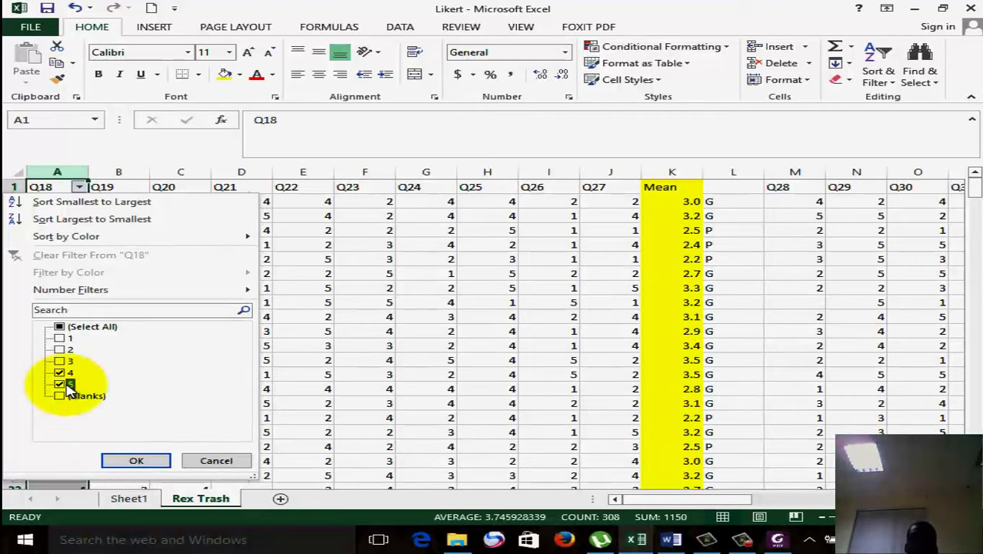
{"action": "left_click", "coordinate": [743, 540]}
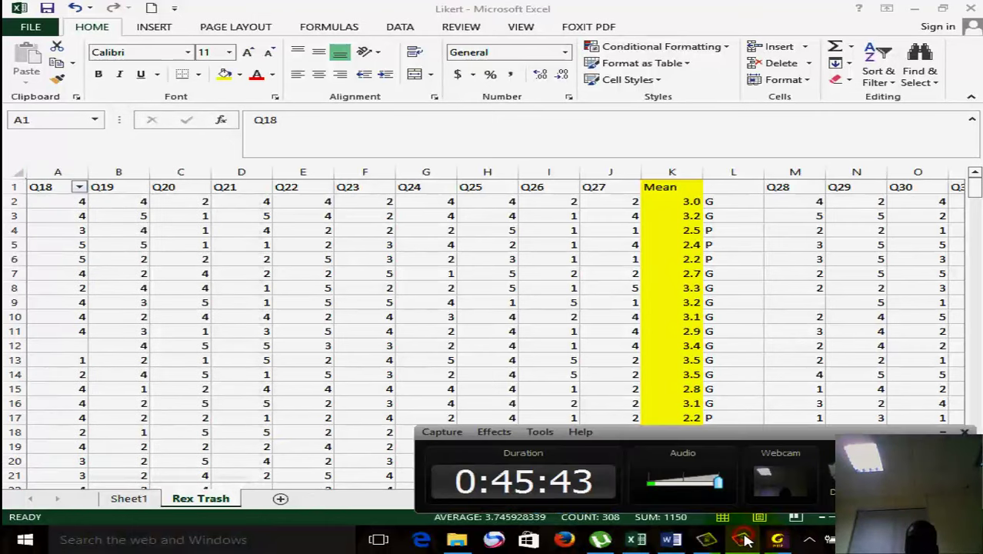
{"action": "key", "text": "F9"}
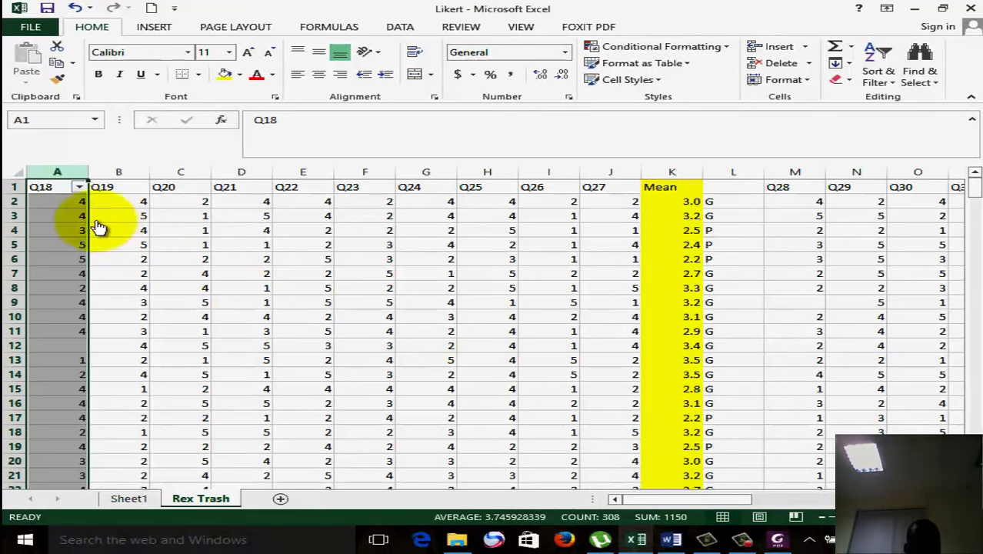
- Filter the Q18 column so that only rows with the values 4 and 5 are shown
{"action": "left_click", "coordinate": [79, 187]}
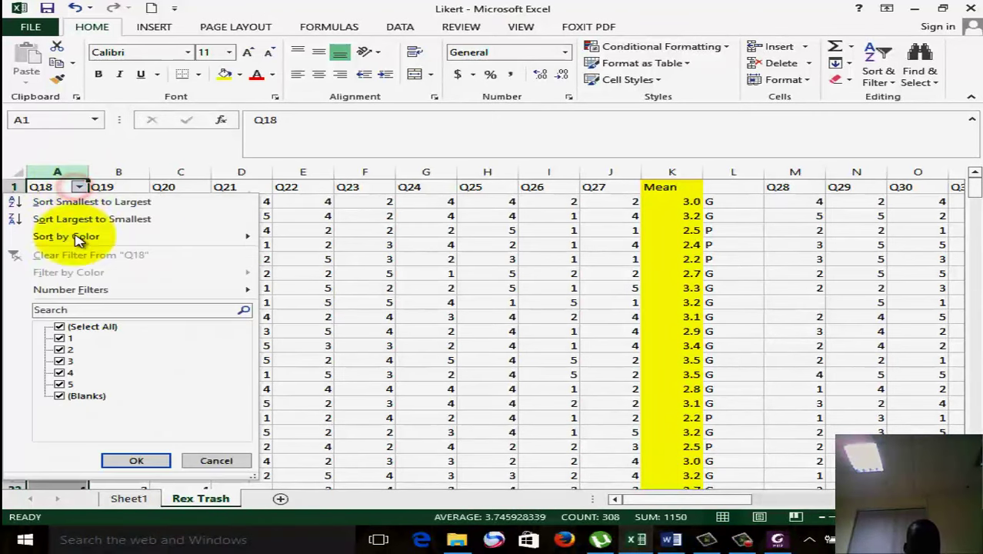
{"action": "left_click", "coordinate": [68, 330]}
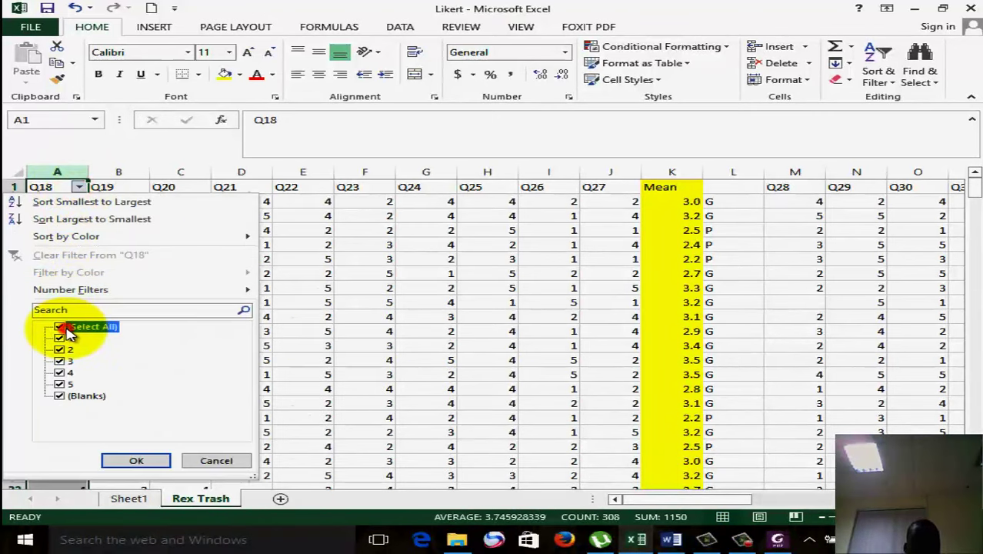
{"action": "left_click", "coordinate": [60, 373]}
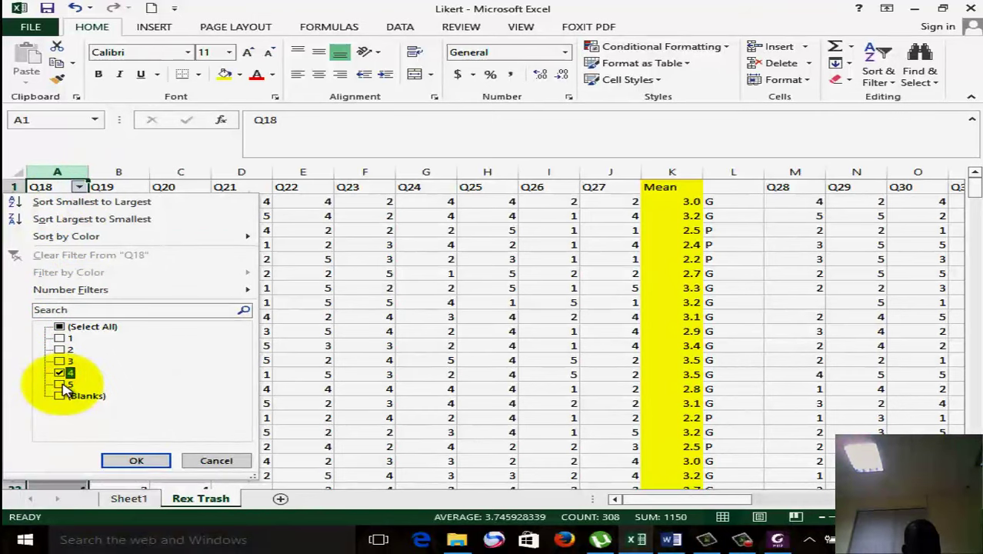
{"action": "left_click", "coordinate": [60, 384]}
{"action": "left_click", "coordinate": [137, 460]}
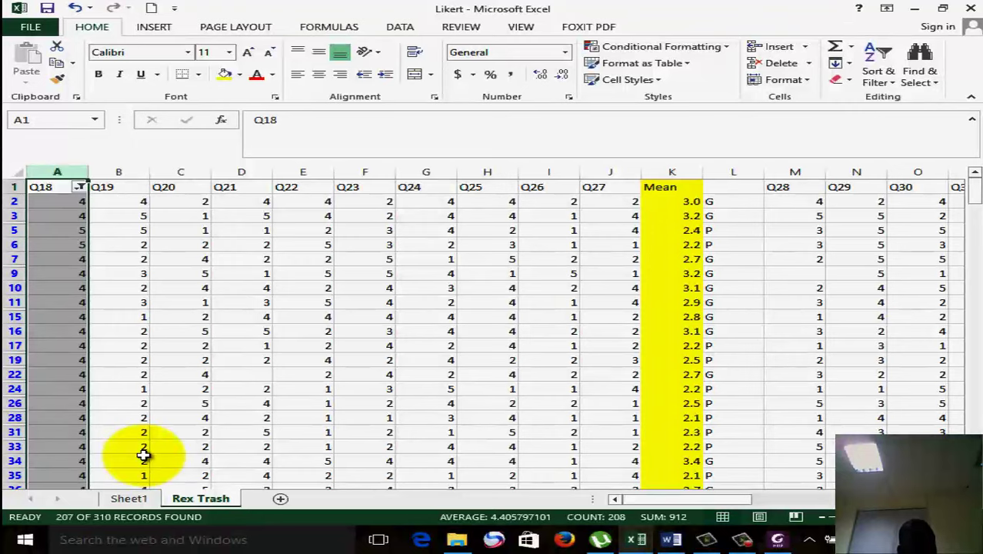
- Add a new worksheet and calculate the percentage in cell A1 with =207/310*100
{"action": "left_click", "coordinate": [280, 498]}
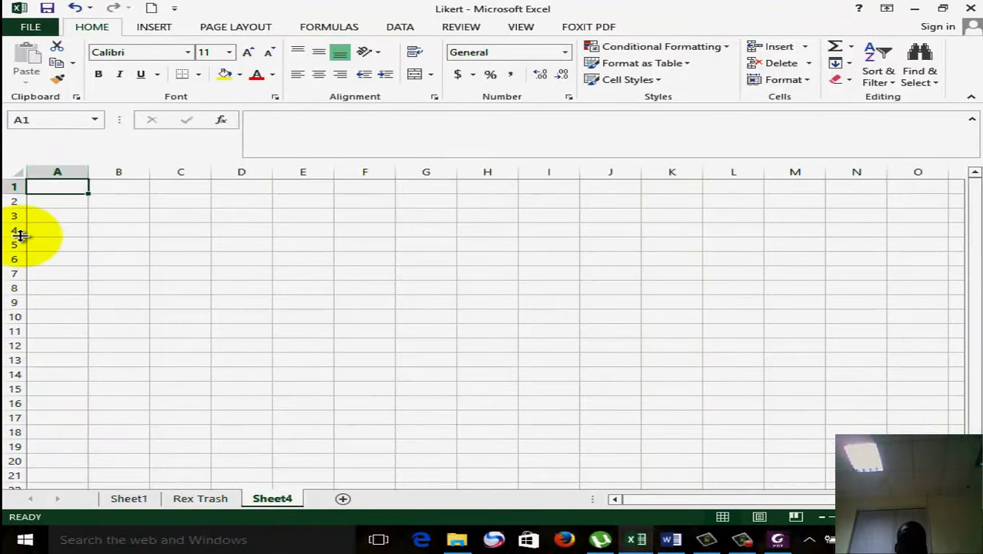
{"action": "type", "text": "=2"}
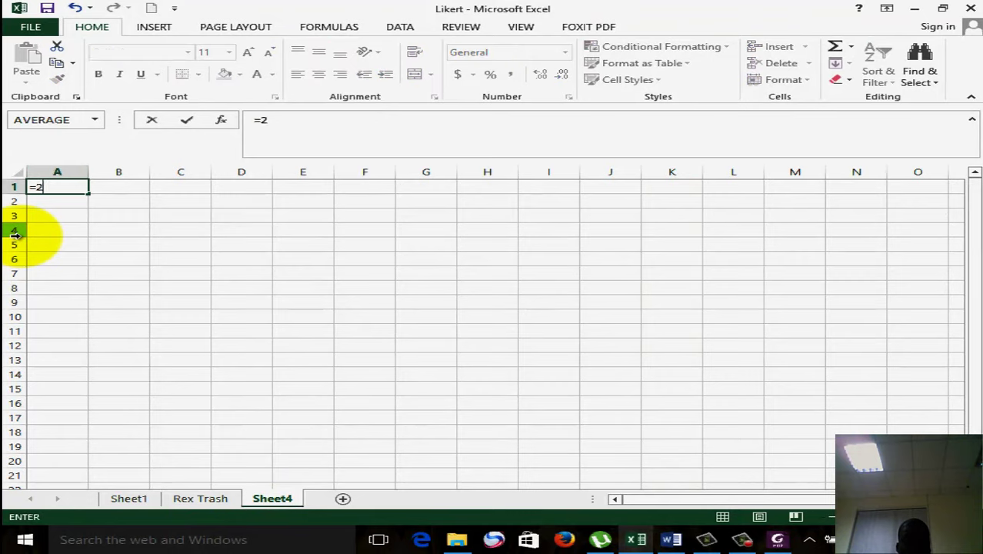
{"action": "type", "text": "07/"}
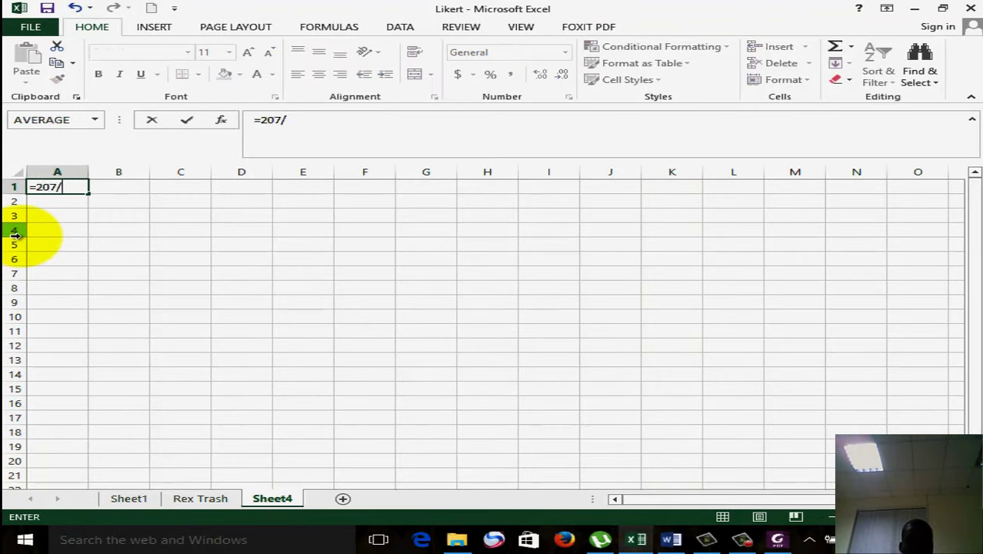
{"action": "type", "text": "310"}
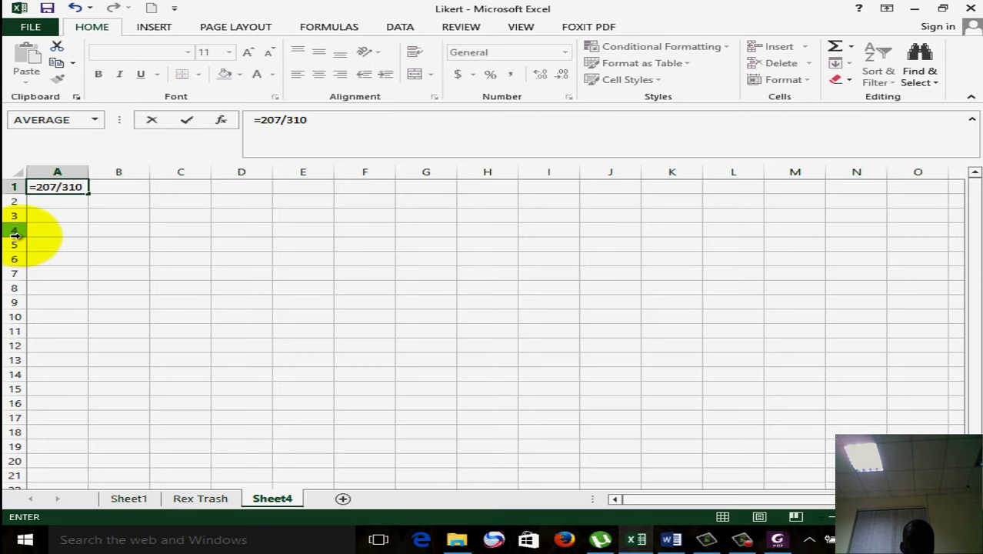
{"action": "type", "text": "*100"}
{"action": "key", "text": "Return"}
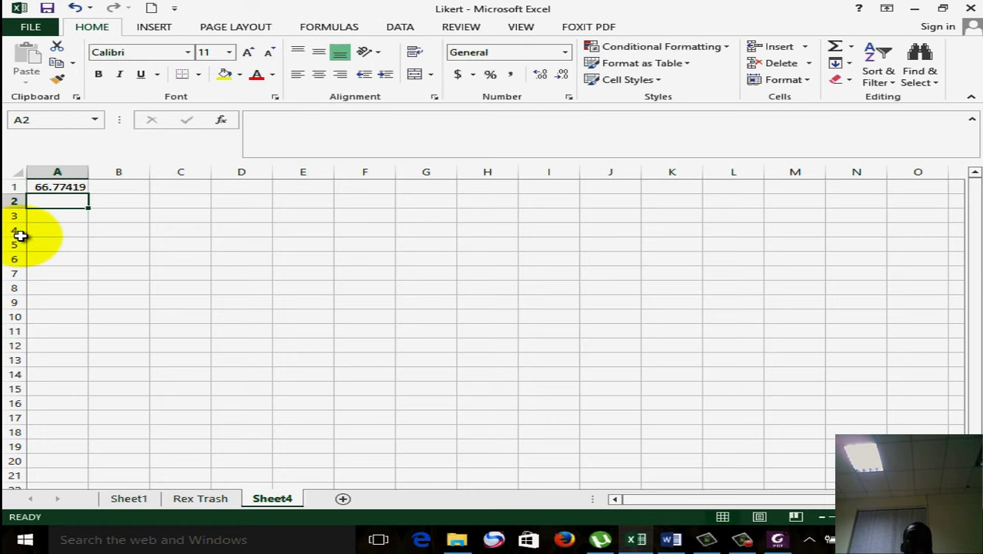
{"action": "left_click", "coordinate": [261, 352]}
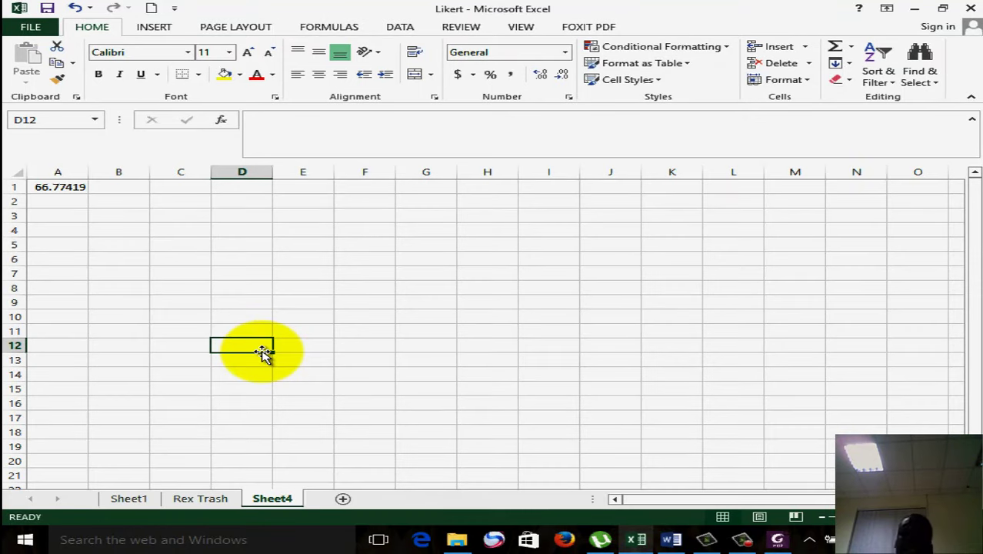
- Copy the Q18 to Q27 columns from the Rex Trash sheet into a new worksheet starting at cell A1
{"action": "left_click", "coordinate": [781, 538]}
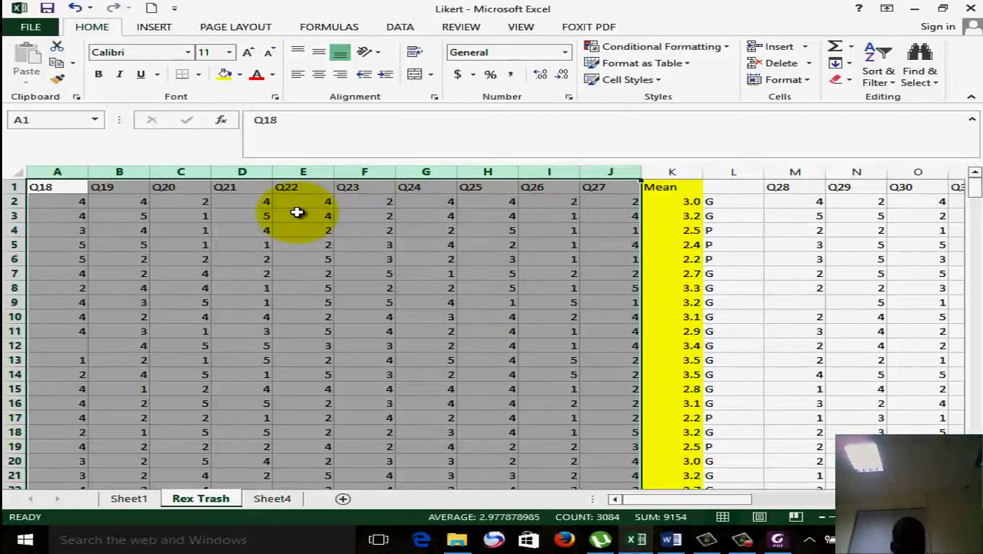
{"action": "key", "text": "ctrl+c"}
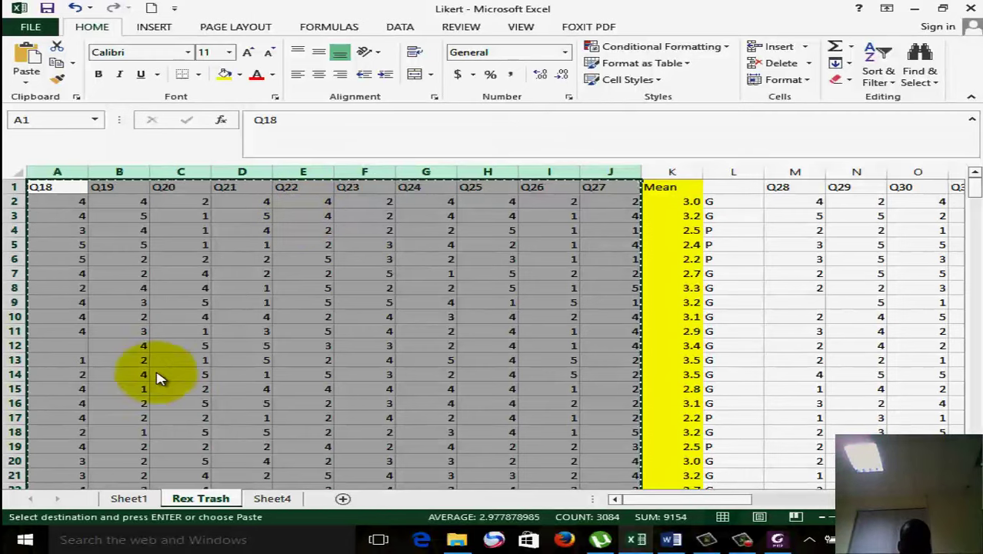
{"action": "left_click", "coordinate": [344, 499]}
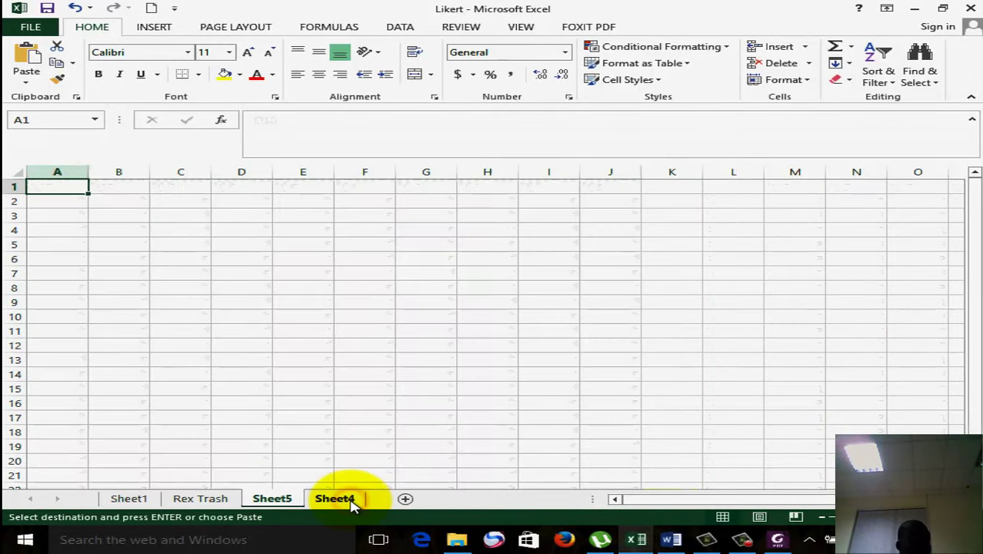
{"action": "left_click", "coordinate": [60, 185]}
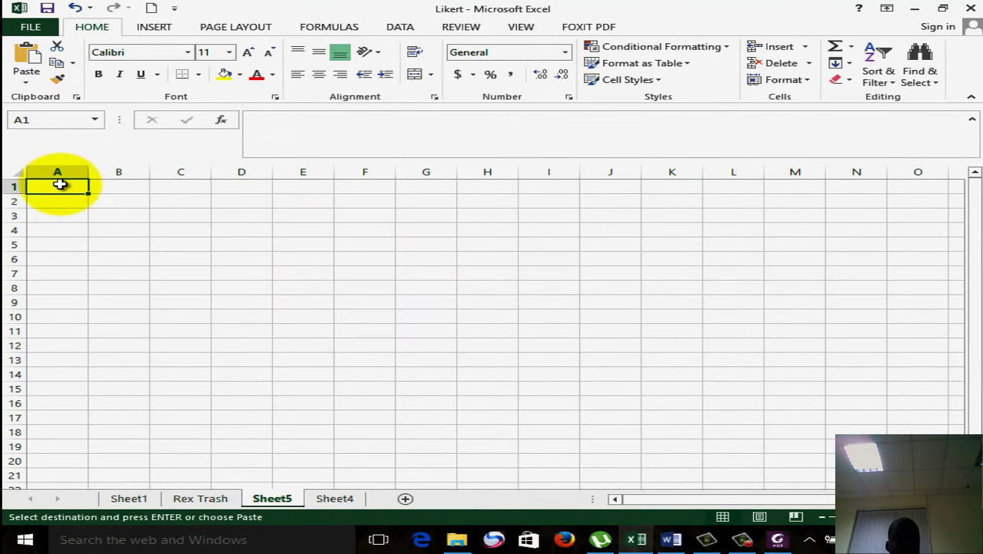
{"action": "key", "text": "ctrl+v"}
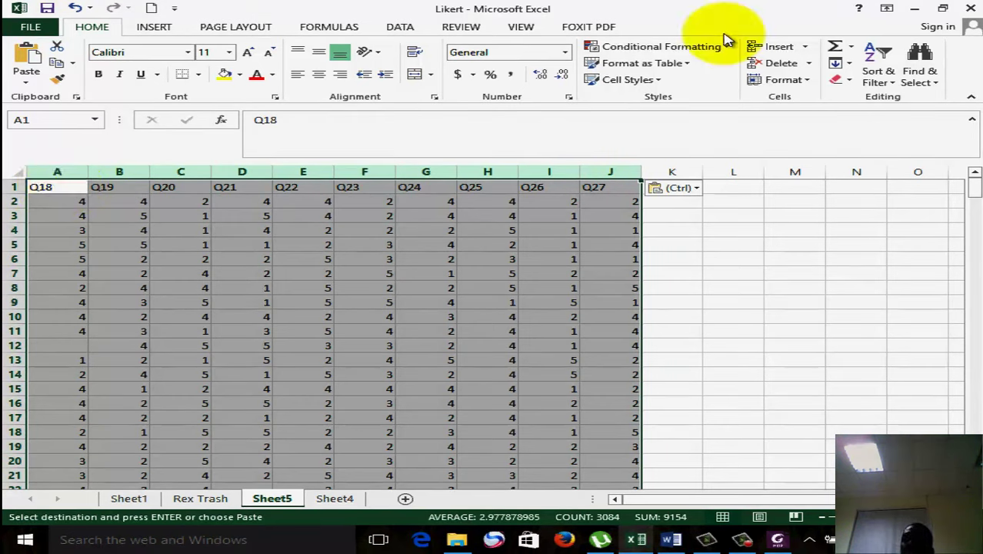
- Replace every 1 with 0 throughout the copied Q18 to Q27 data on Sheet5
{"action": "left_click", "coordinate": [924, 83]}
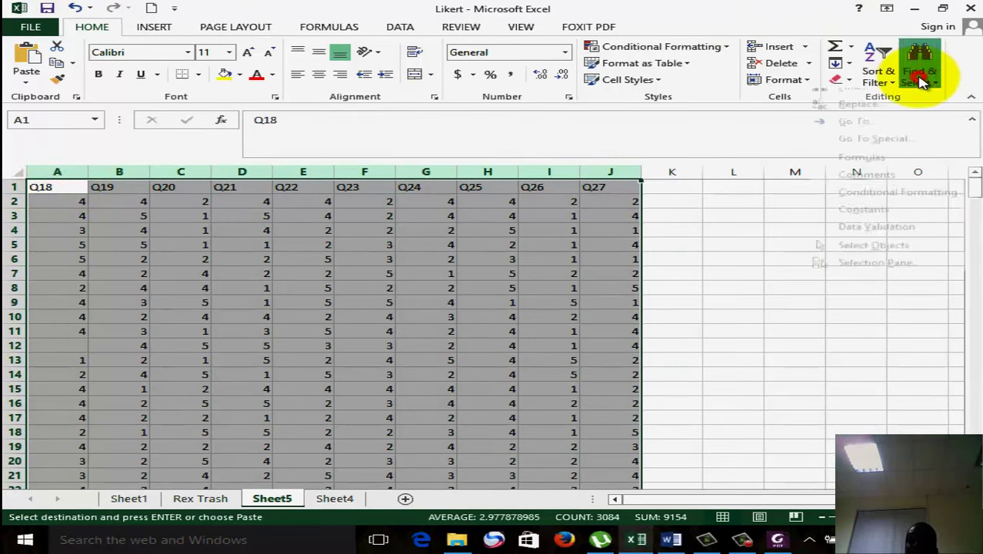
{"action": "left_click", "coordinate": [882, 116]}
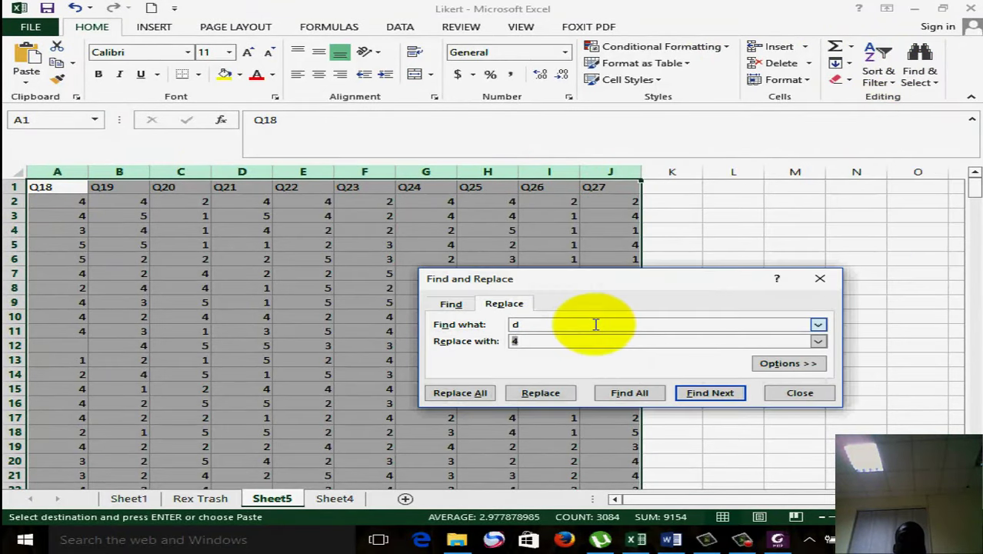
{"action": "double_click", "coordinate": [596, 324]}
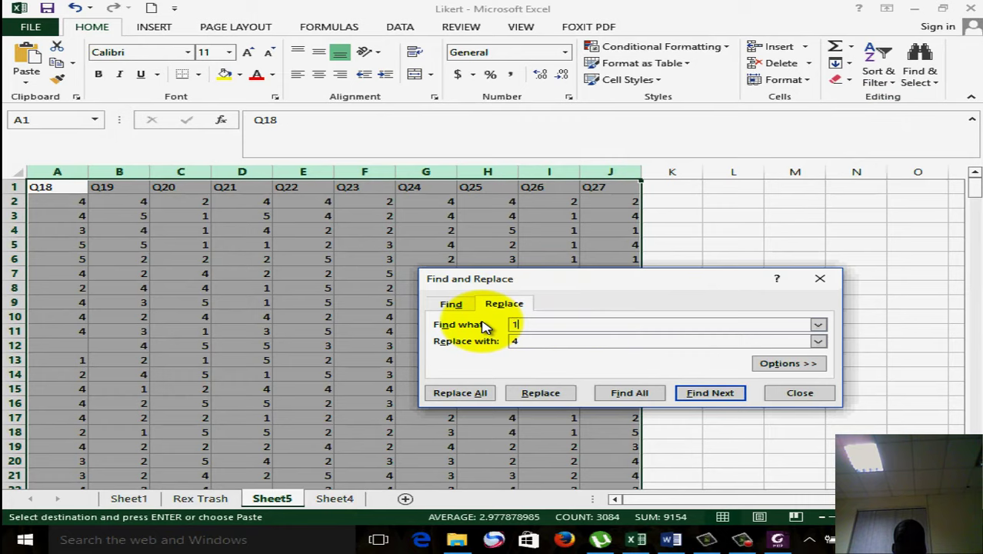
{"action": "type", "text": "1"}
{"action": "double_click", "coordinate": [552, 342]}
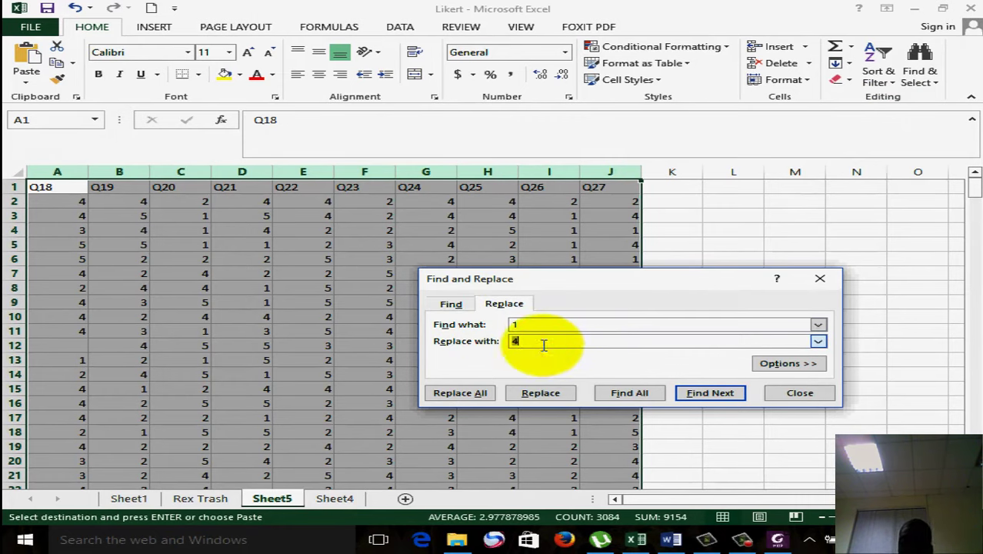
{"action": "left_click", "coordinate": [488, 394]}
{"action": "left_click", "coordinate": [501, 305]}
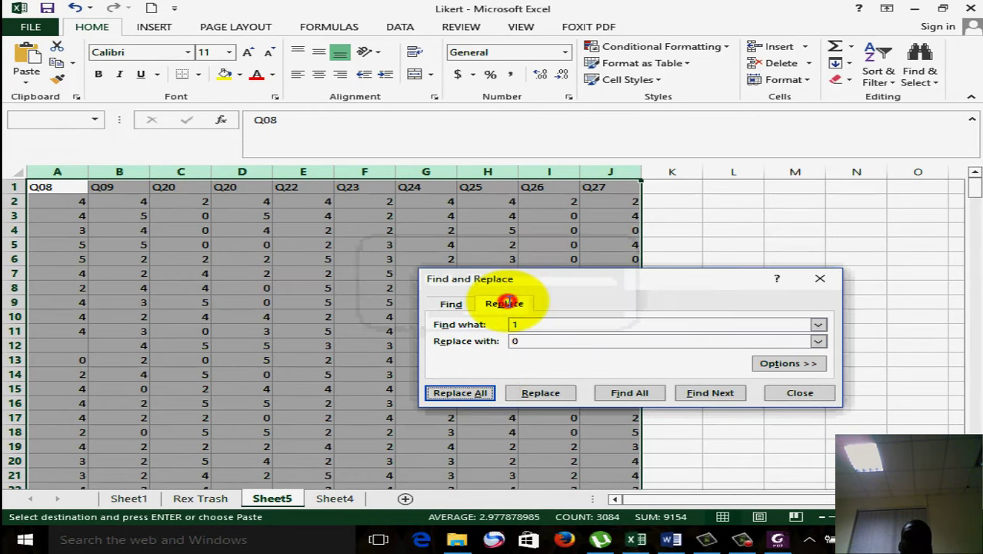
- Replace every 2 and then every 3 with 0 in the selected questionnaire data
{"action": "double_click", "coordinate": [547, 324]}
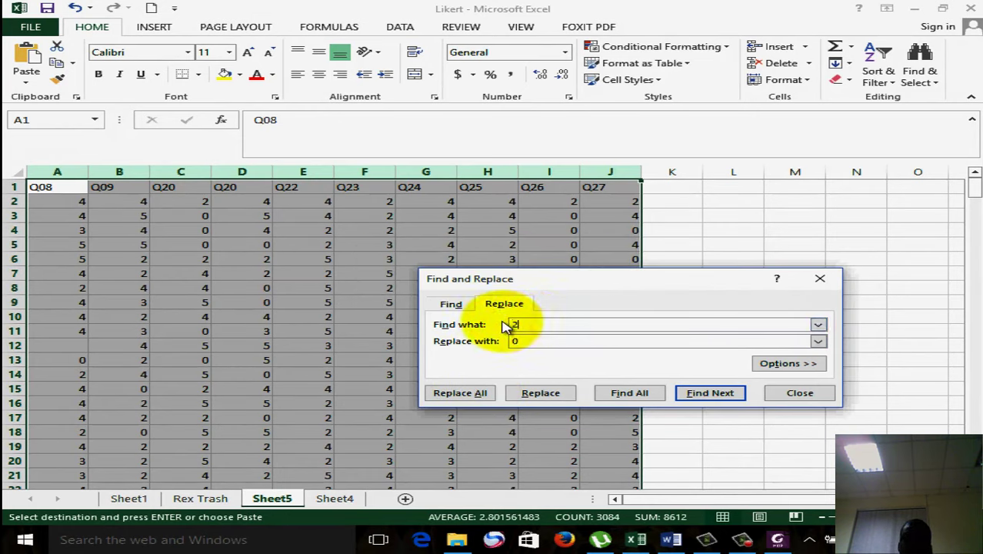
{"action": "type", "text": "2"}
{"action": "left_click", "coordinate": [472, 394]}
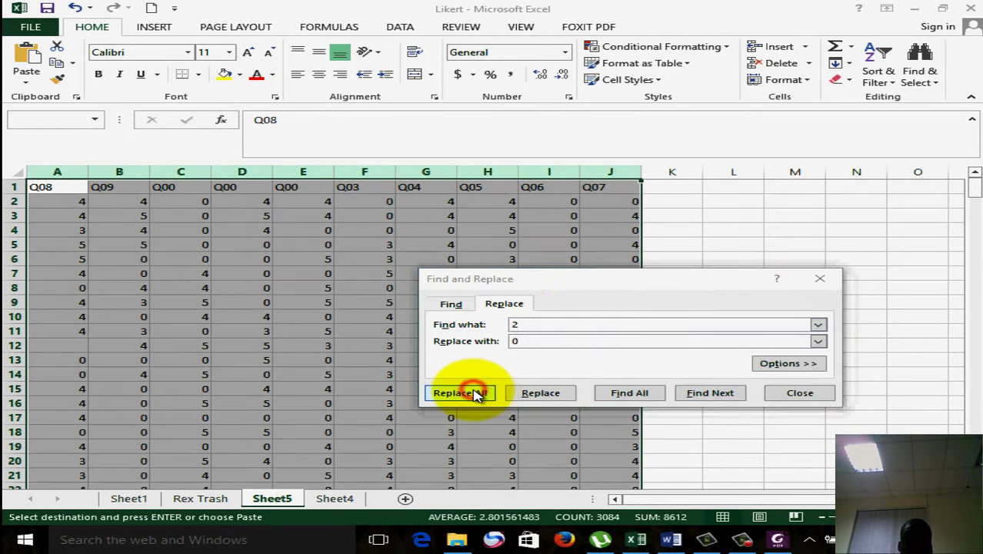
{"action": "left_click", "coordinate": [504, 302]}
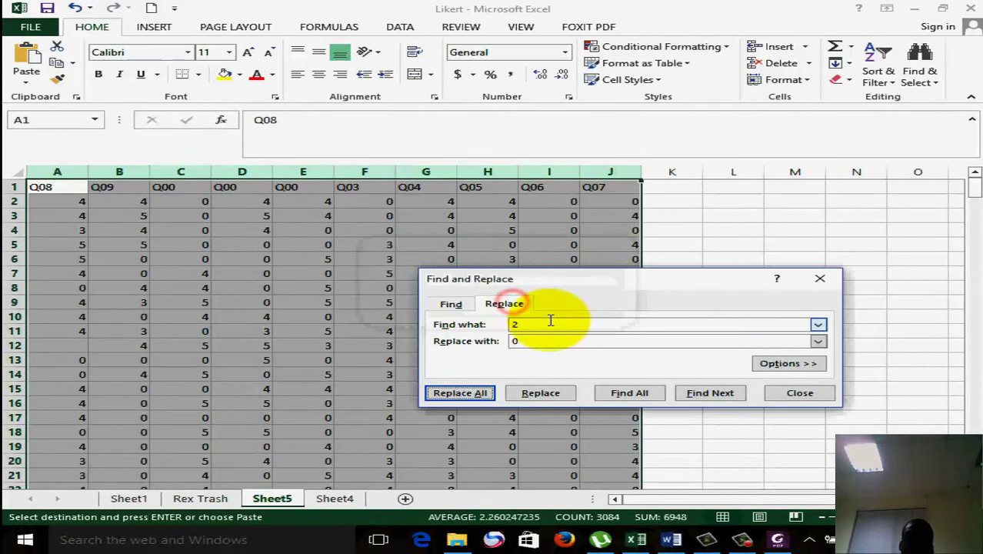
{"action": "double_click", "coordinate": [551, 322]}
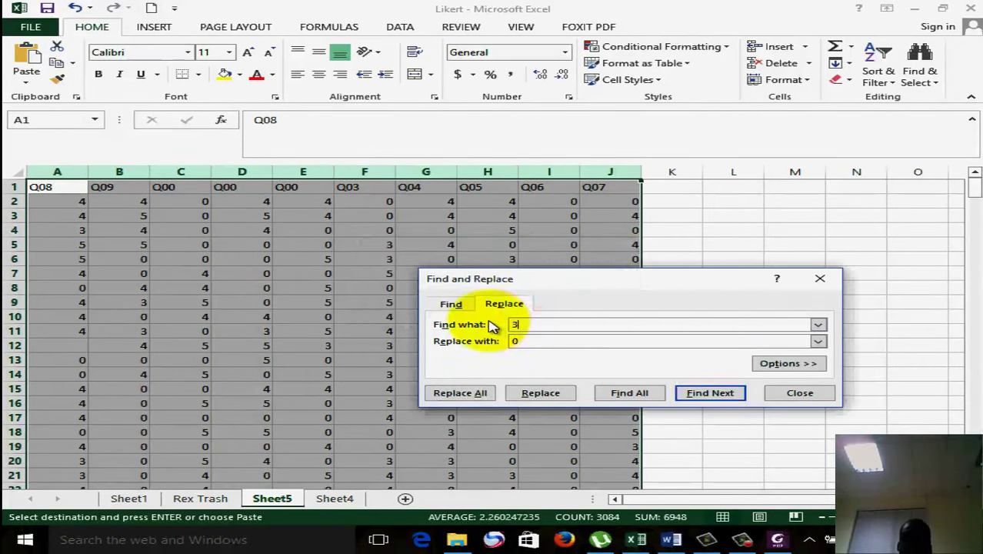
{"action": "type", "text": "3"}
{"action": "left_click", "coordinate": [469, 396]}
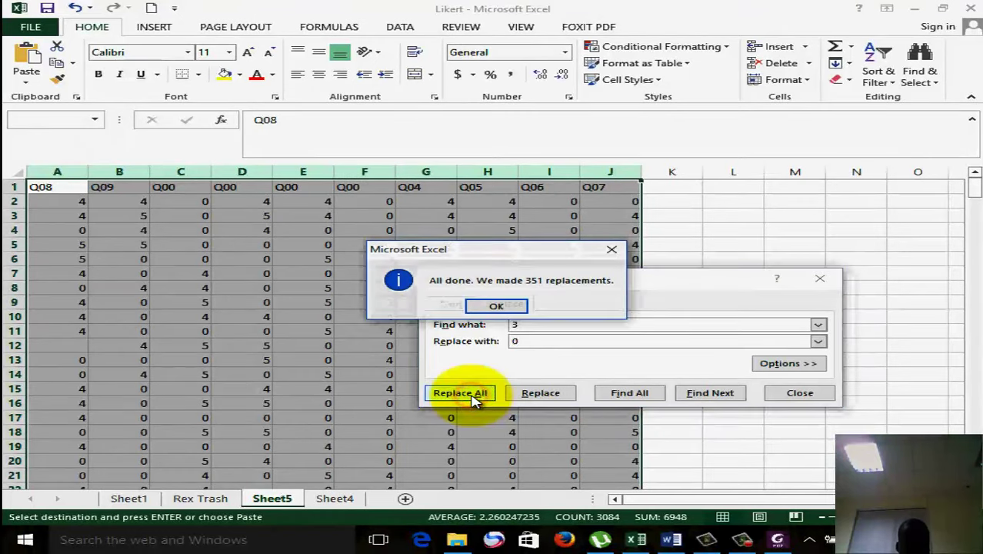
{"action": "left_click", "coordinate": [504, 304]}
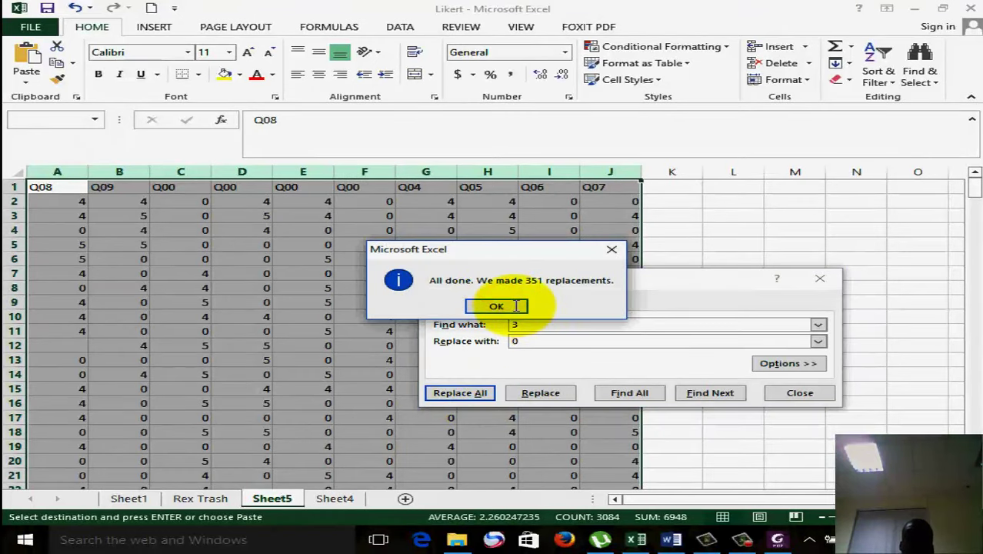
- Replace every 4 with 1 in the selected questionnaire data
{"action": "double_click", "coordinate": [530, 324]}
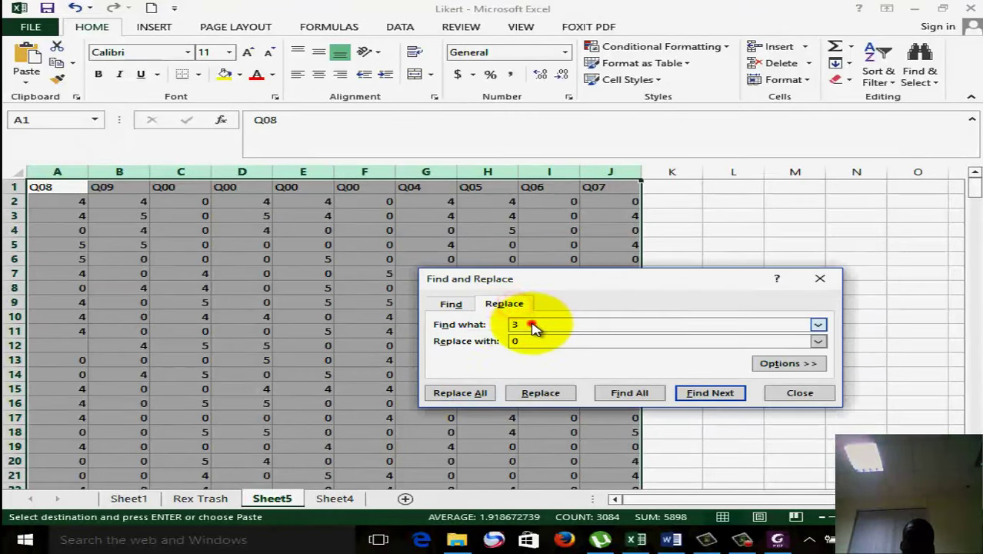
{"action": "type", "text": "4"}
{"action": "double_click", "coordinate": [517, 341]}
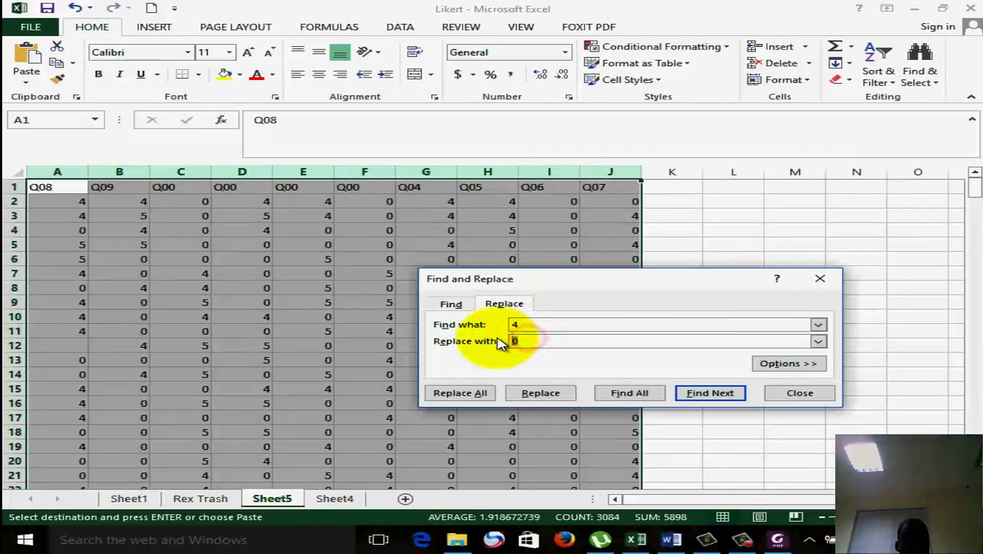
{"action": "type", "text": "1"}
{"action": "left_click", "coordinate": [483, 396]}
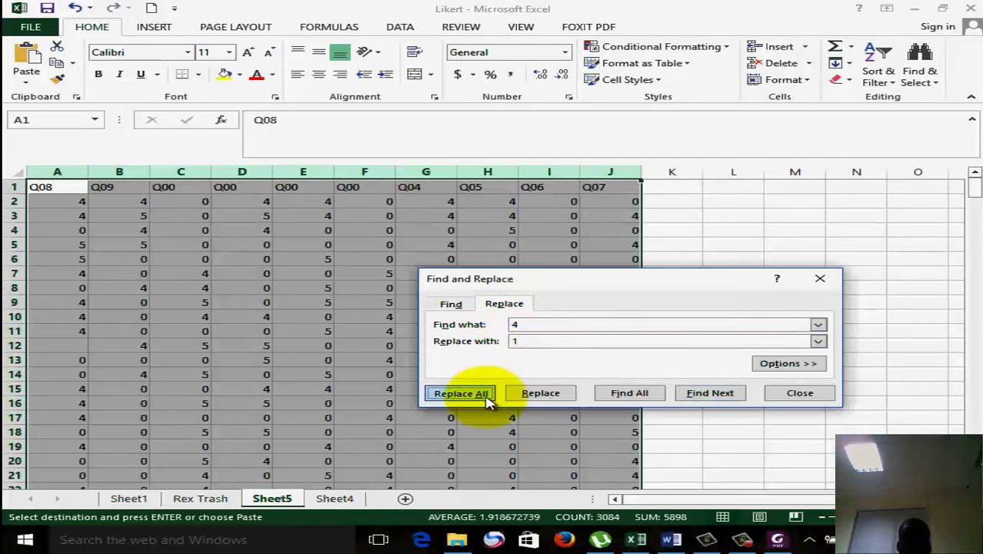
{"action": "left_click", "coordinate": [497, 306]}
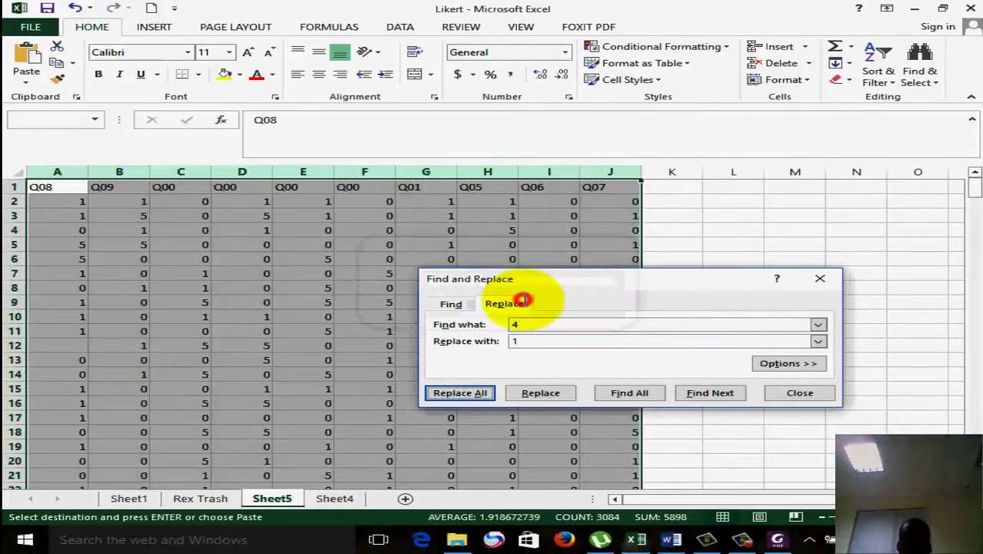
- Replace every 5 with 1 in the selected data and close Find and Replace
{"action": "left_click_drag", "start_coordinate": [550, 329], "coordinate": [501, 326]}
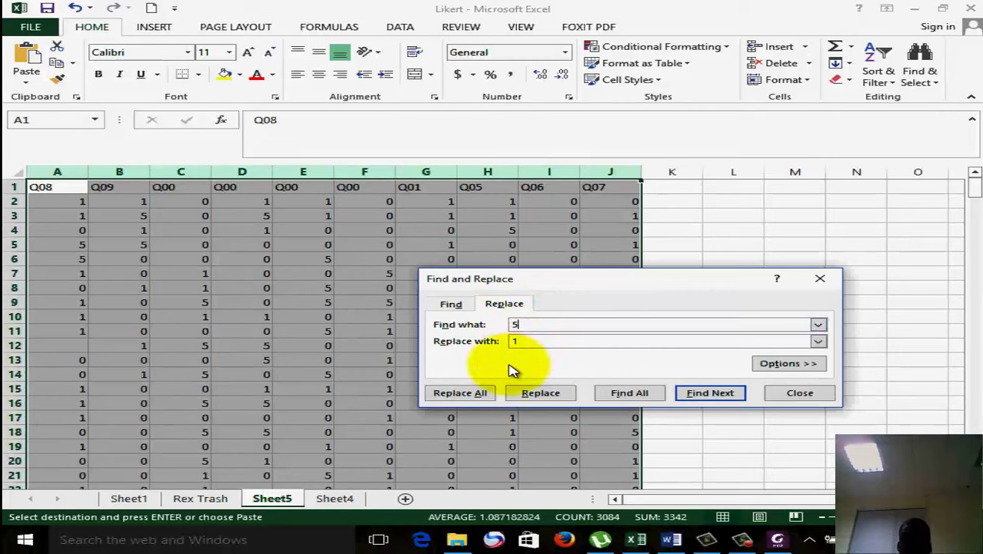
{"action": "left_click", "coordinate": [475, 398]}
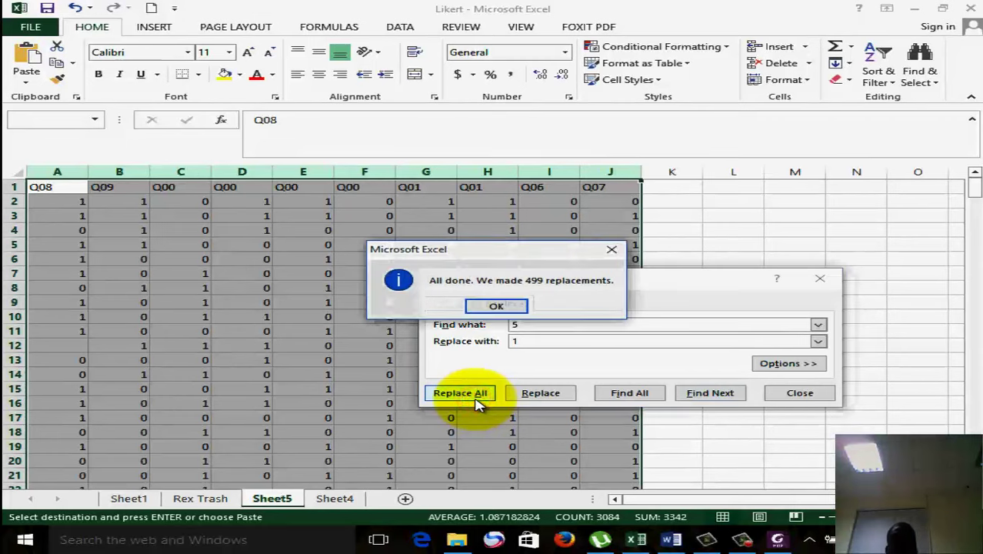
{"action": "left_click", "coordinate": [517, 306]}
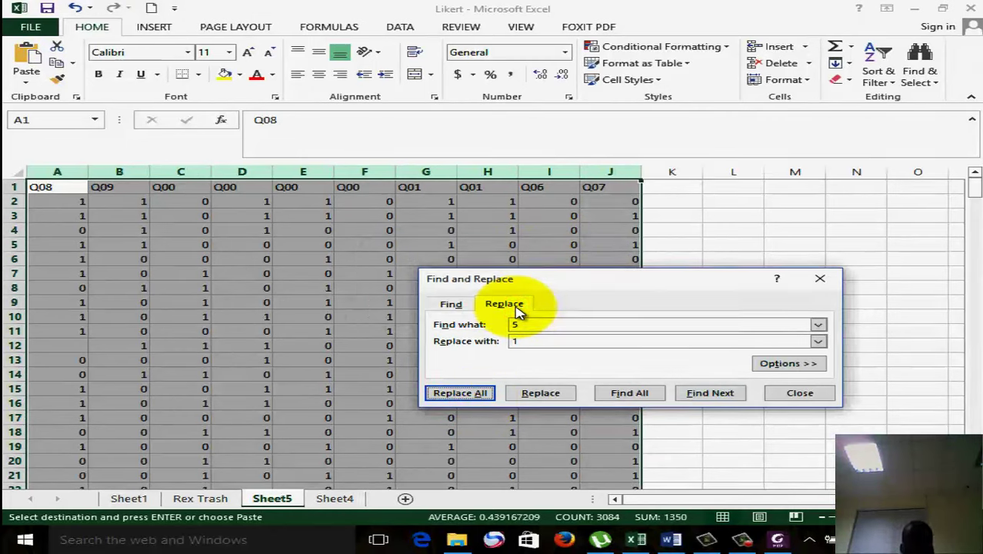
{"action": "left_click", "coordinate": [792, 395]}
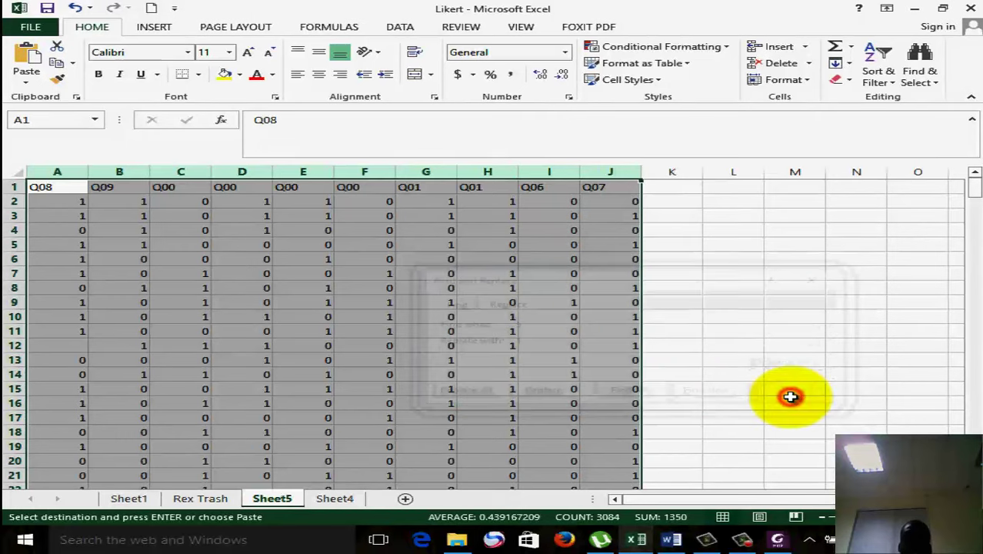
- Sum each respondent's recoded answers in column K with =SUM(A2:J2) in K2, filled down to K311
{"action": "left_click", "coordinate": [684, 201]}
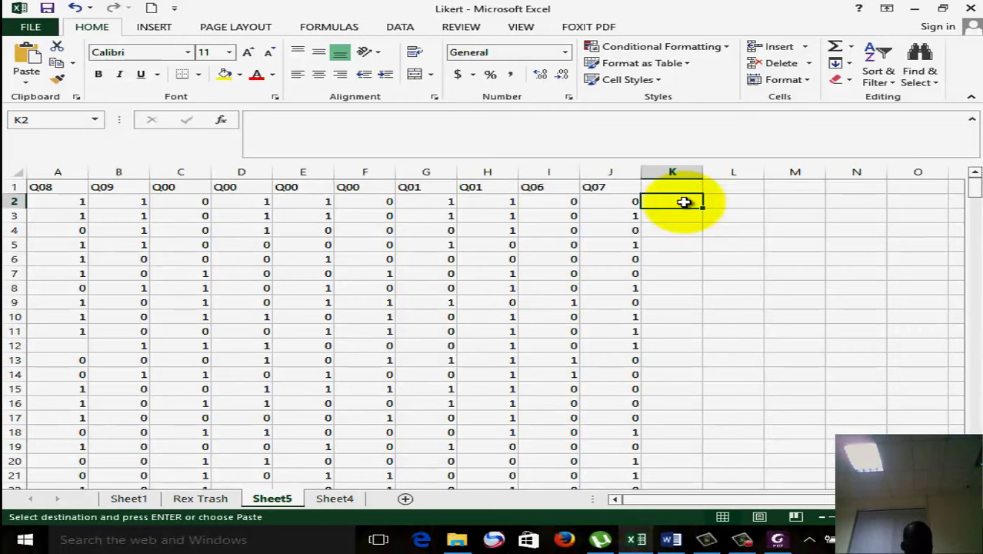
{"action": "type", "text": "="}
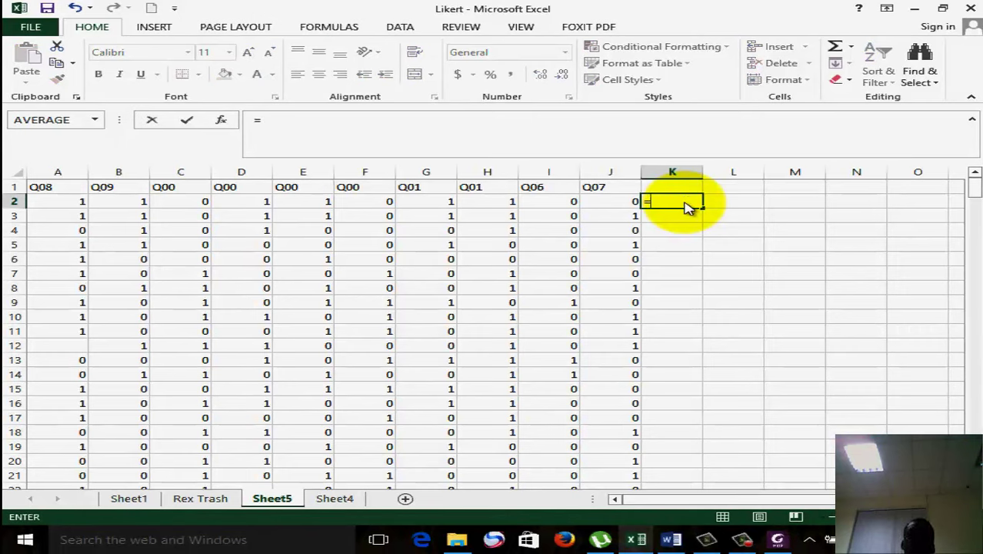
{"action": "left_click", "coordinate": [95, 120]}
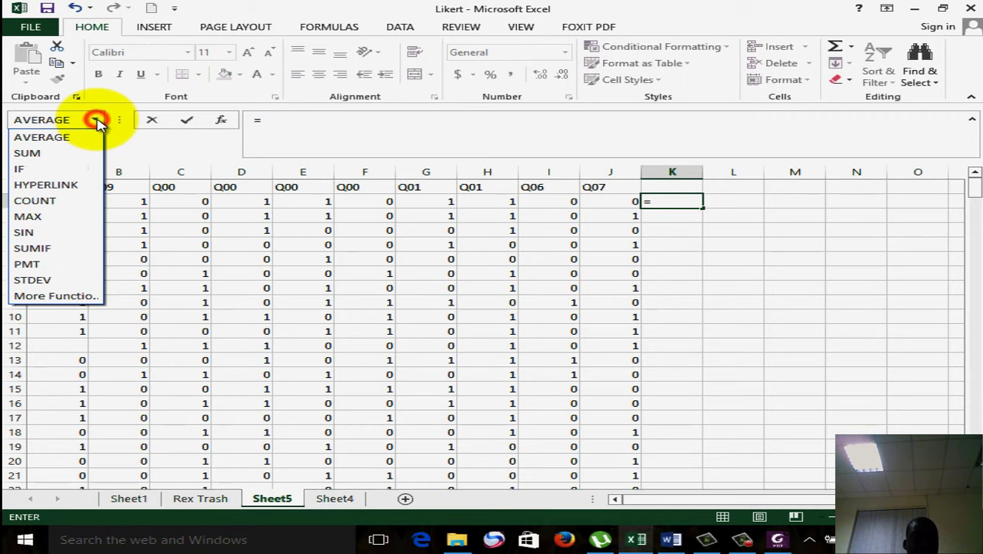
{"action": "left_click", "coordinate": [77, 157]}
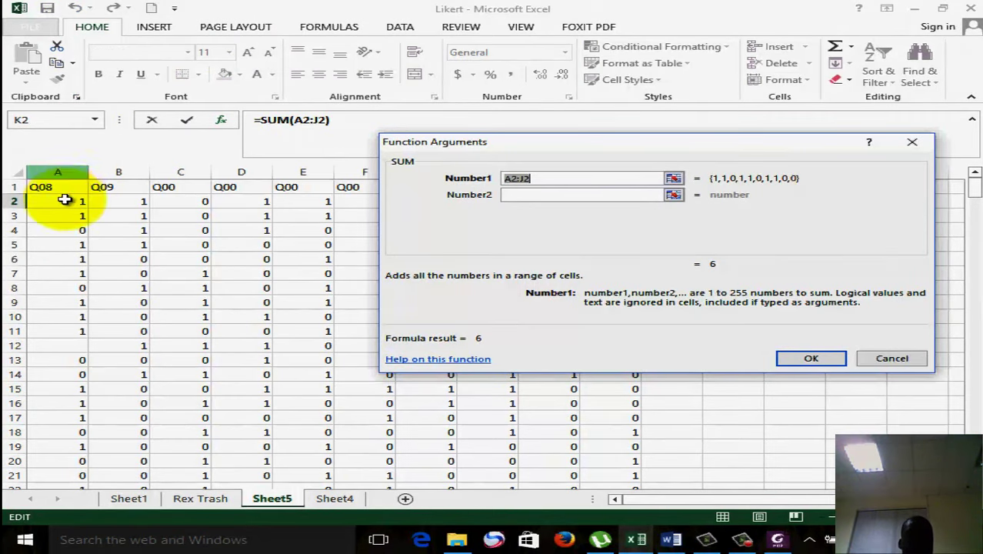
{"action": "left_click_drag", "start_coordinate": [65, 200], "coordinate": [606, 201]}
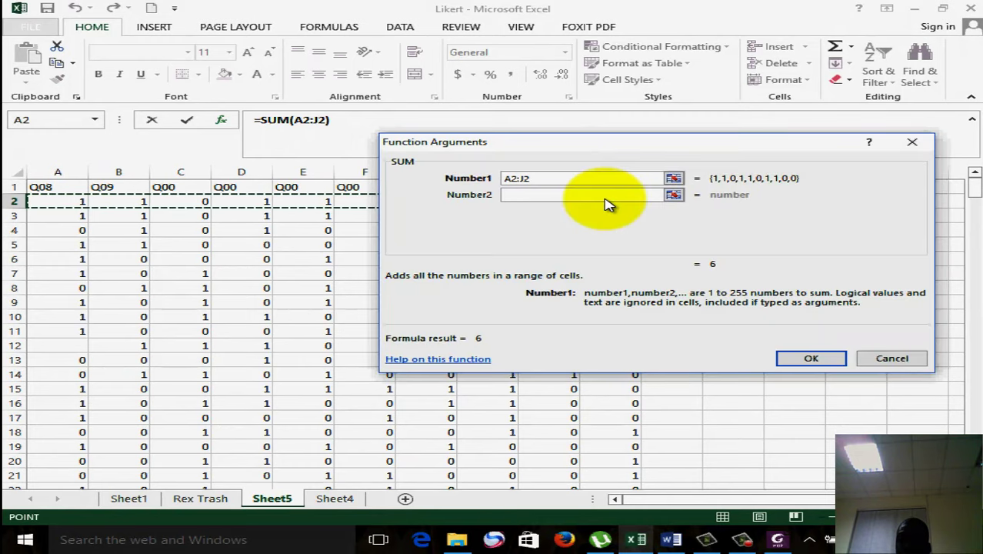
{"action": "left_click", "coordinate": [810, 358]}
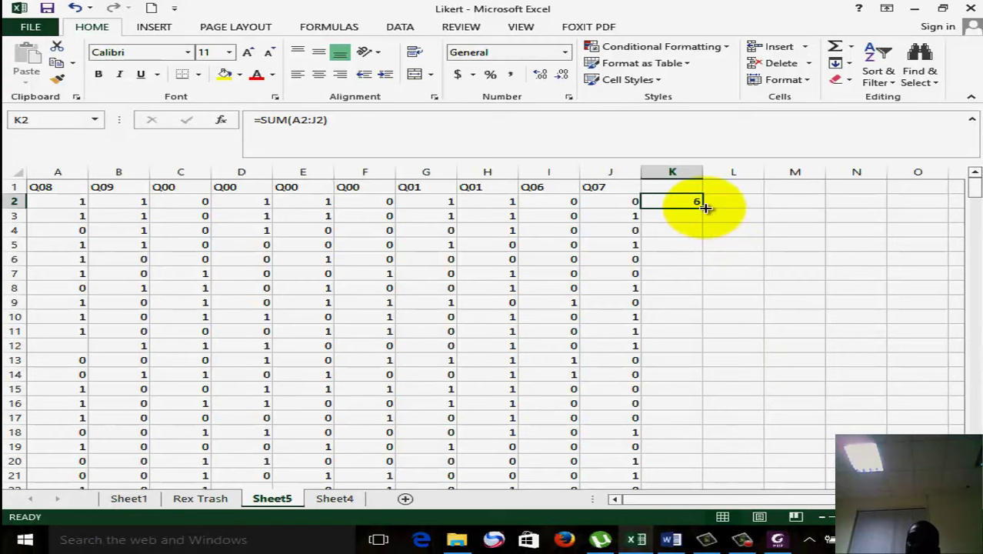
{"action": "left_click_drag", "start_coordinate": [705, 208], "coordinate": [659, 454]}
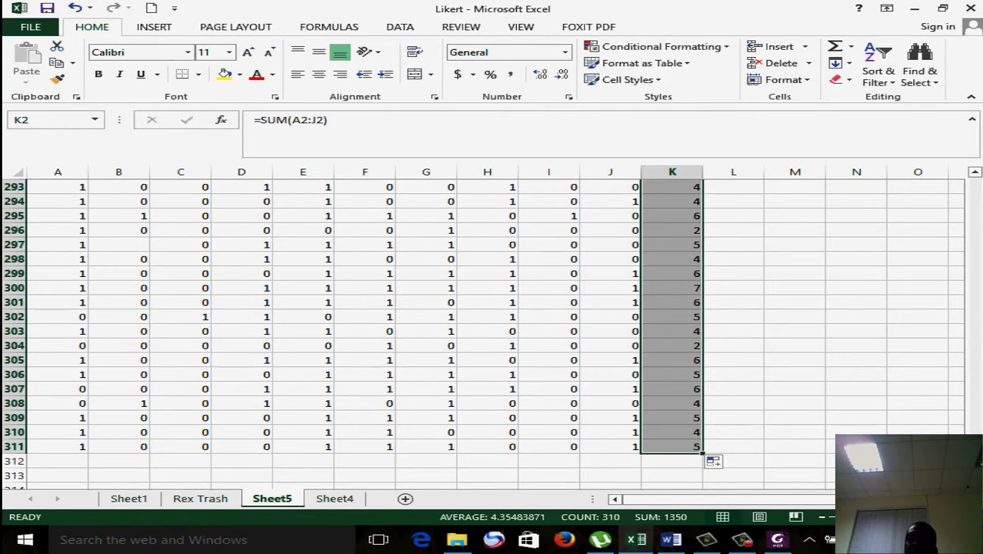
- Calculate the first respondent's percentage of agreement in L2 with =K2/10*100
{"action": "left_click_drag", "start_coordinate": [973, 431], "coordinate": [966, 145]}
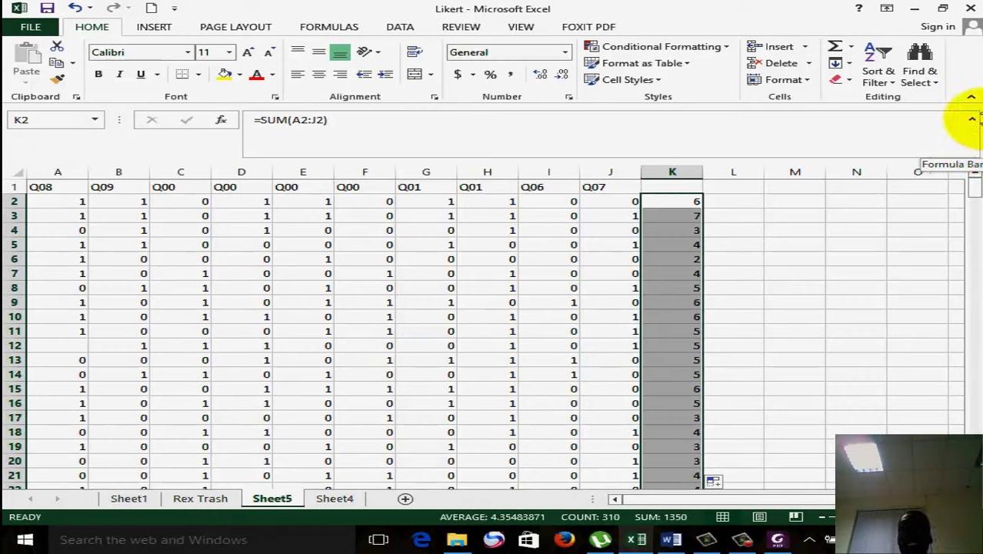
{"action": "left_click", "coordinate": [753, 198]}
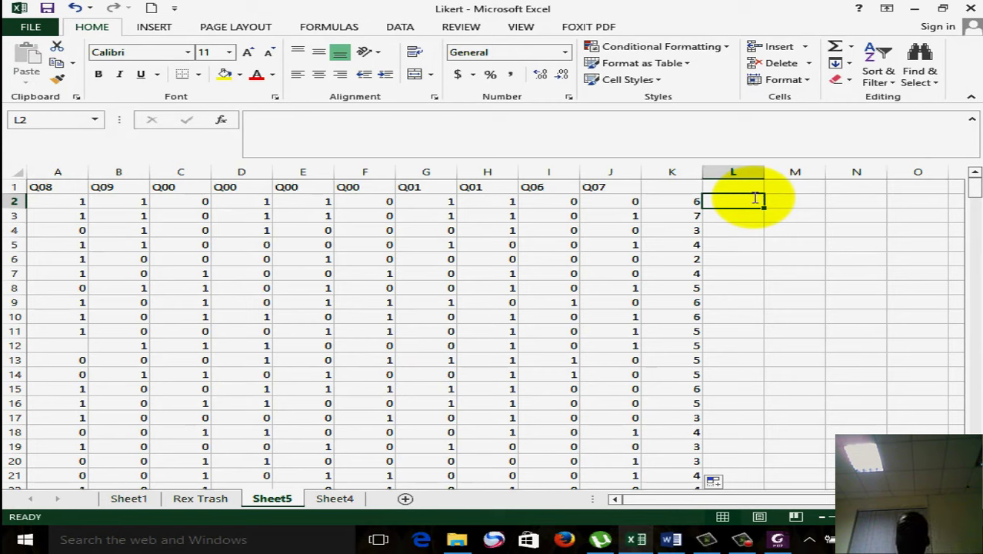
{"action": "type", "text": "="}
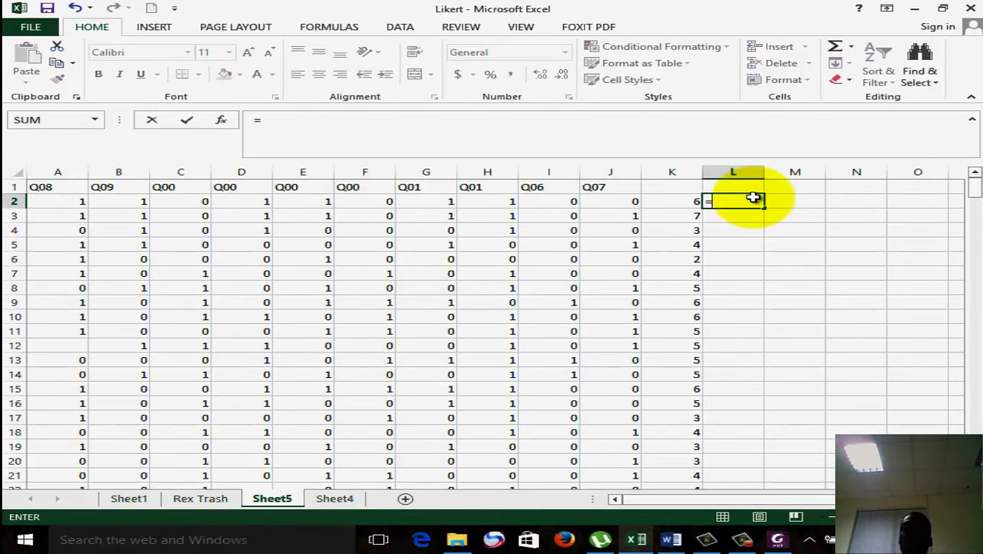
{"action": "left_click", "coordinate": [695, 201]}
{"action": "type", "text": "/10*100"}
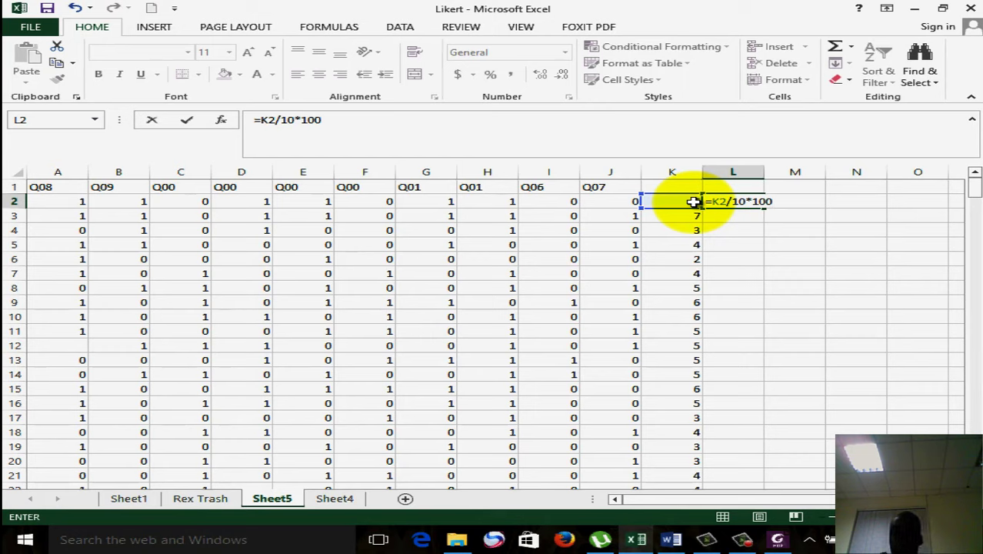
{"action": "key", "text": "Return"}
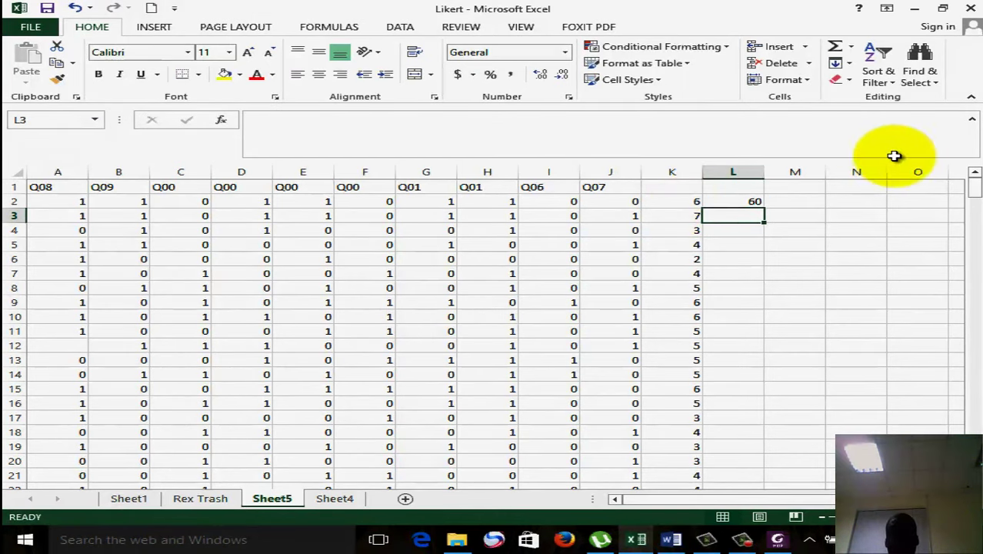
- Fill the percentage formula from L2 down to L311
{"action": "left_click", "coordinate": [754, 203]}
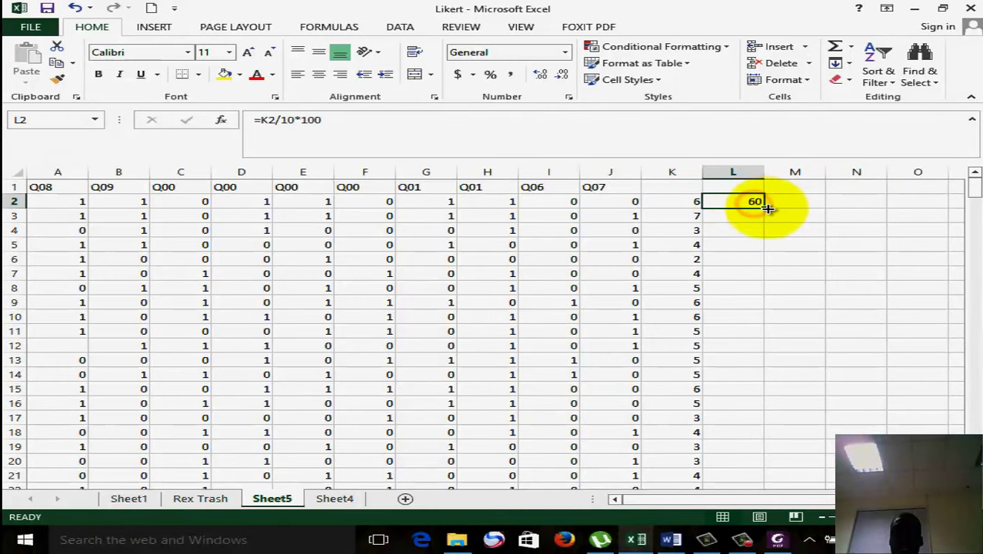
{"action": "left_click_drag", "start_coordinate": [767, 209], "coordinate": [767, 521]}
{"action": "left_click_drag", "start_coordinate": [767, 524], "coordinate": [751, 448]}
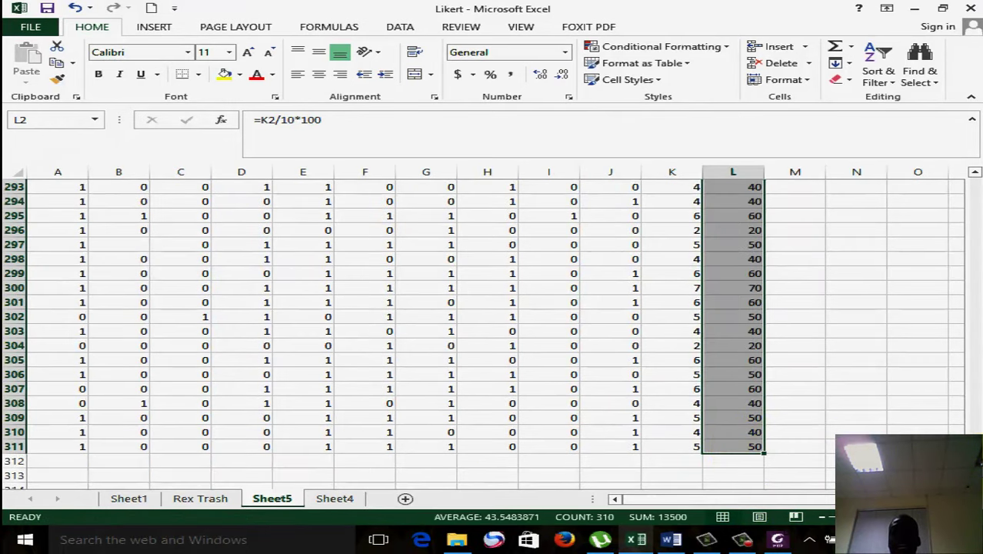
- Head the percentage column in L1 as C% and the score column in K1 as CS
{"action": "left_click_drag", "start_coordinate": [975, 454], "coordinate": [956, 161]}
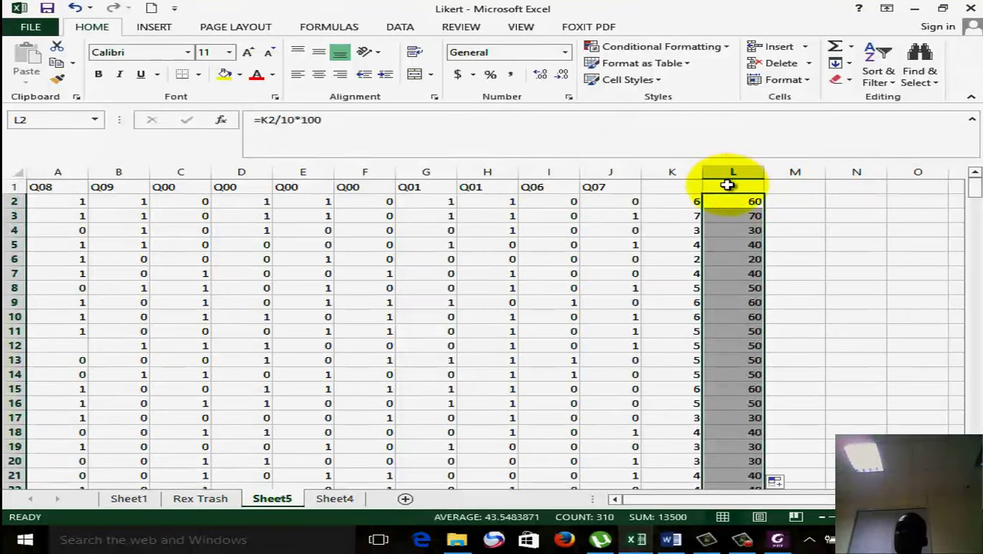
{"action": "left_click", "coordinate": [728, 185]}
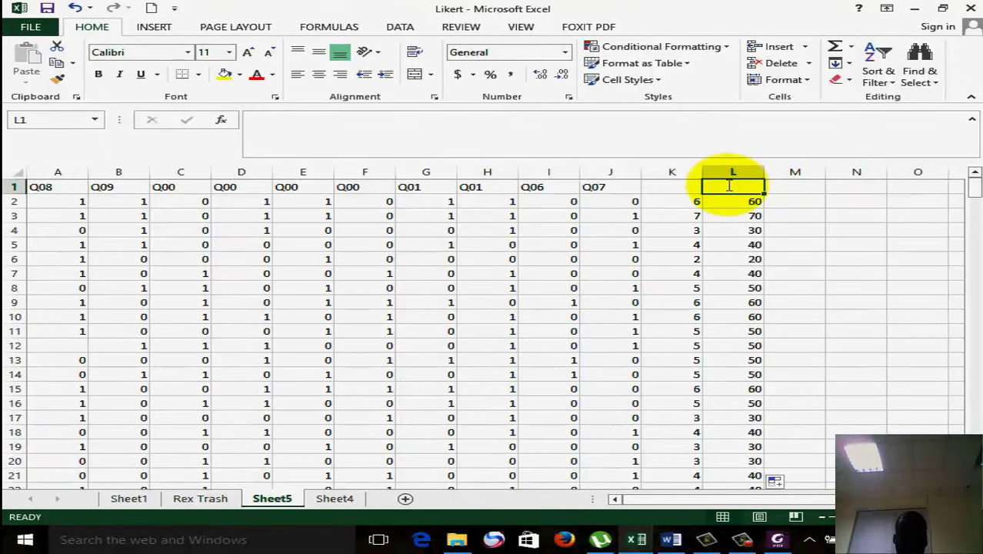
{"action": "type", "text": "C%"}
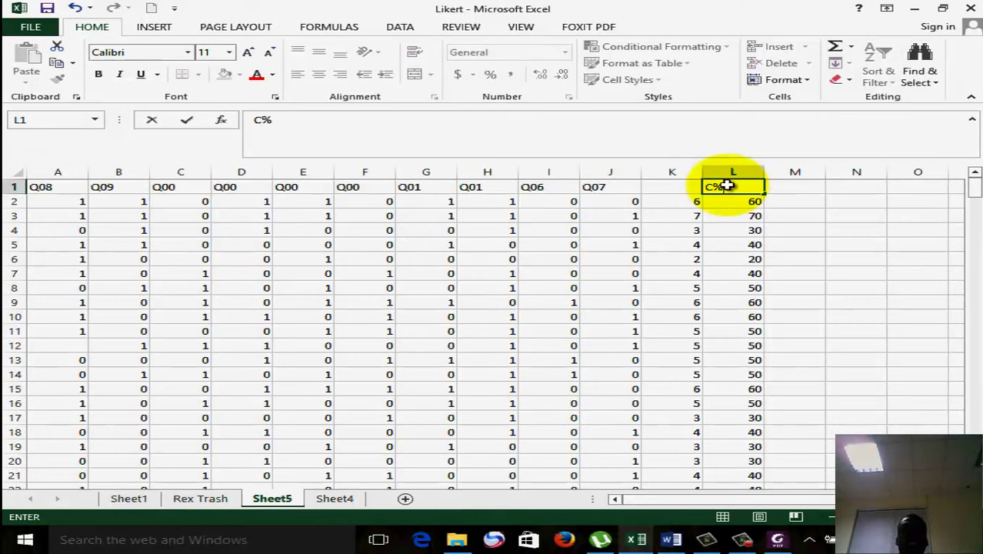
{"action": "left_click", "coordinate": [843, 259]}
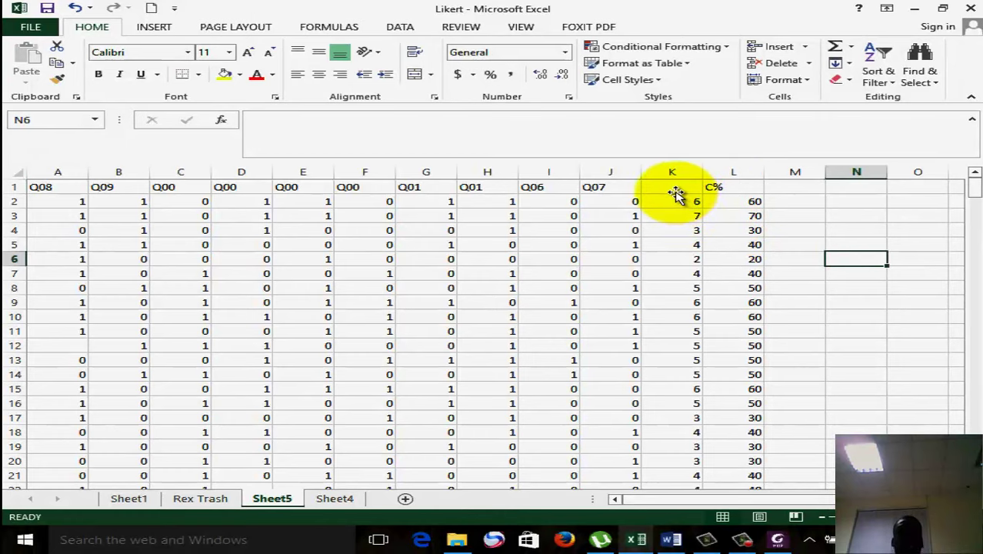
{"action": "left_click", "coordinate": [674, 188]}
{"action": "type", "text": "CS"}
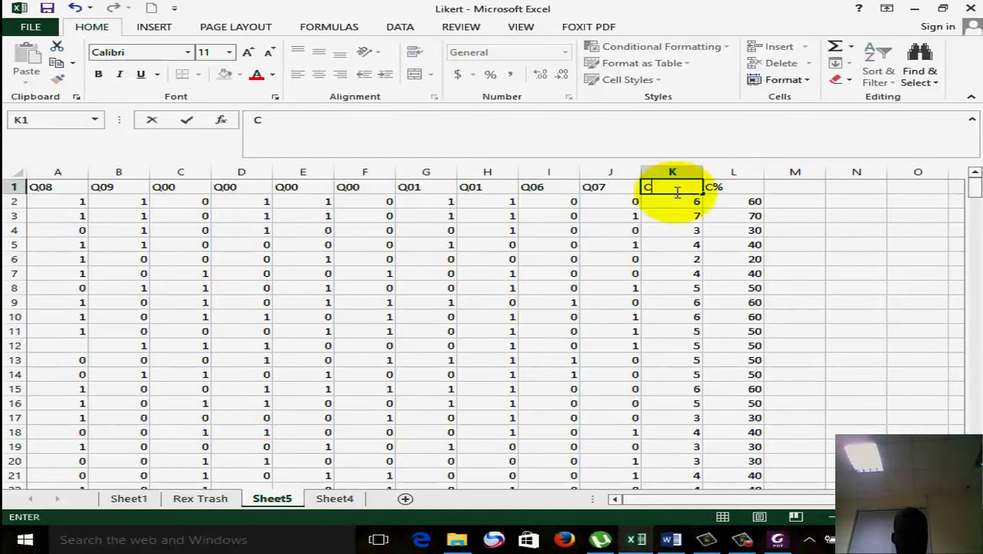
{"action": "left_click", "coordinate": [717, 190]}
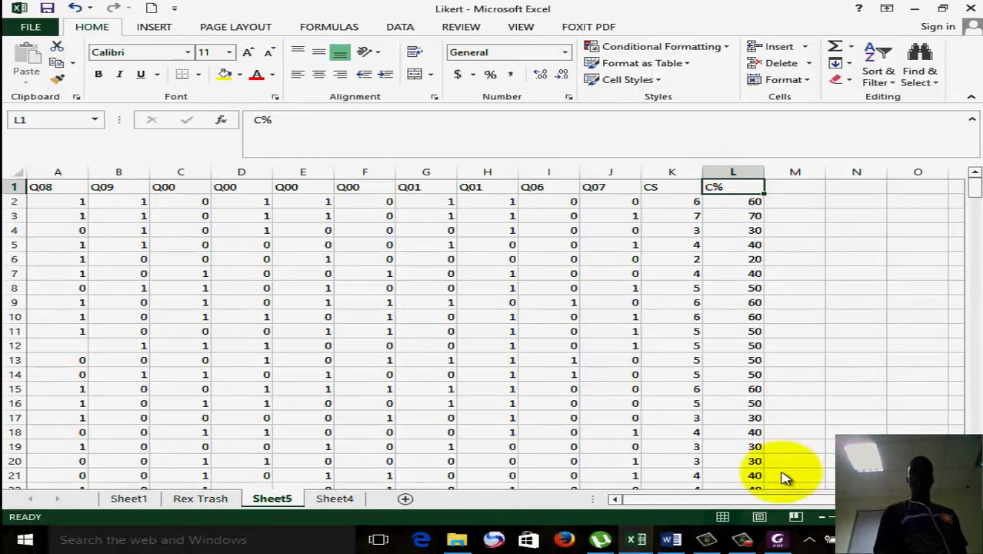
- Check the performance grading criteria in the Foxit PhantomPDF paper, and return to Excel to add a filter to the C% column
{"action": "left_click", "coordinate": [779, 541]}
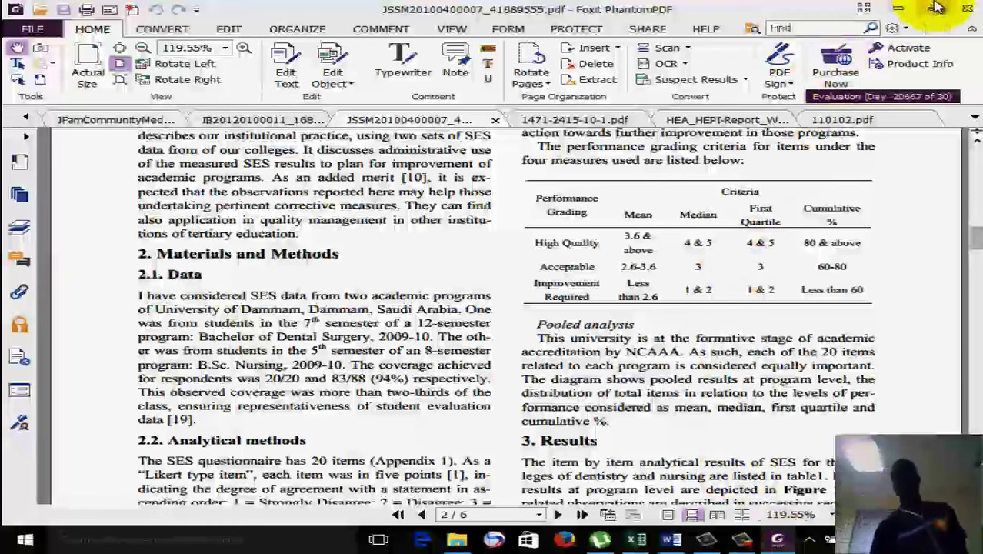
{"action": "left_click", "coordinate": [904, 10]}
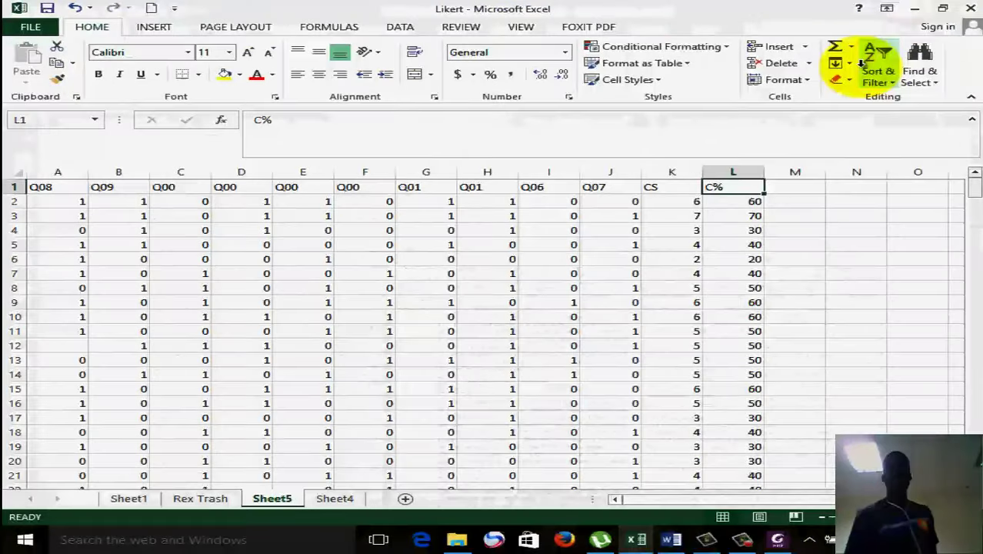
{"action": "left_click", "coordinate": [751, 172]}
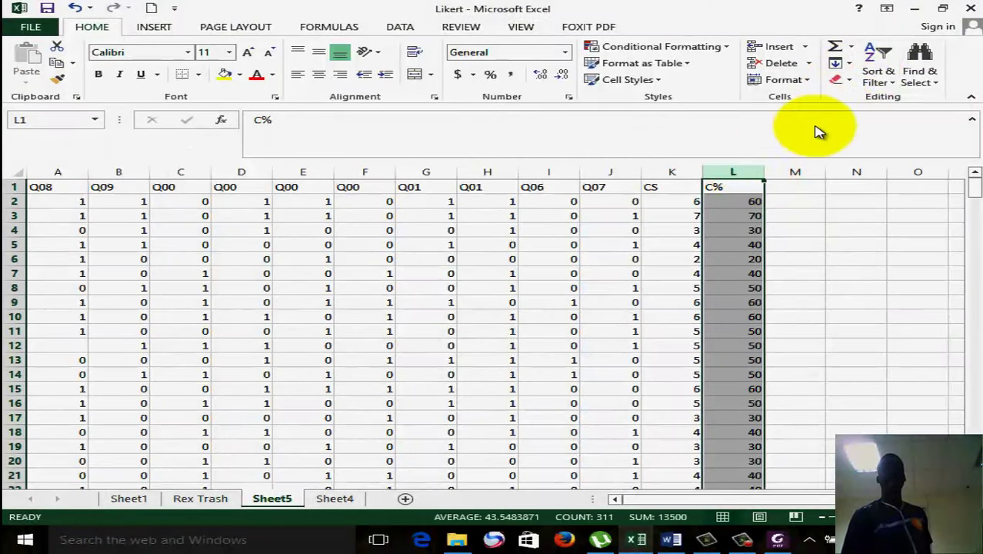
{"action": "left_click", "coordinate": [897, 81]}
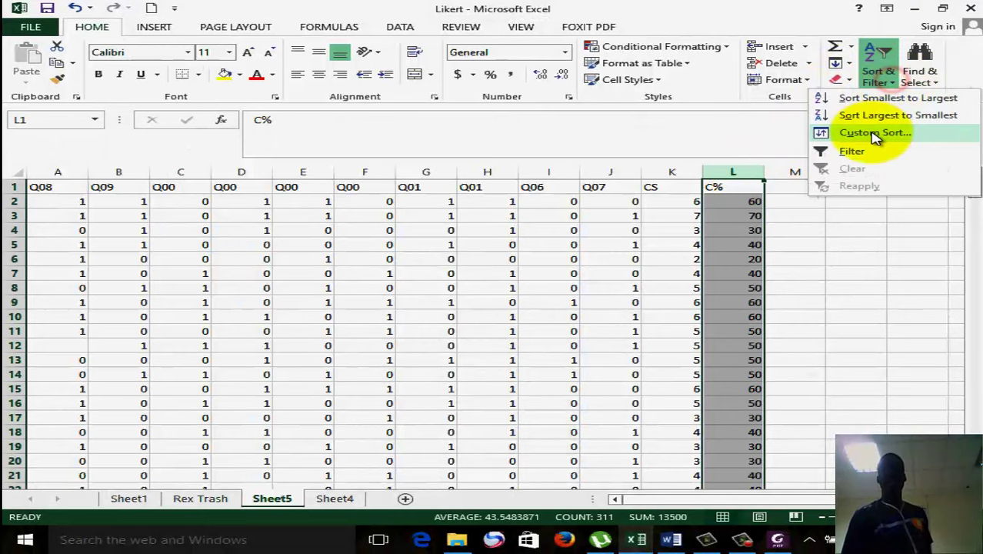
{"action": "left_click", "coordinate": [858, 149]}
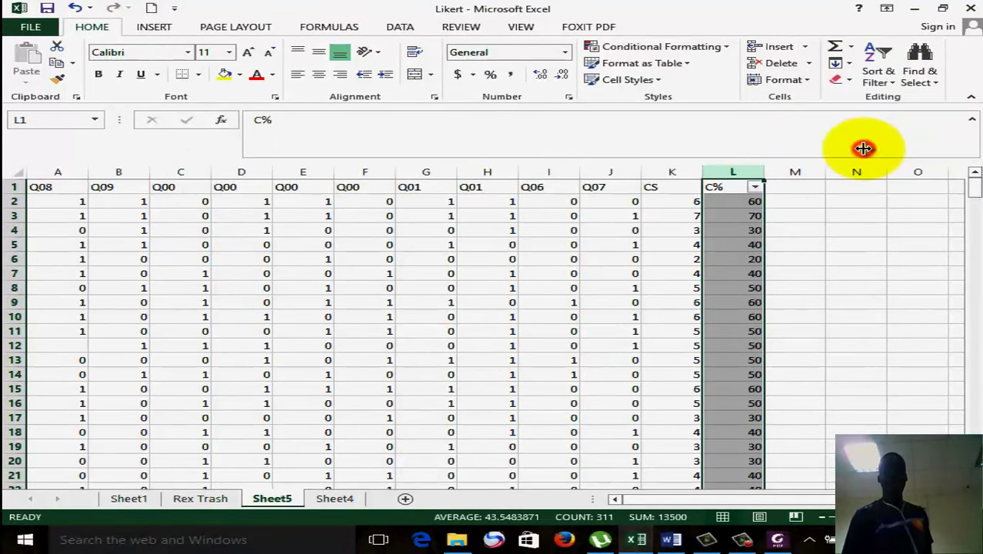
- Filter C% to values greater than or equal to 80 and mark the filtered rows E in column M, from M34 to M250
{"action": "left_click", "coordinate": [755, 187]}
{"action": "mouse_move", "coordinate": [684, 286]}
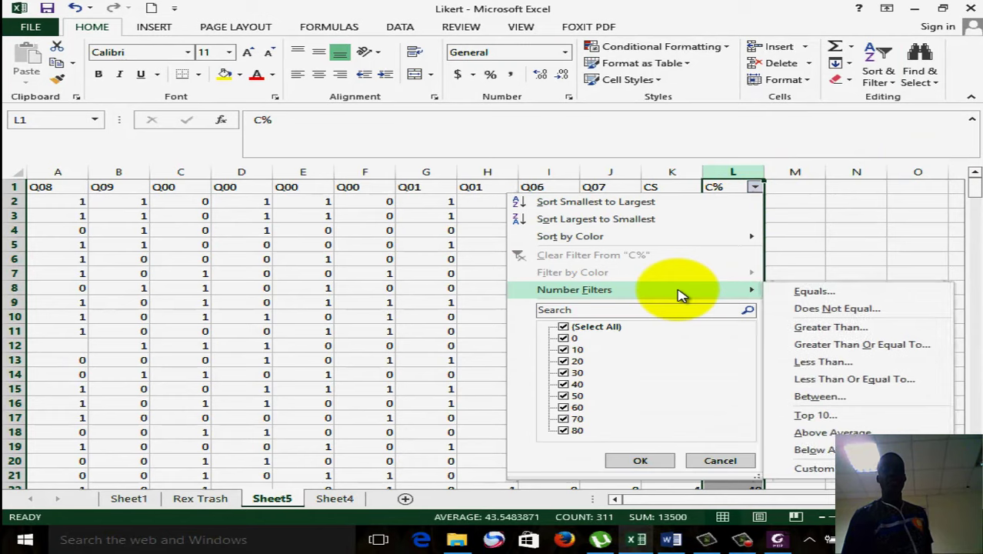
{"action": "left_click", "coordinate": [844, 346]}
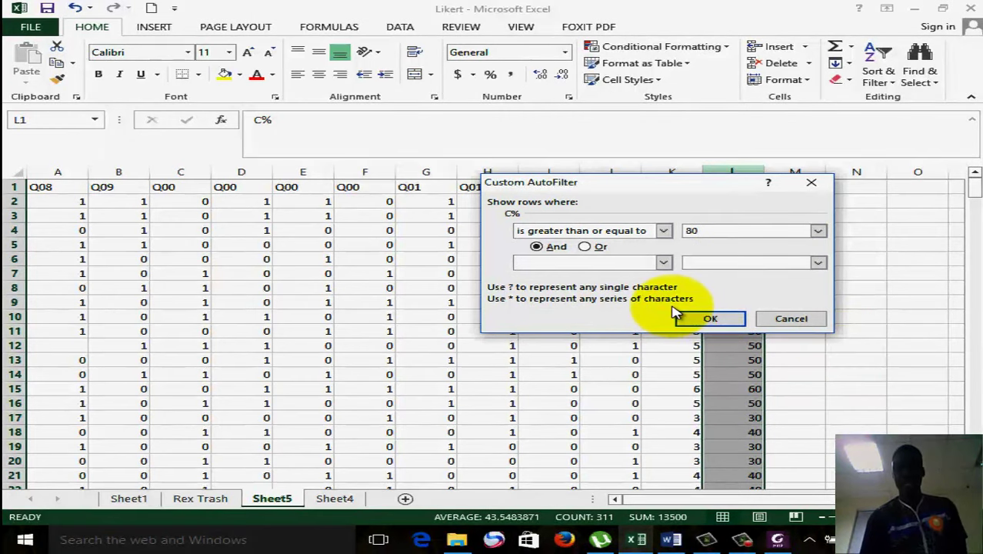
{"action": "left_click", "coordinate": [703, 320]}
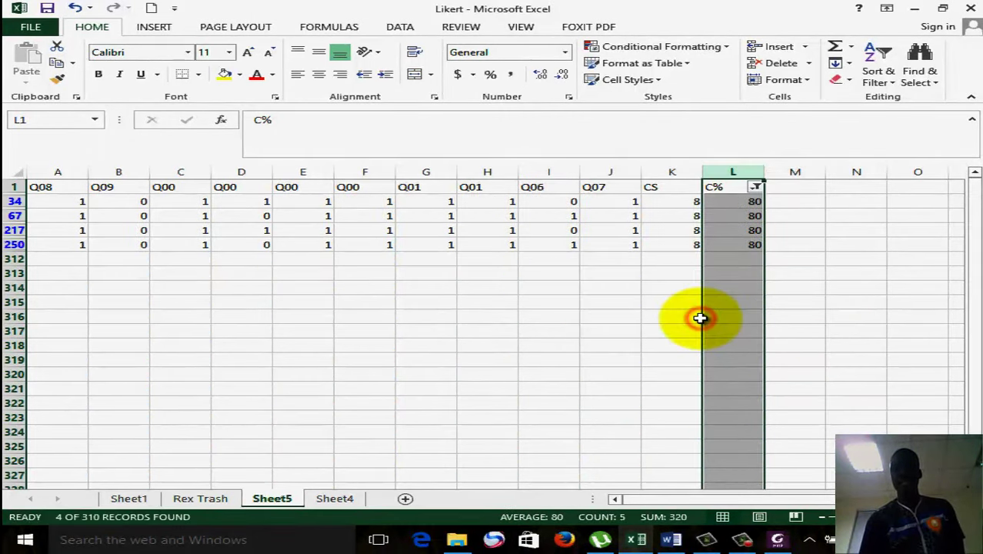
{"action": "left_click", "coordinate": [813, 200]}
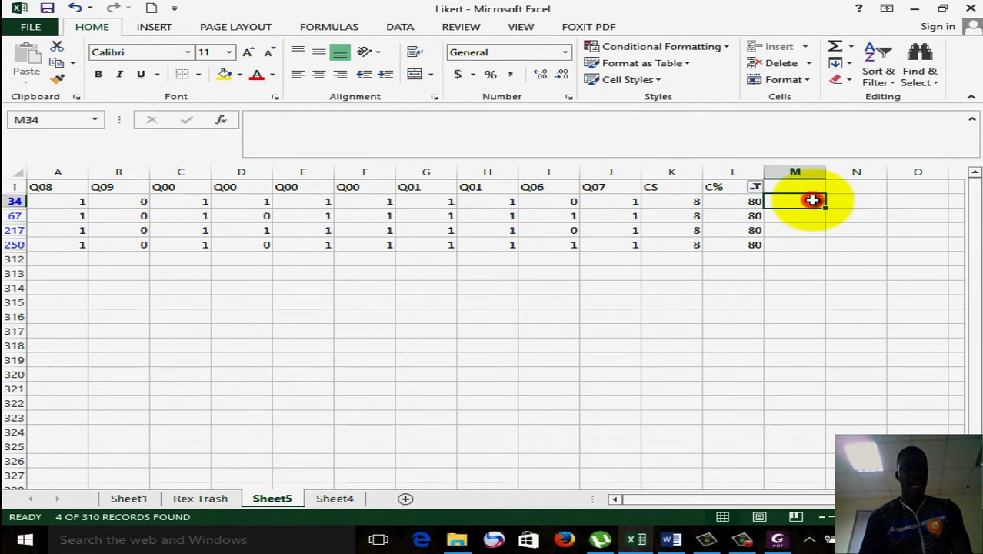
{"action": "type", "text": "E"}
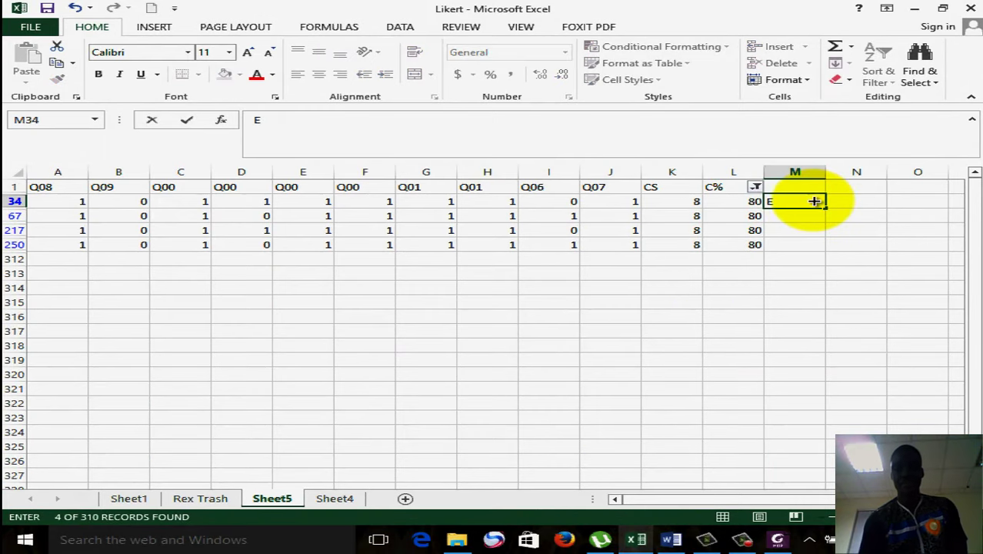
{"action": "left_click_drag", "start_coordinate": [827, 208], "coordinate": [826, 245]}
- Change the C% filter to values greater than or equal to 60 and less than 80
{"action": "left_click", "coordinate": [757, 188]}
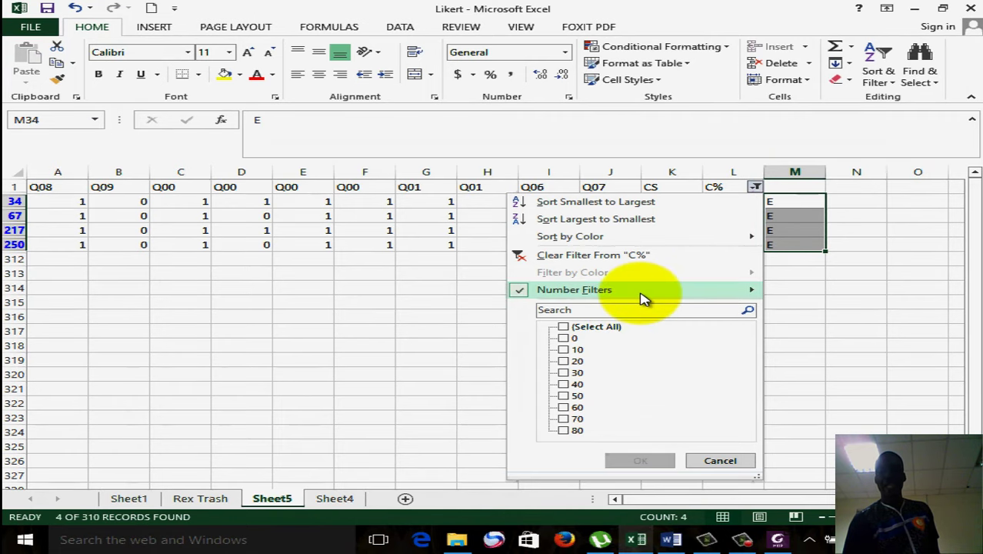
{"action": "mouse_move", "coordinate": [658, 290]}
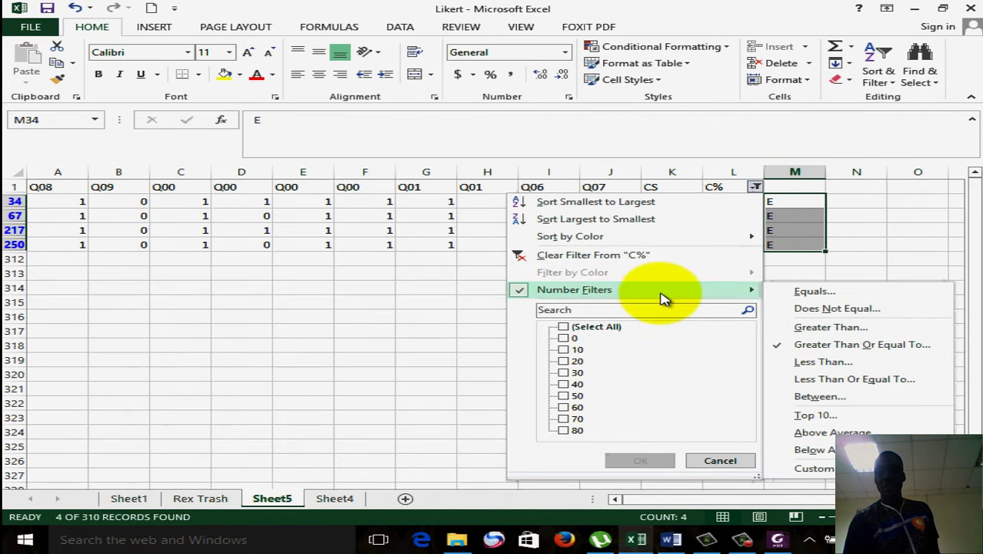
{"action": "left_click", "coordinate": [800, 346]}
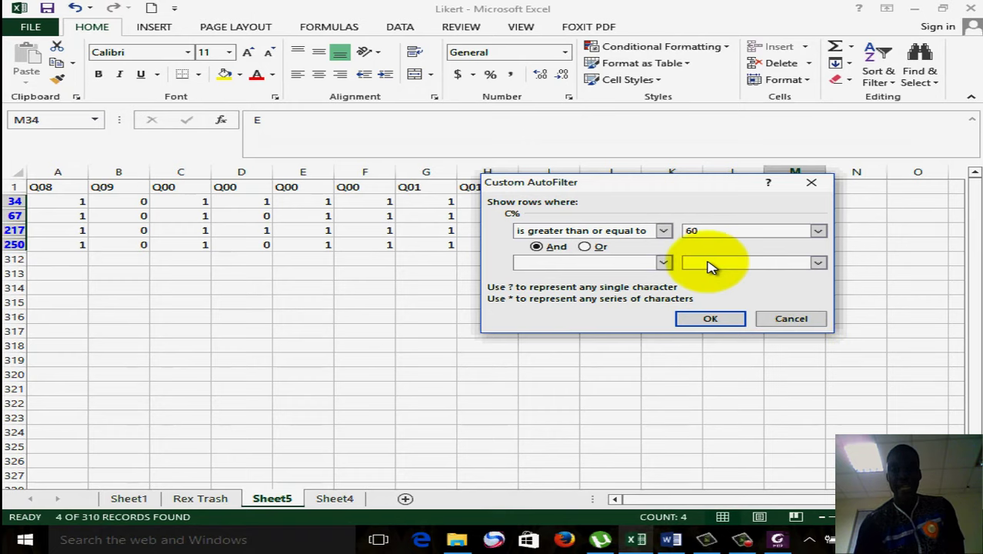
{"action": "left_click", "coordinate": [664, 263]}
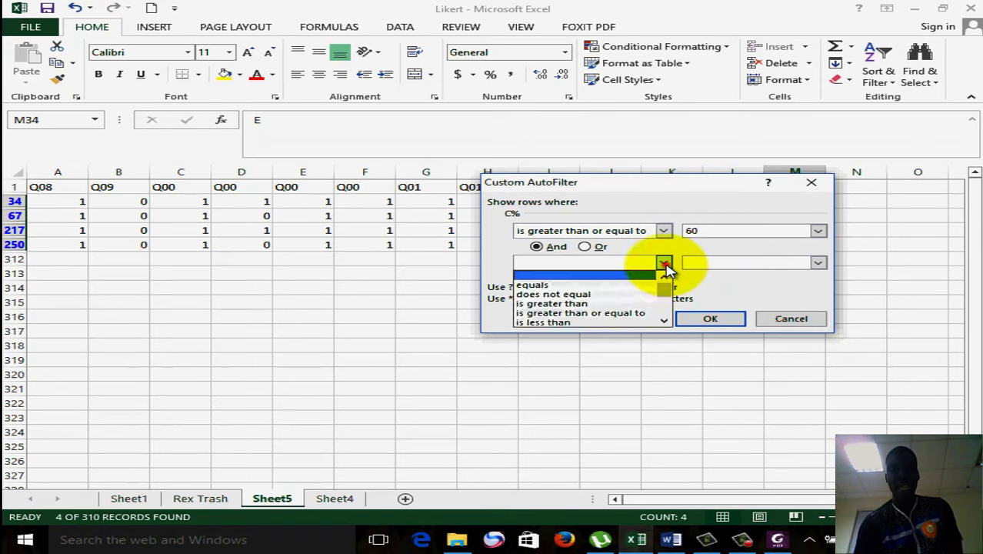
{"action": "left_click", "coordinate": [664, 321]}
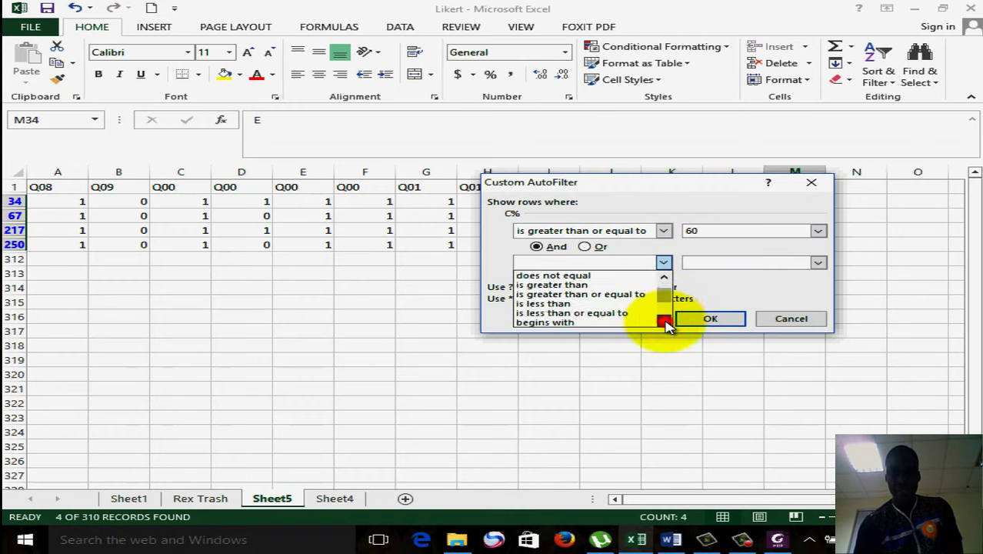
{"action": "left_click", "coordinate": [625, 304]}
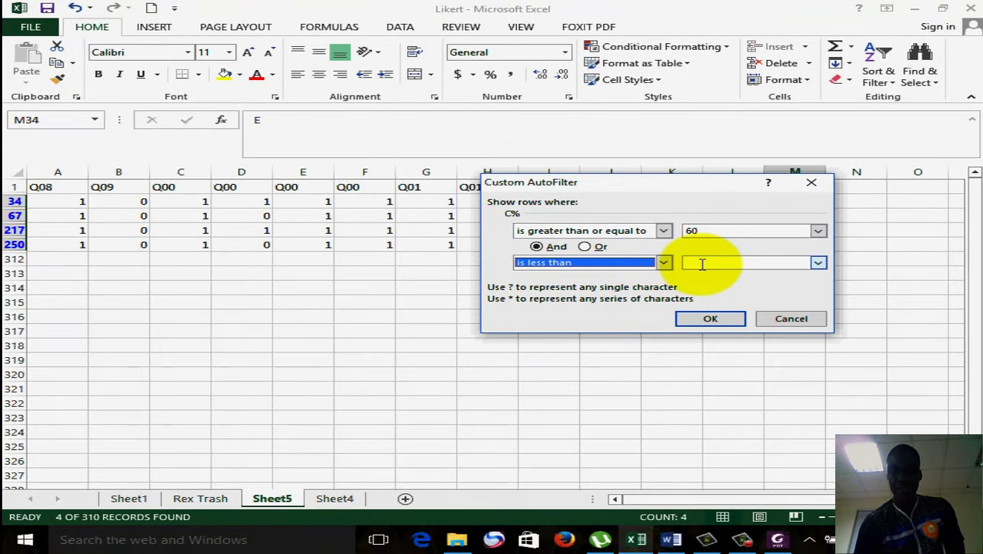
{"action": "left_click", "coordinate": [700, 263]}
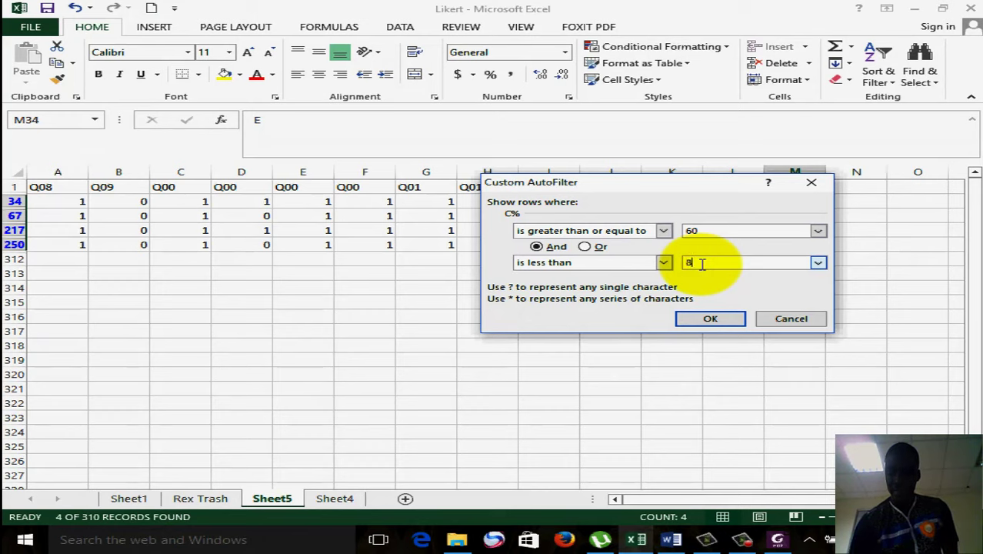
{"action": "left_click", "coordinate": [702, 318]}
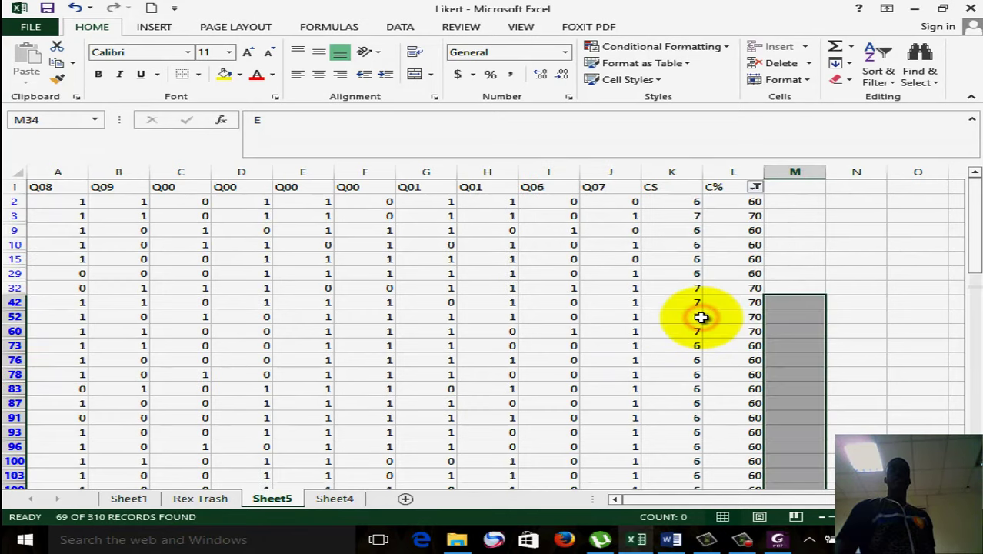
- Enter G in M2 and fill it down column M through the filtered rows to M307
{"action": "left_click", "coordinate": [795, 204]}
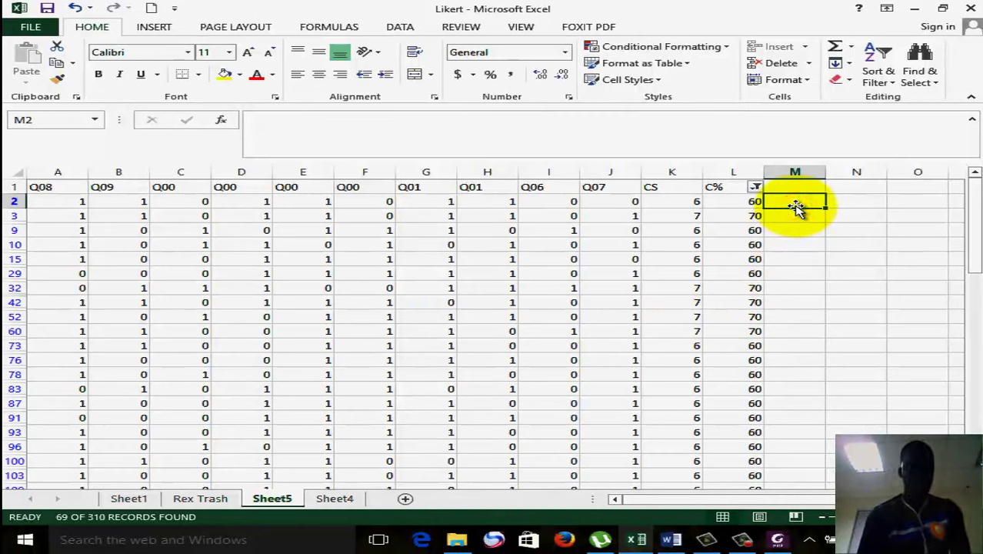
{"action": "type", "text": "G"}
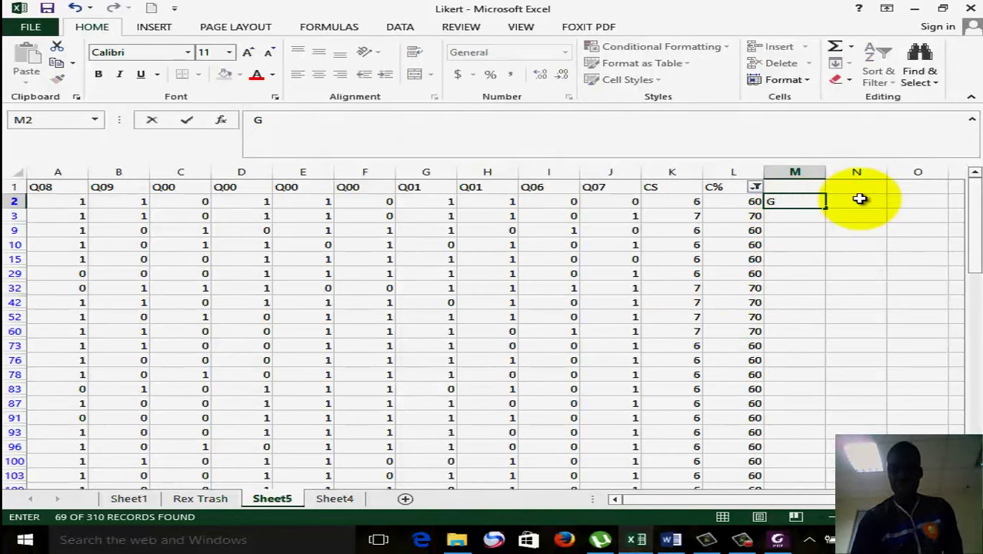
{"action": "left_click_drag", "start_coordinate": [827, 208], "coordinate": [795, 448]}
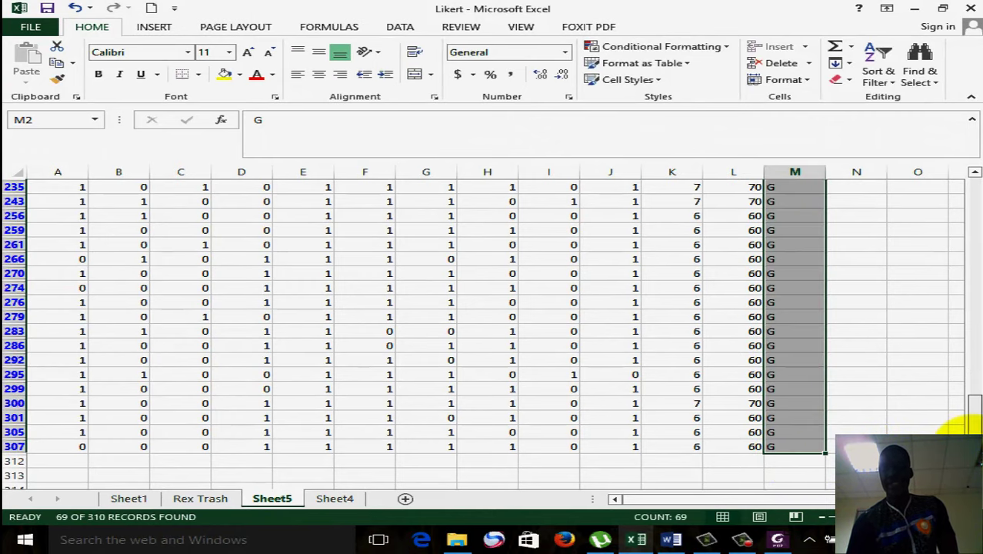
- Filter C% to values less than 60 and mark the filtered rows P in column M, from M4 to M311
{"action": "left_click_drag", "start_coordinate": [973, 407], "coordinate": [946, 215]}
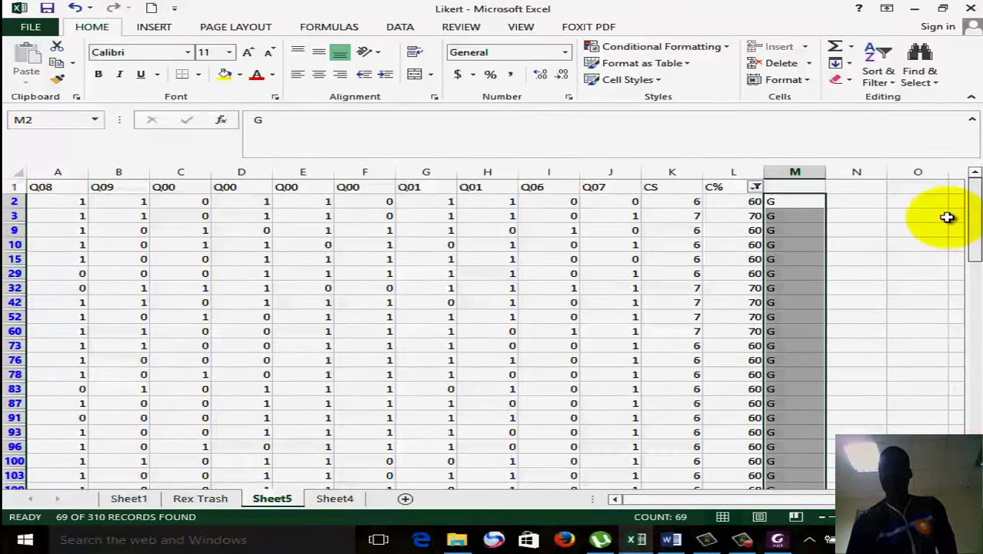
{"action": "left_click", "coordinate": [755, 188]}
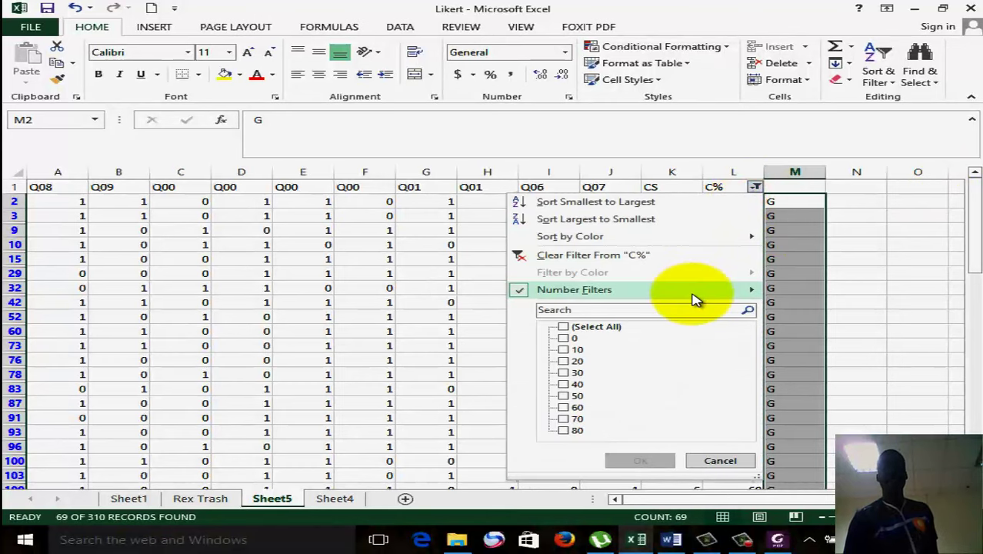
{"action": "mouse_move", "coordinate": [692, 298]}
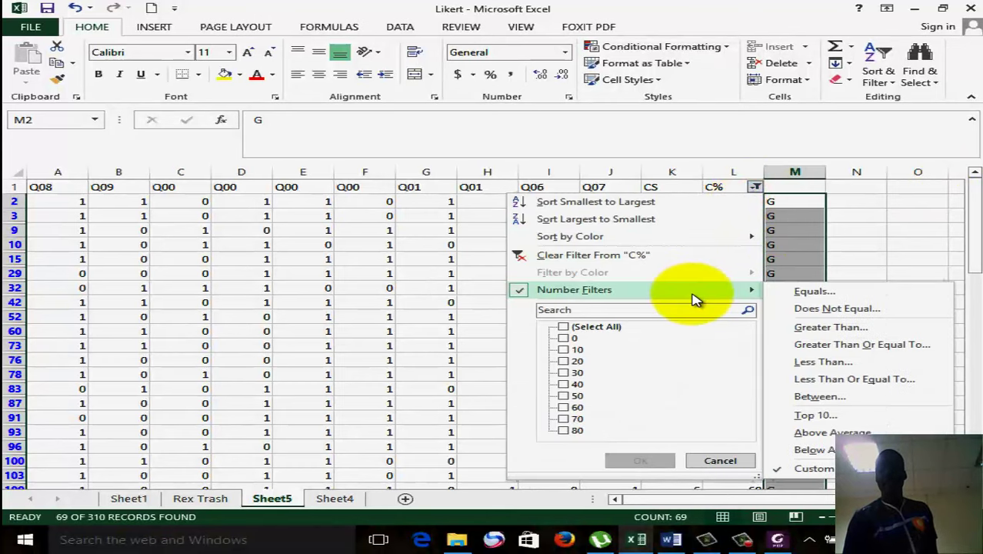
{"action": "left_click", "coordinate": [831, 364]}
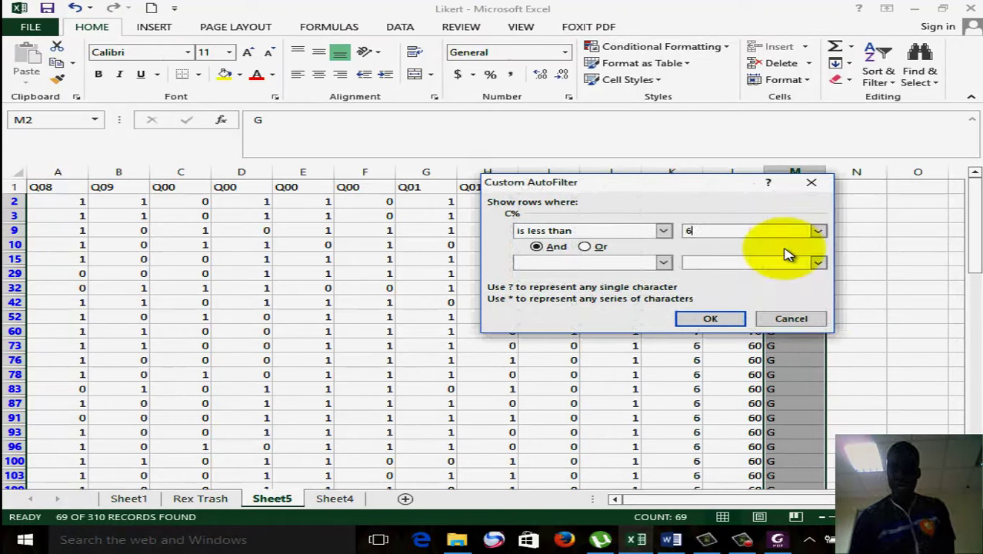
{"action": "left_click", "coordinate": [712, 317]}
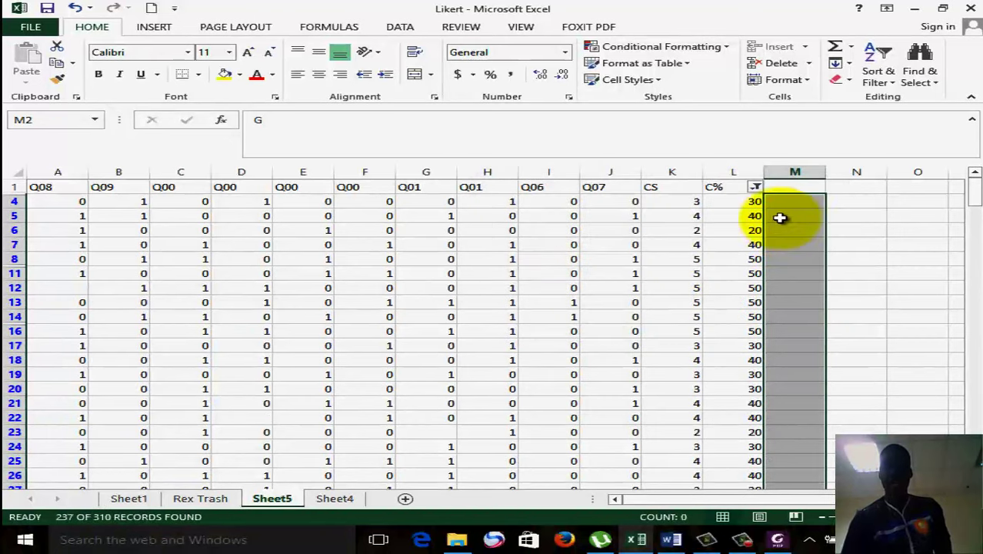
{"action": "left_click", "coordinate": [782, 202]}
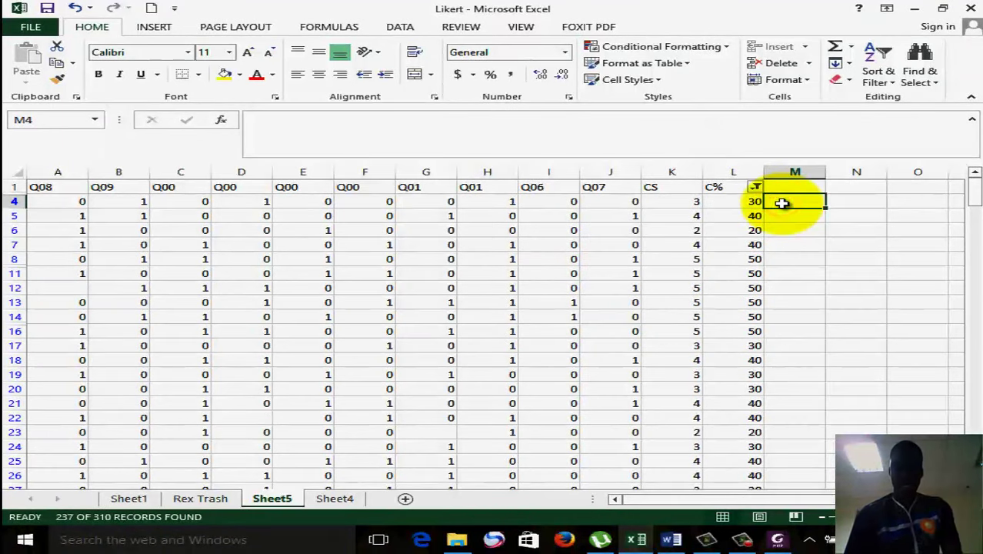
{"action": "type", "text": "P"}
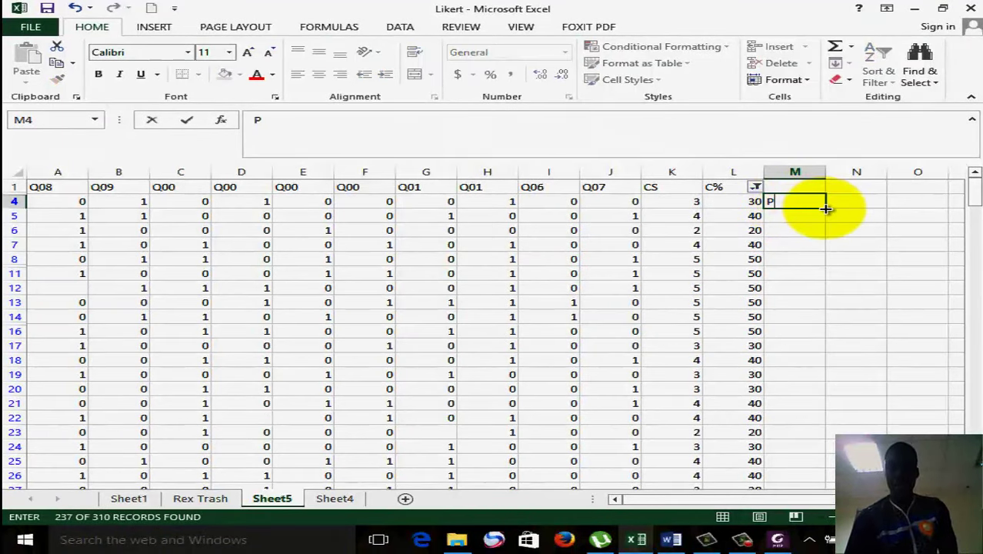
{"action": "left_click_drag", "start_coordinate": [827, 209], "coordinate": [777, 324]}
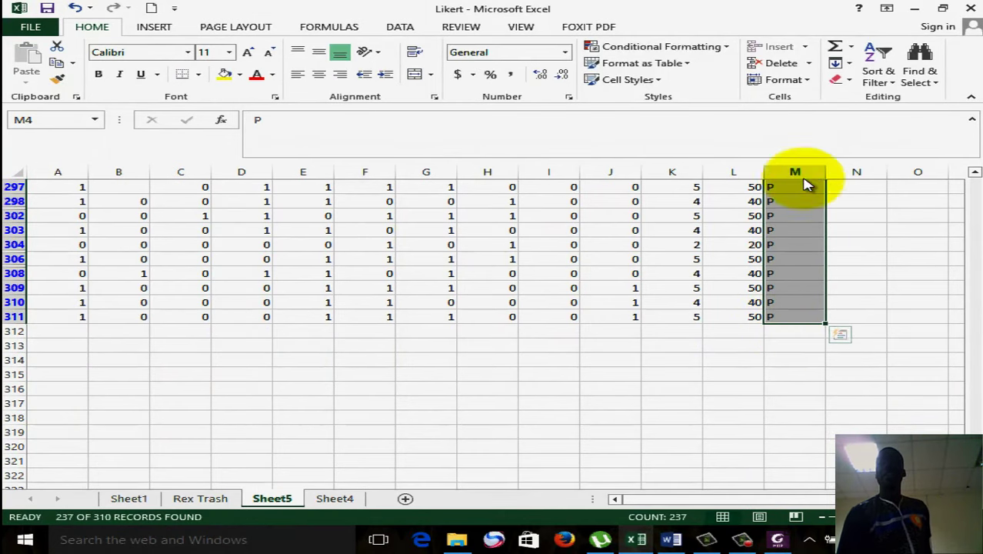
- Remove the filter from Sheet5 so that all the graded rows are listed again
{"action": "left_click", "coordinate": [878, 77]}
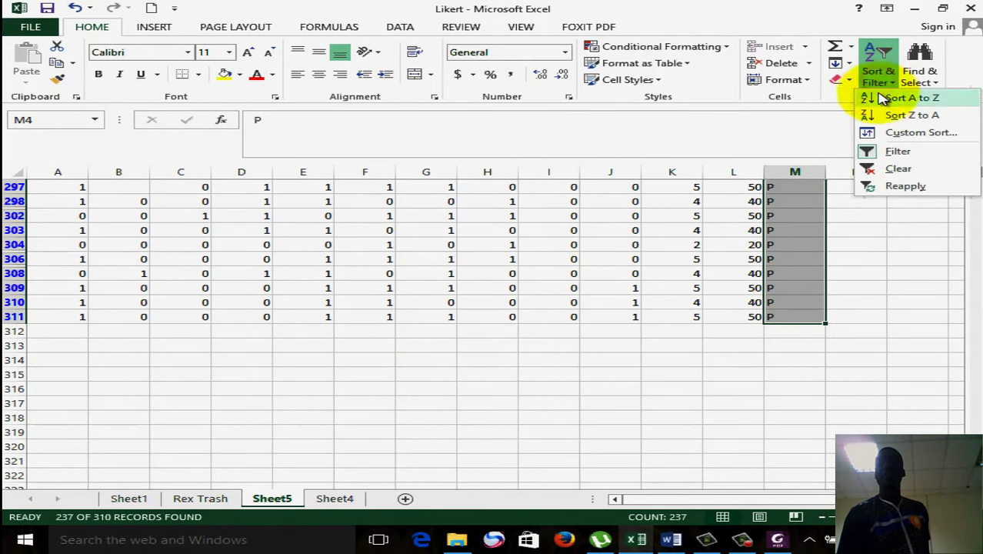
{"action": "left_click", "coordinate": [892, 151]}
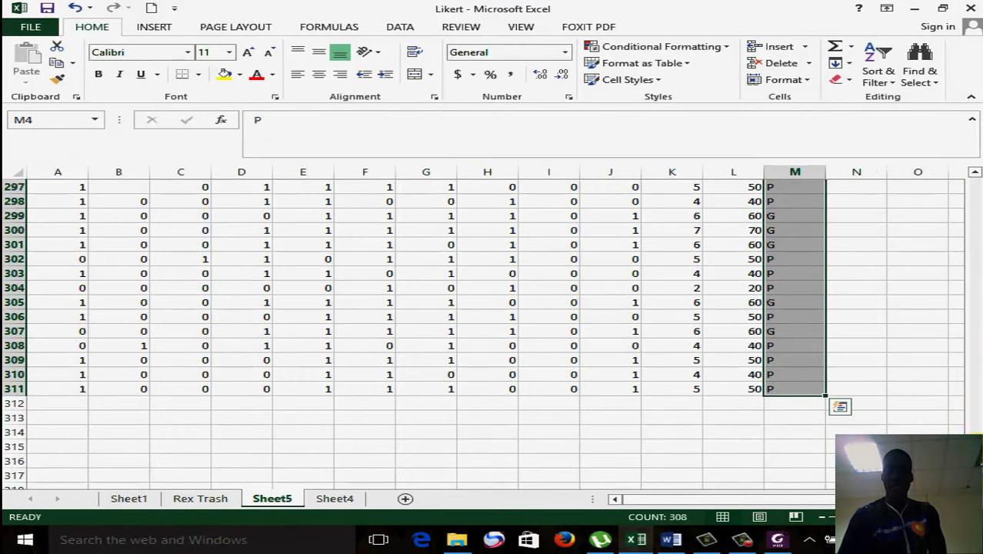
{"action": "left_click_drag", "start_coordinate": [968, 422], "coordinate": [971, 180]}
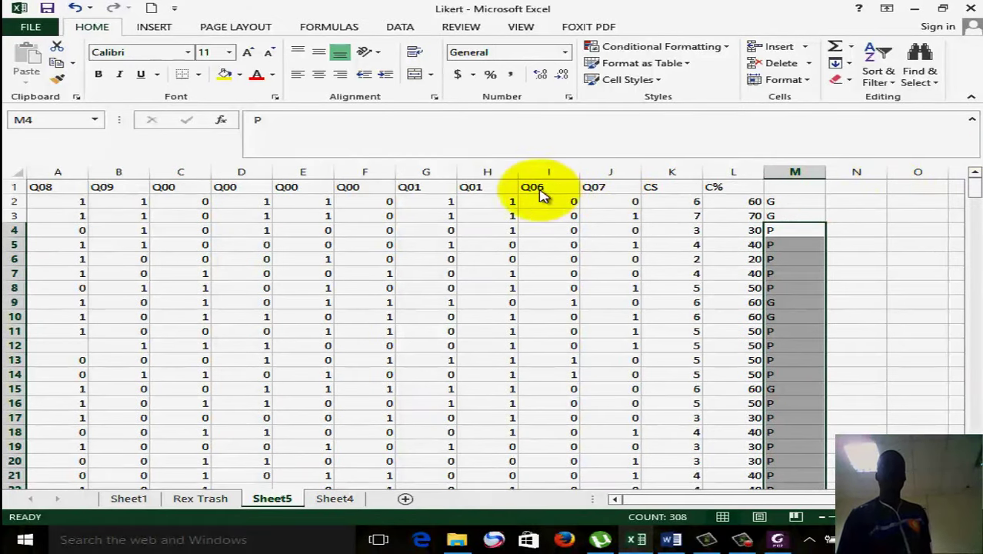
- On the Rex Trash sheet, enter the heading M in L1 above the grades beside the Mean column
{"action": "left_click", "coordinate": [746, 535]}
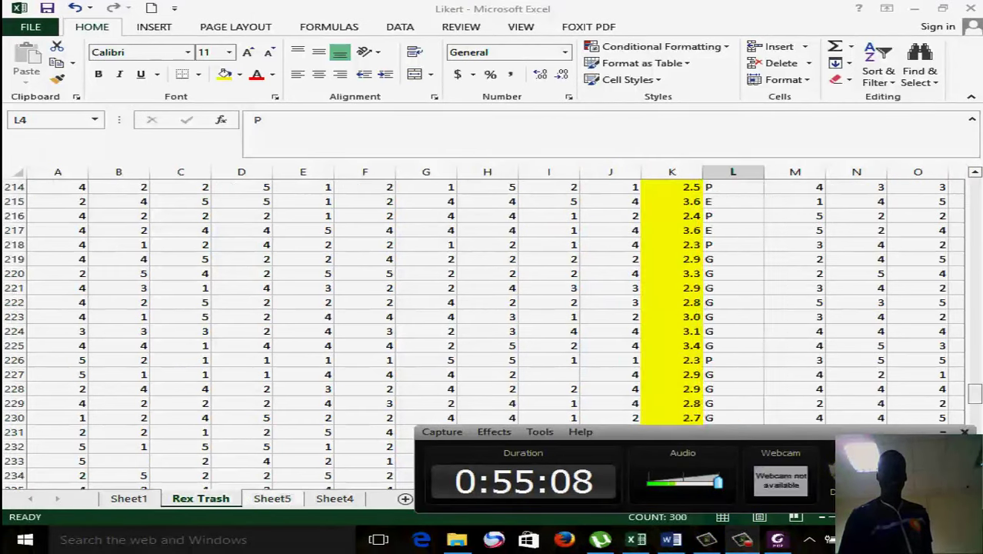
{"action": "left_click_drag", "start_coordinate": [974, 391], "coordinate": [968, 176]}
{"action": "left_click", "coordinate": [737, 187]}
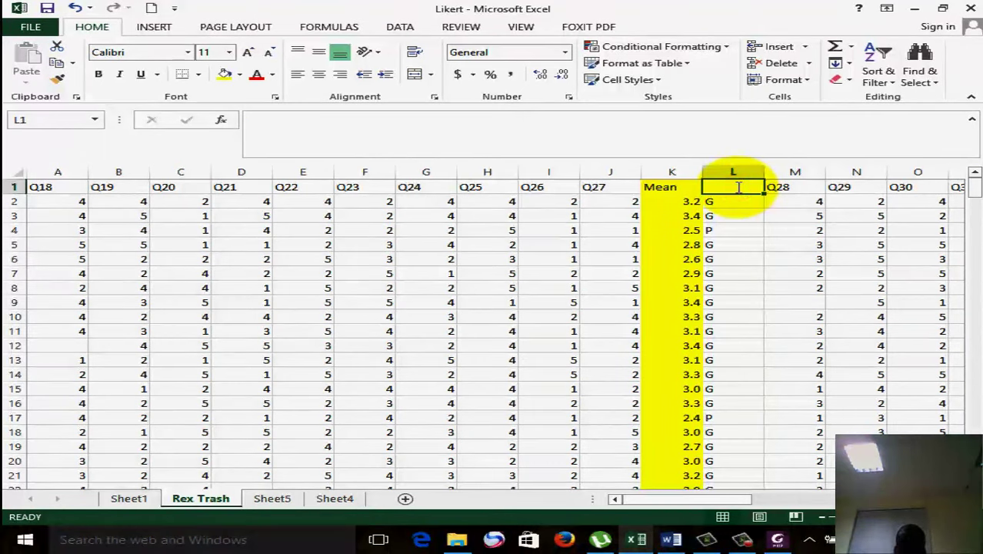
{"action": "type", "text": "M"}
- Copy the whole of column L from Rex Trash and paste it into Sheet5 starting at N1
{"action": "left_click", "coordinate": [731, 171]}
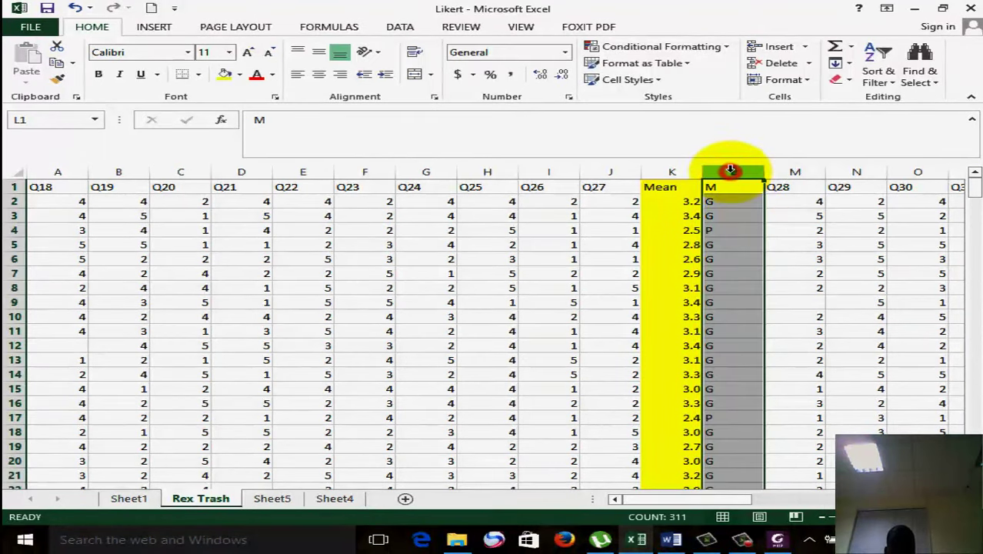
{"action": "key", "text": "ctrl+c"}
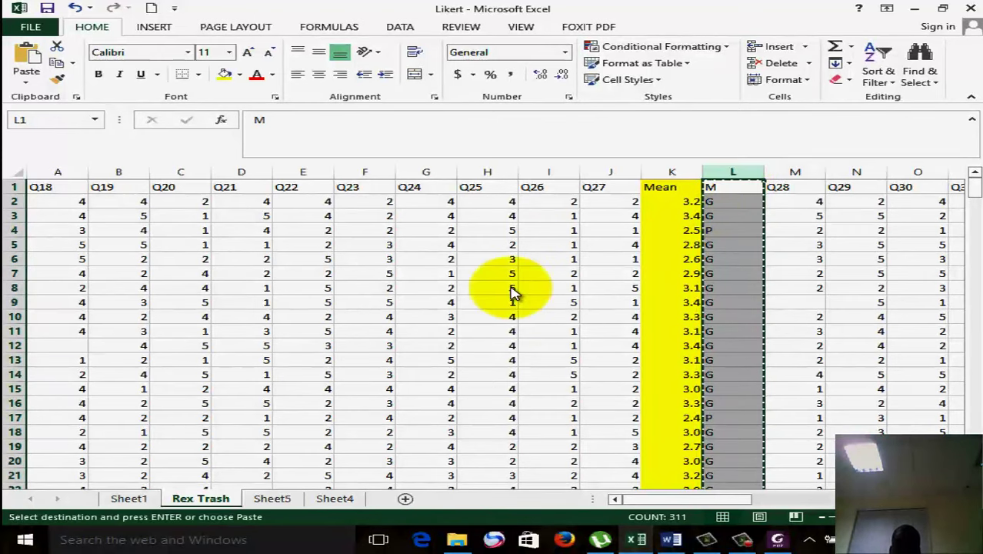
{"action": "left_click", "coordinate": [335, 500]}
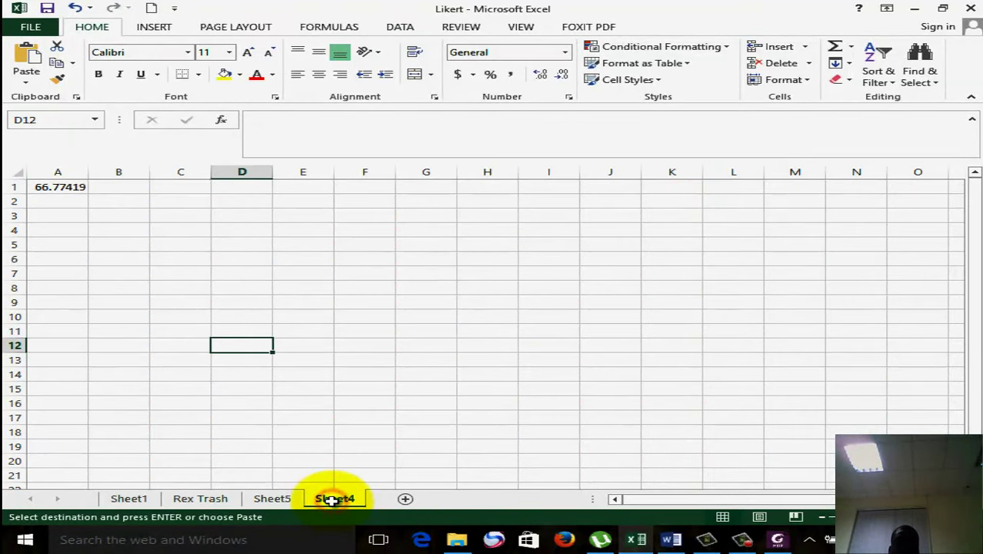
{"action": "left_click", "coordinate": [273, 499]}
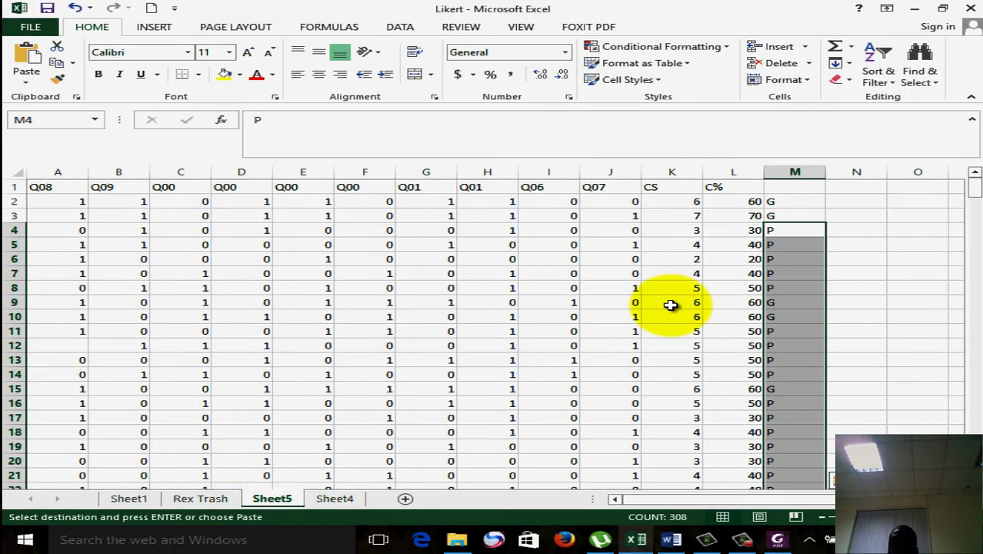
{"action": "left_click", "coordinate": [856, 184]}
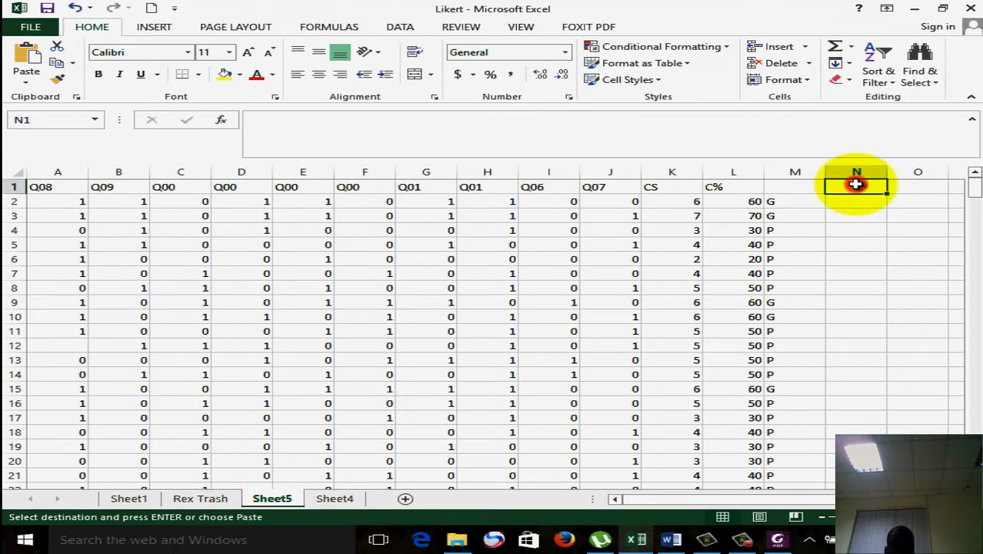
{"action": "key", "text": "ctrl+v"}
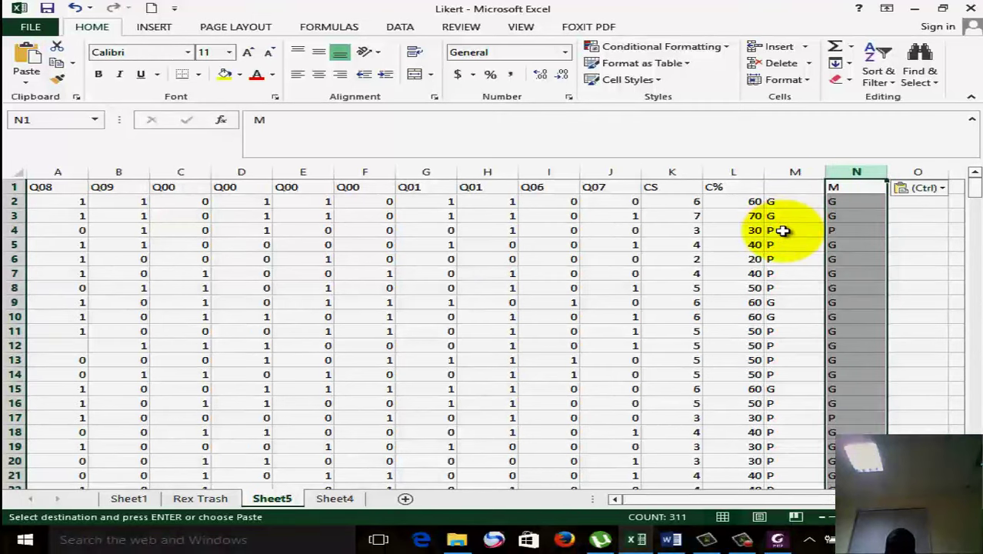
- Compare the percentage-based grades in column M with the mean-based grades in column N, row by row from row 2 to row 10
{"action": "left_click_drag", "start_coordinate": [781, 231], "coordinate": [841, 230]}
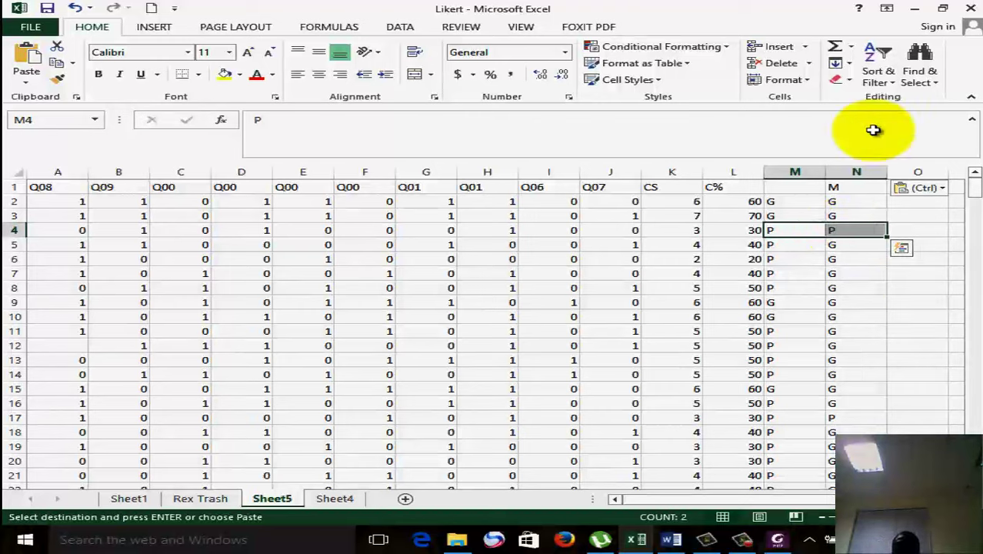
{"action": "left_click", "coordinate": [851, 201]}
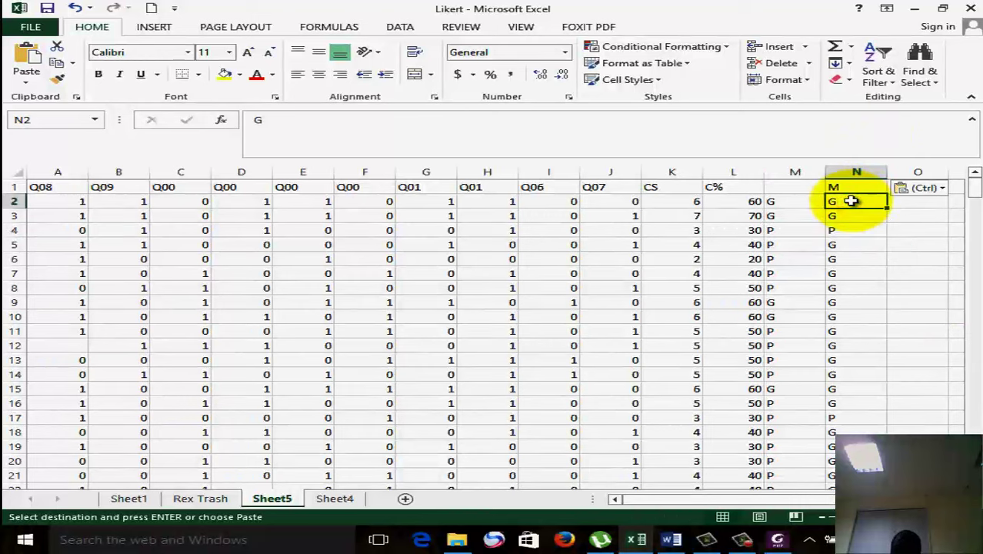
{"action": "key", "text": "Down"}
{"action": "key", "text": "Down"}
{"action": "key", "text": "Down"}
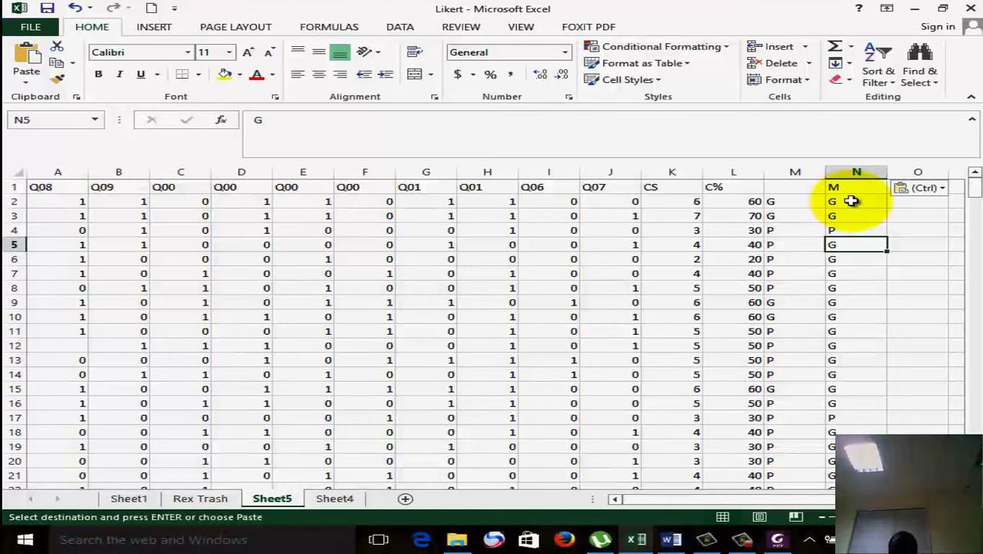
{"action": "key", "text": "Down"}
{"action": "key", "text": "Down"}
{"action": "key", "text": "Down"}
{"action": "key", "text": "Down"}
{"action": "key", "text": "Down"}
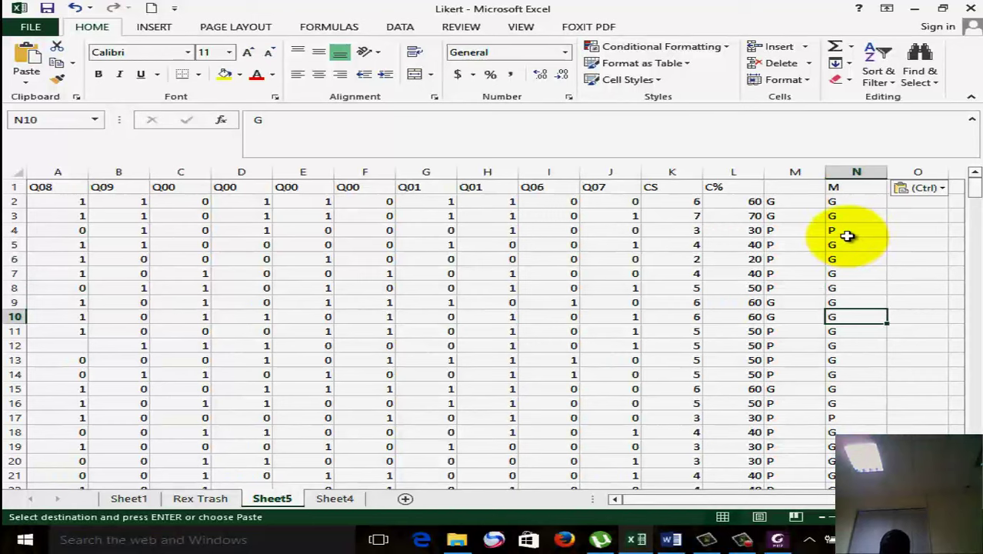
- Highlight the mismatched grades in N11:N14 and N5:N8 with yellow fill
{"action": "left_click_drag", "start_coordinate": [846, 245], "coordinate": [848, 286]}
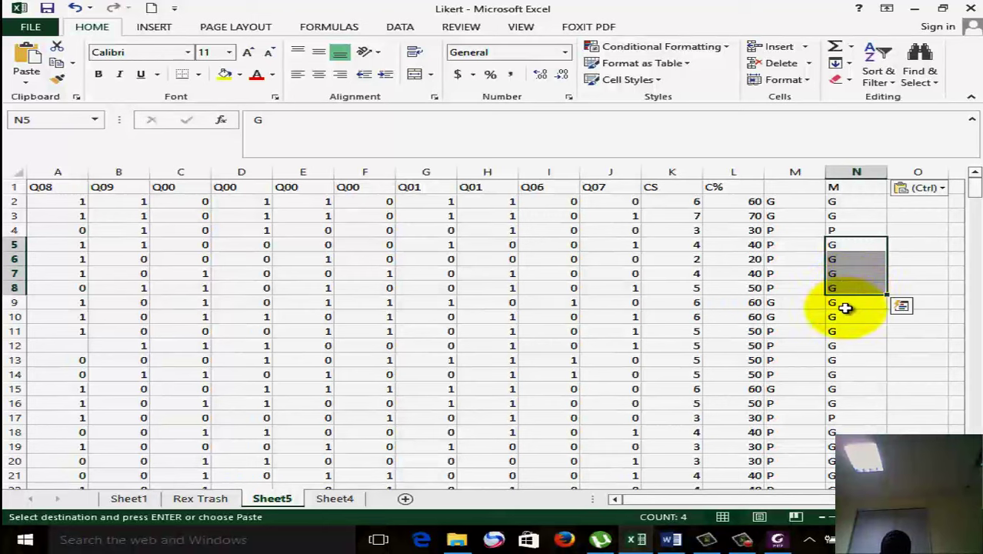
{"action": "left_click_drag", "start_coordinate": [842, 303], "coordinate": [842, 374]}
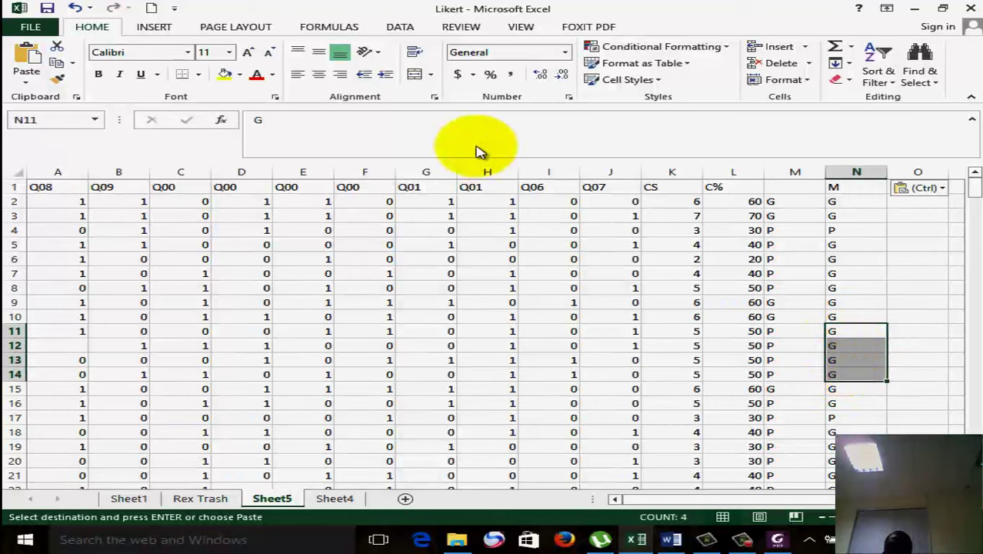
{"action": "left_click", "coordinate": [226, 72]}
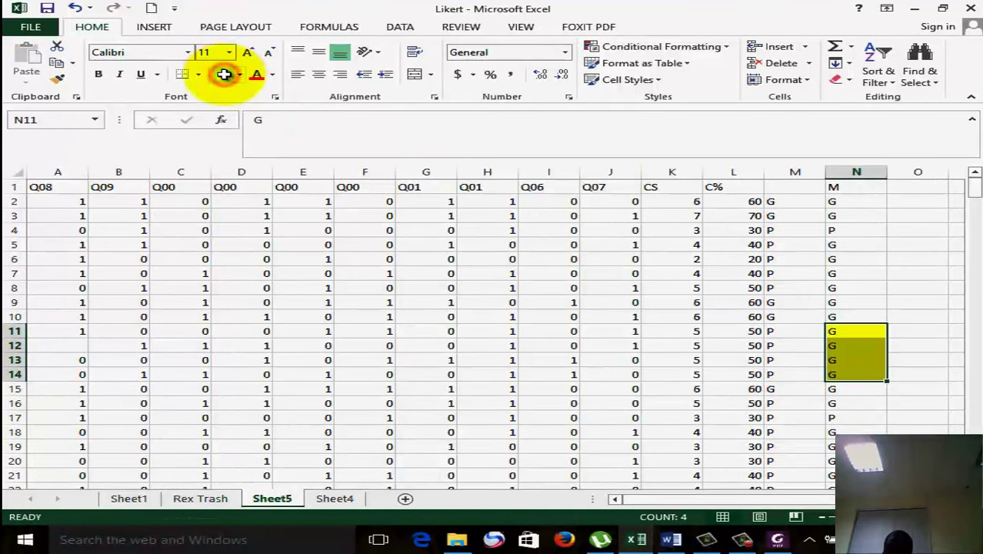
{"action": "left_click", "coordinate": [837, 288]}
{"action": "left_click_drag", "start_coordinate": [837, 287], "coordinate": [839, 254]}
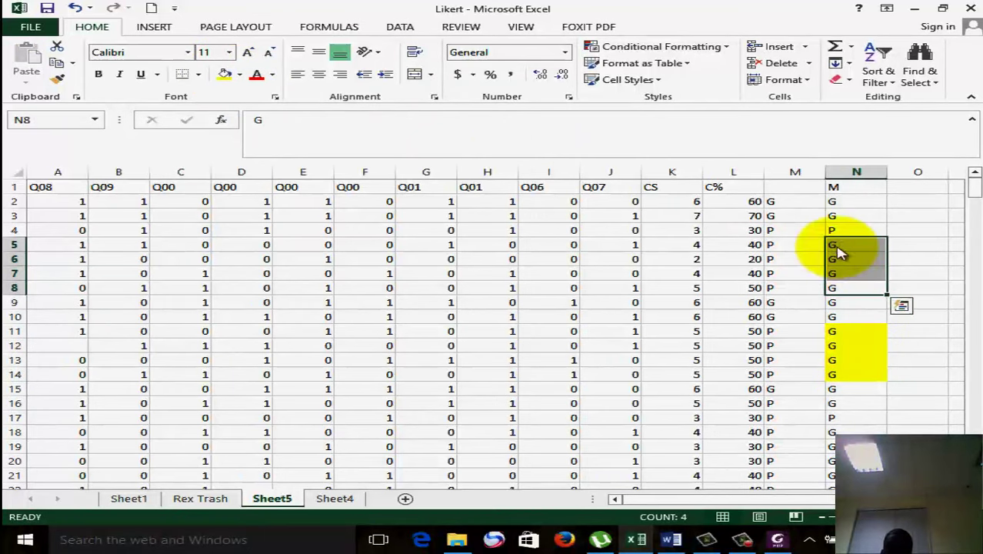
{"action": "left_click", "coordinate": [225, 72]}
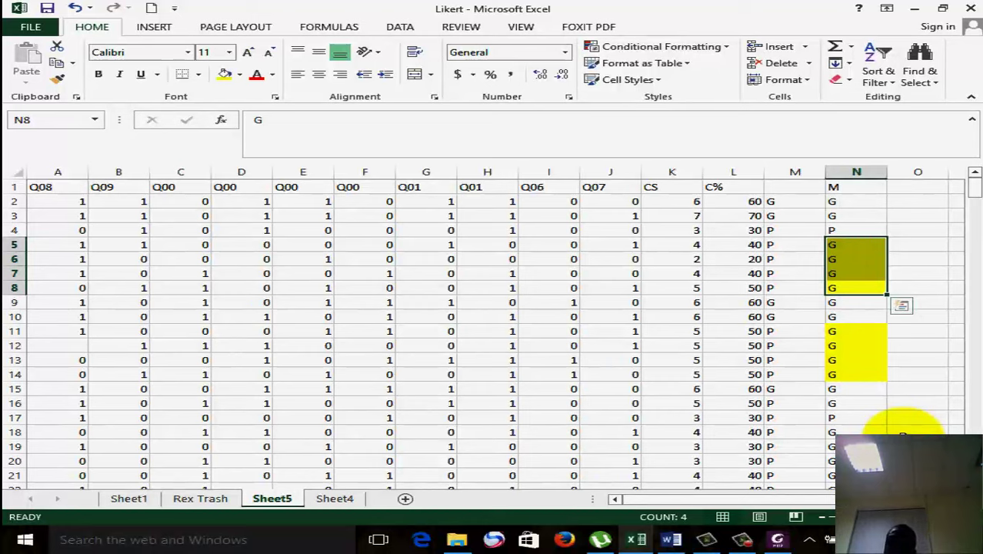
- Highlight the differing grades in N16 and N18:N23 with yellow fill
{"action": "left_click", "coordinate": [843, 407]}
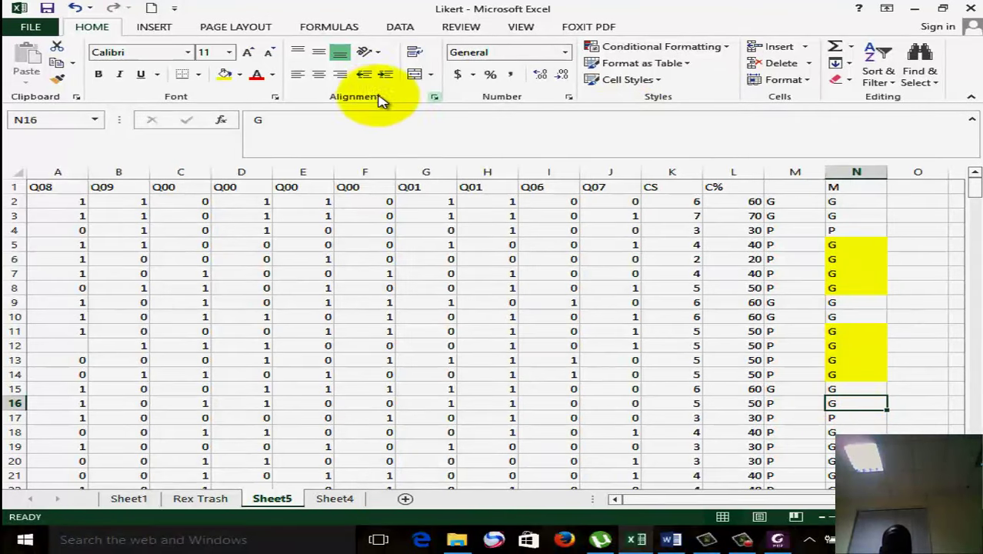
{"action": "left_click", "coordinate": [226, 76]}
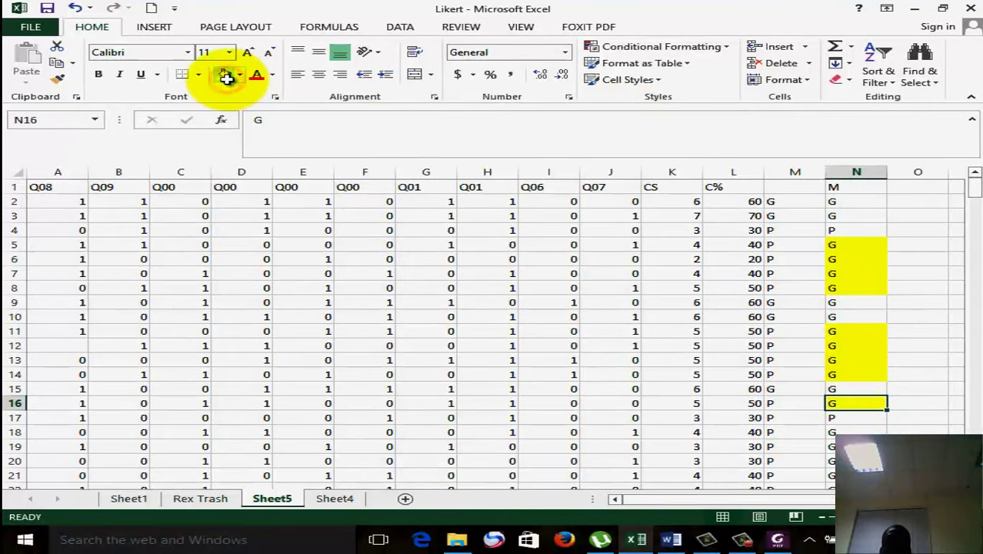
{"action": "left_click_drag", "start_coordinate": [852, 432], "coordinate": [841, 408]}
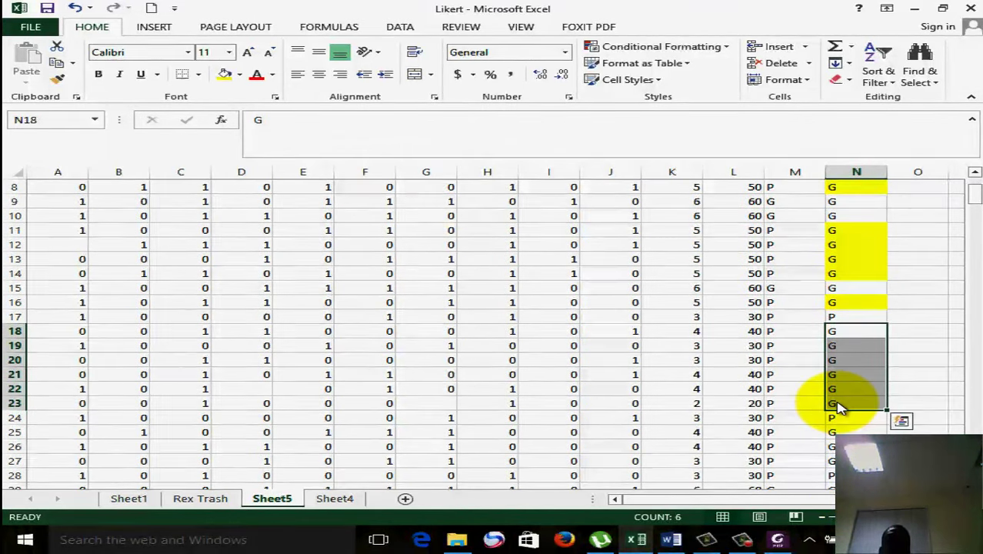
{"action": "left_click", "coordinate": [224, 73]}
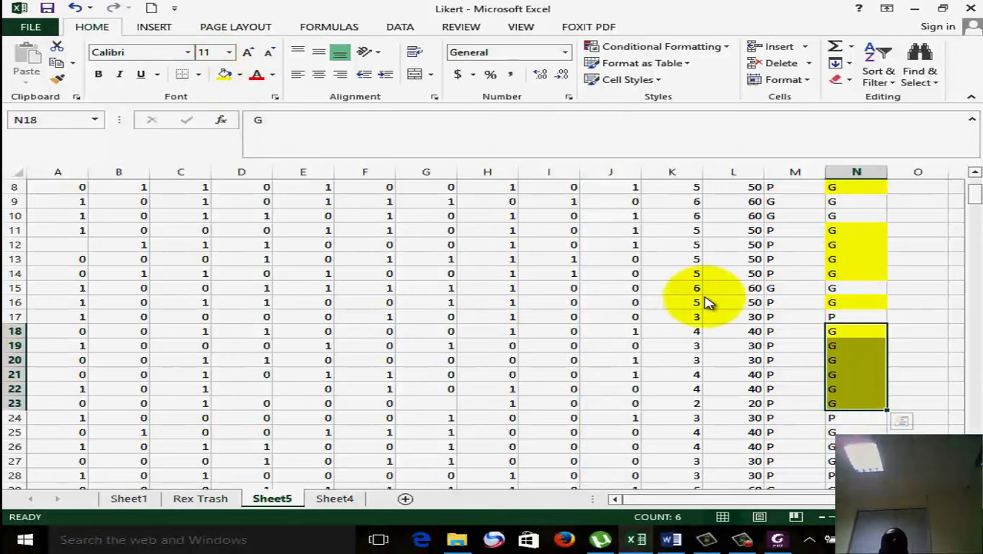